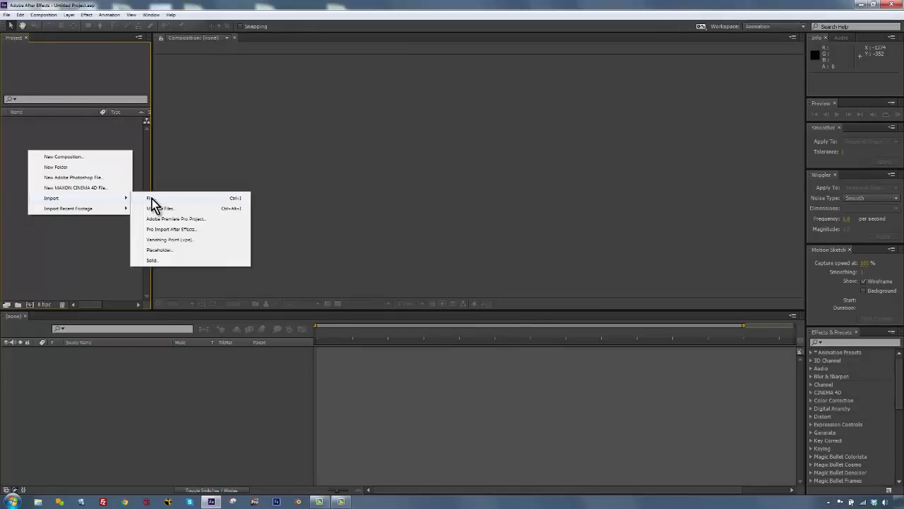
Step: Import the Skateboarding-00000141.mov clip from the Desktop's Skateboard Jump Insert folder and create a composition from it
left_click(152, 200)
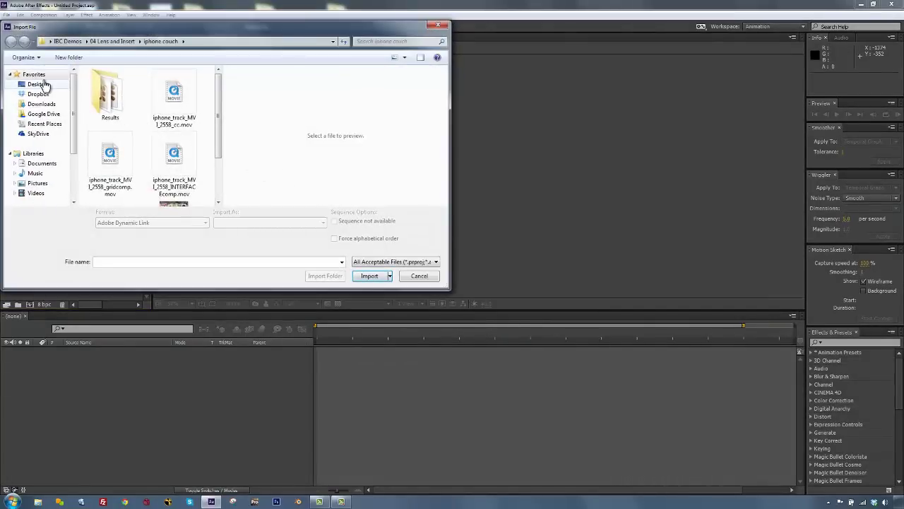
left_click(43, 84)
left_click_drag(220, 107, 219, 137)
double_click(127, 91)
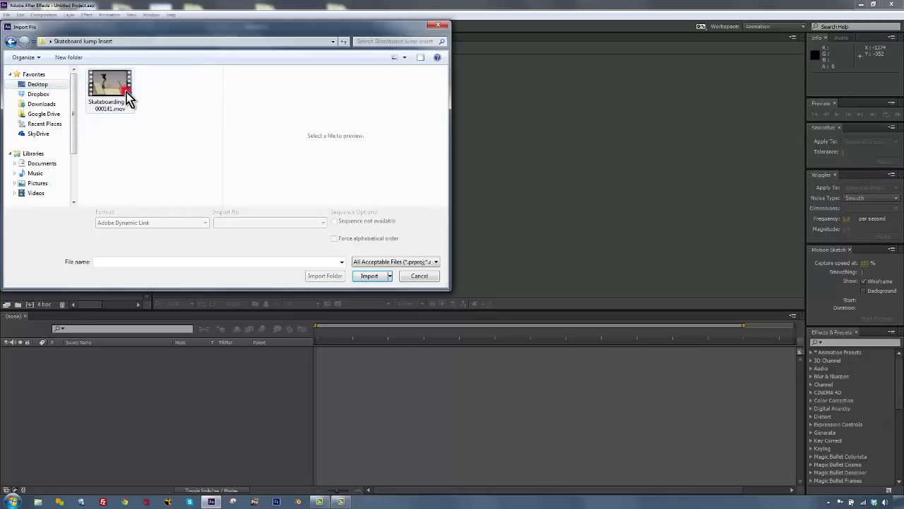
left_click(125, 94)
left_click(367, 276)
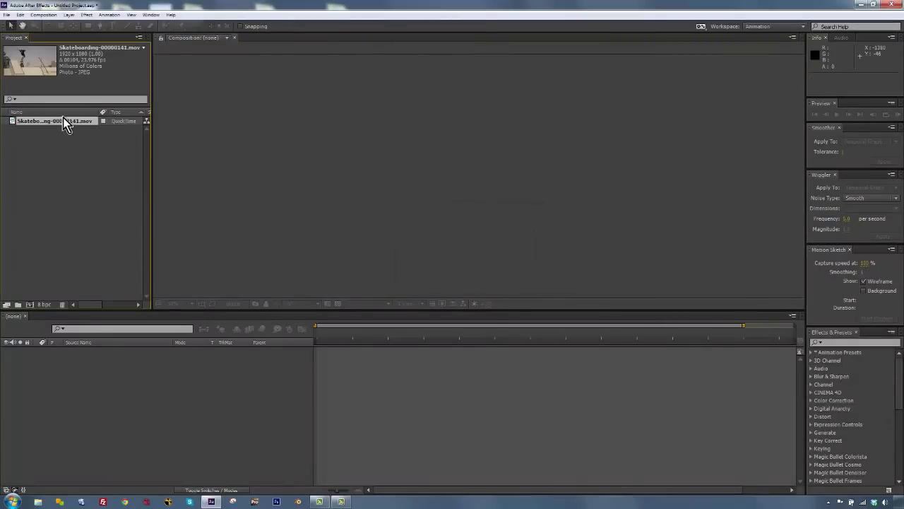
left_click_drag(60, 122, 146, 374)
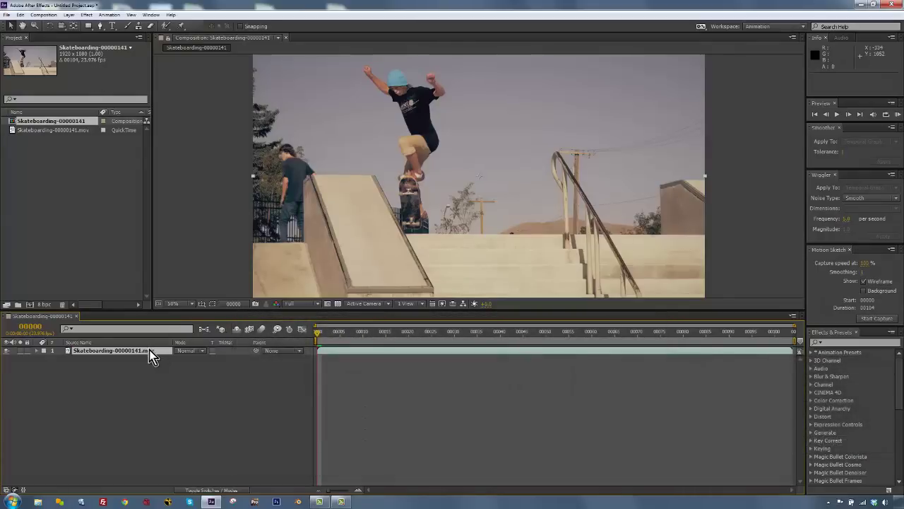
Step: Send the skateboarding layer to mocha AE for tracking and create its project with the suggested settings
left_click(110, 15)
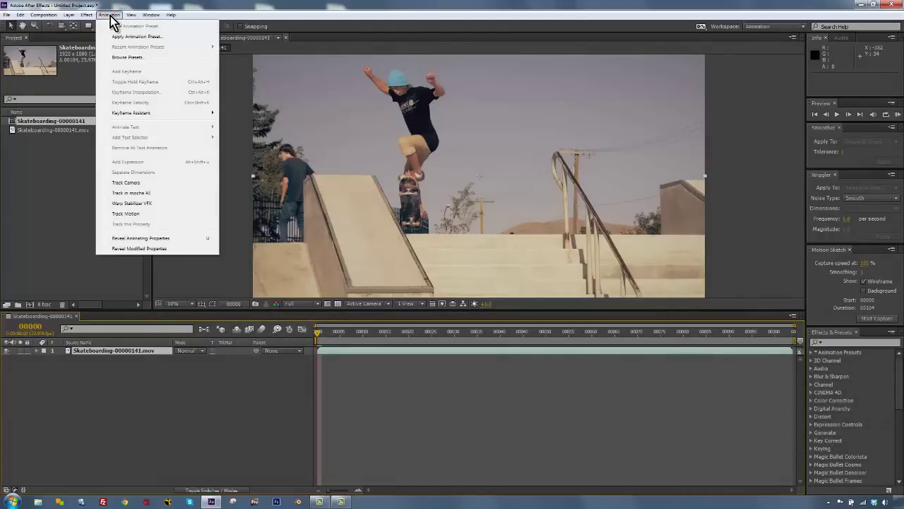
left_click(171, 195)
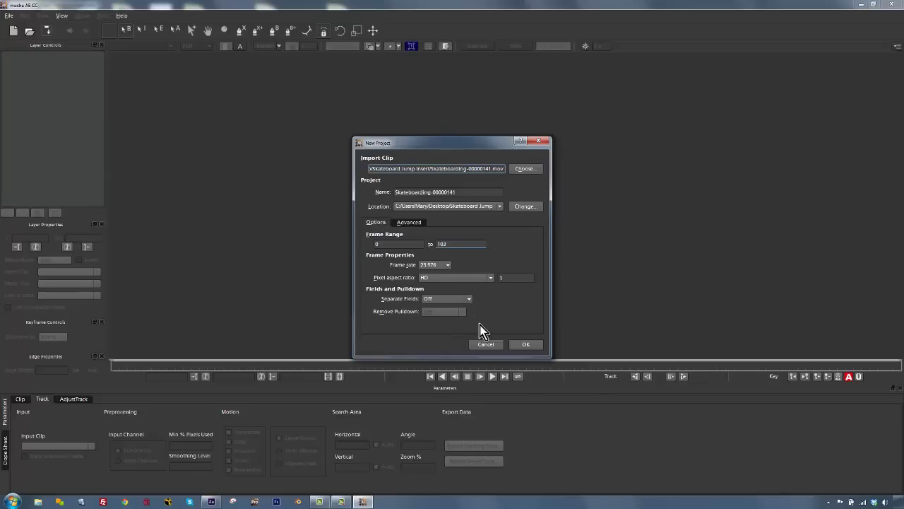
left_click(533, 347)
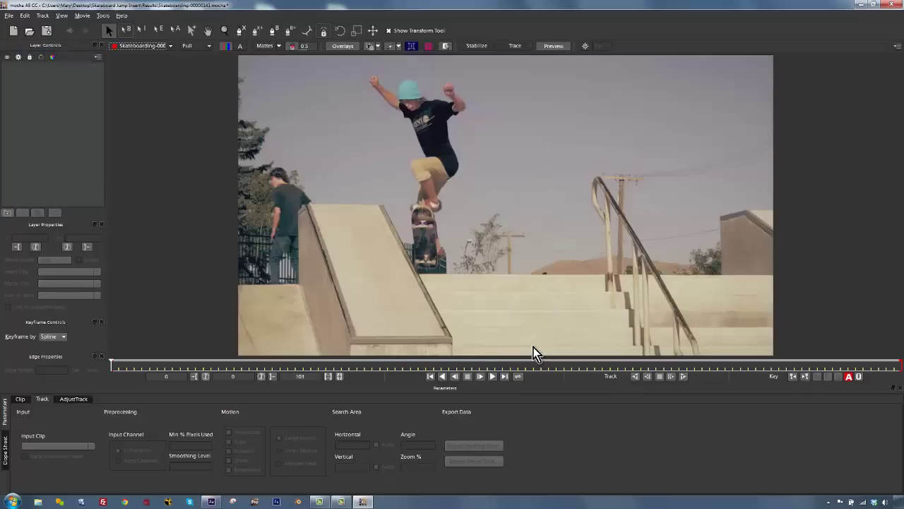
Step: Review the skateboarder's jump through to the end of the clip and go to frame 53
left_click_drag(109, 365, 460, 365)
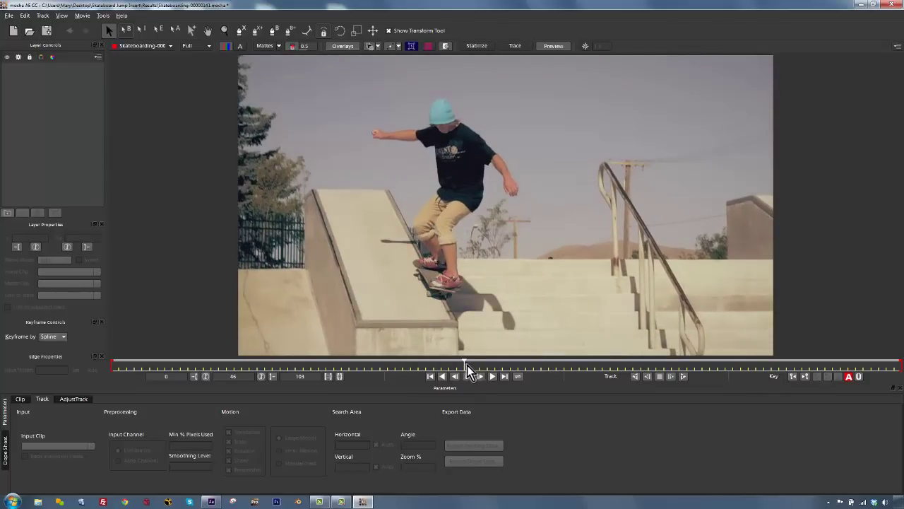
left_click_drag(457, 365, 855, 388)
right_click(855, 388)
right_click(772, 389)
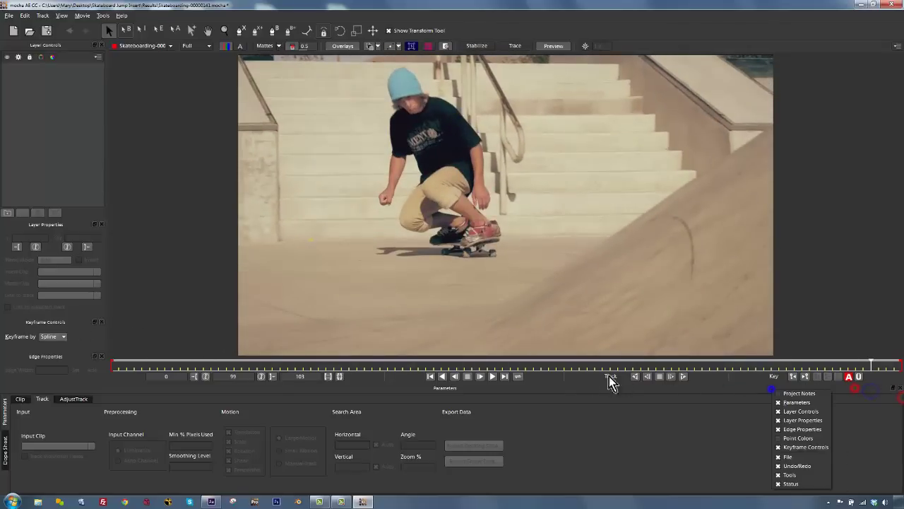
left_click_drag(584, 365, 893, 364)
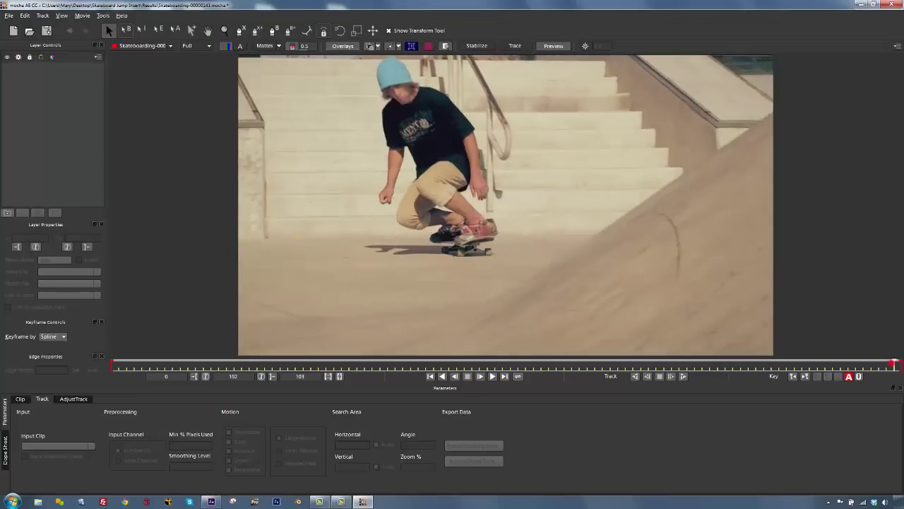
left_click_drag(592, 366, 518, 358)
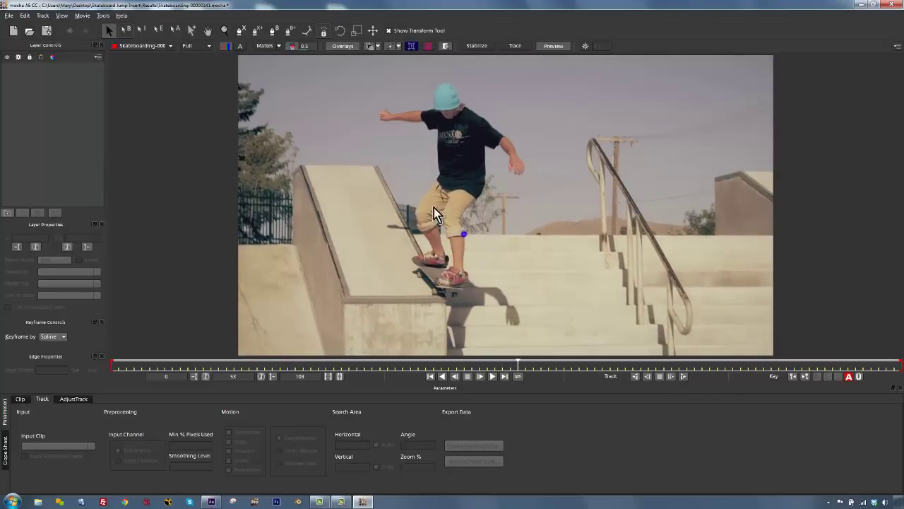
Step: Draw a closed X-Spline layer around the lower shoe and the end of the skateboard beneath it at frame 53
left_click(225, 30)
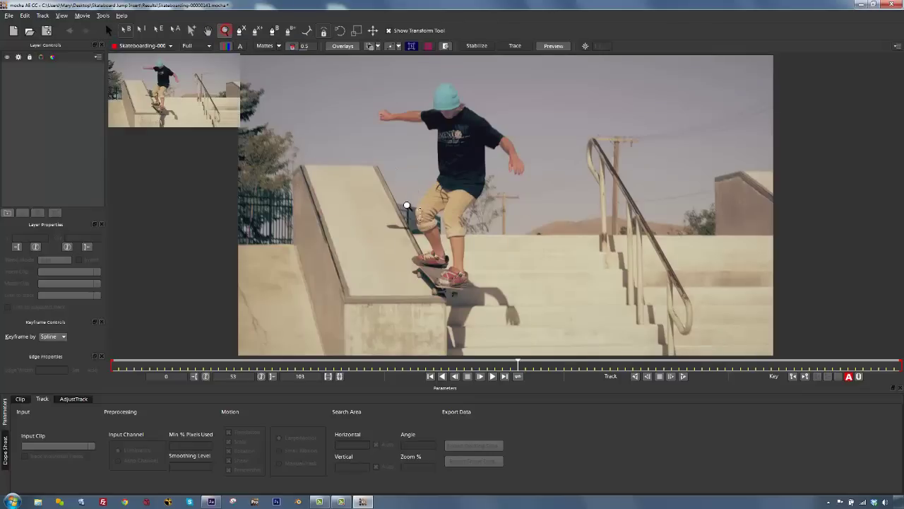
left_click_drag(452, 284, 423, 113)
left_click(108, 30)
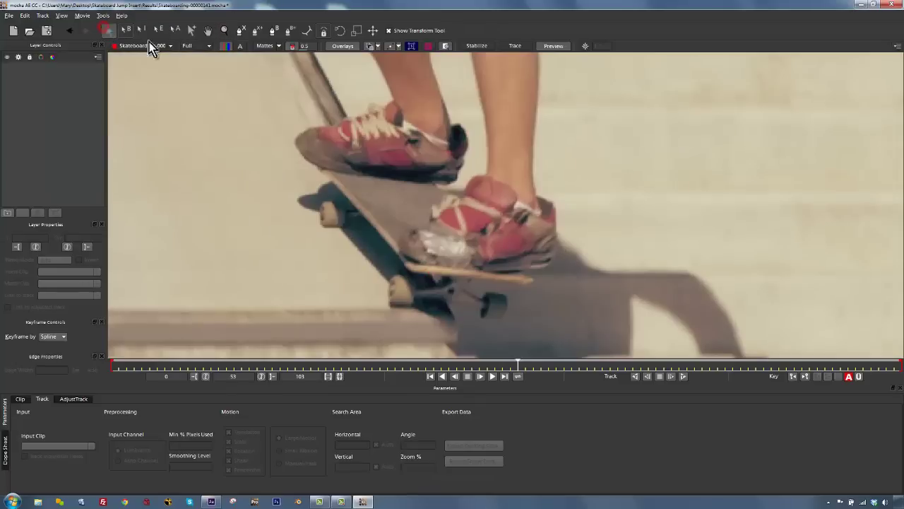
left_click(242, 30)
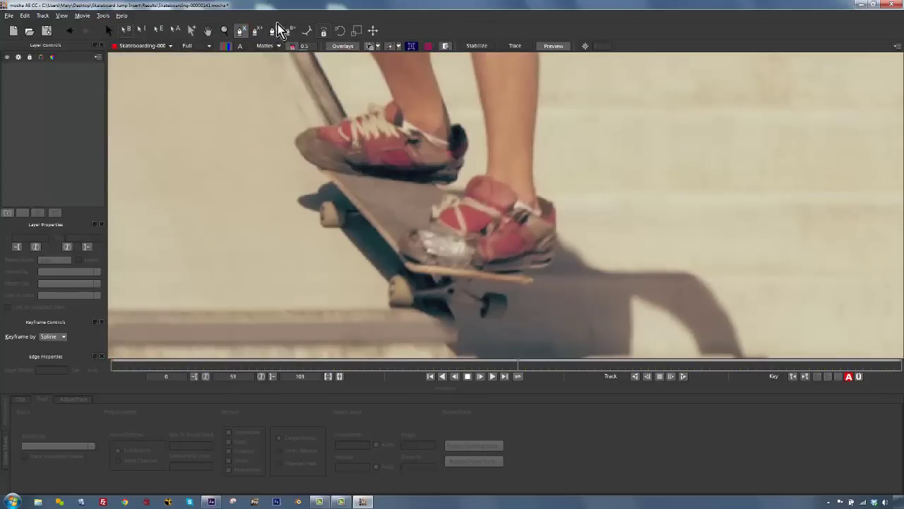
left_click(241, 33)
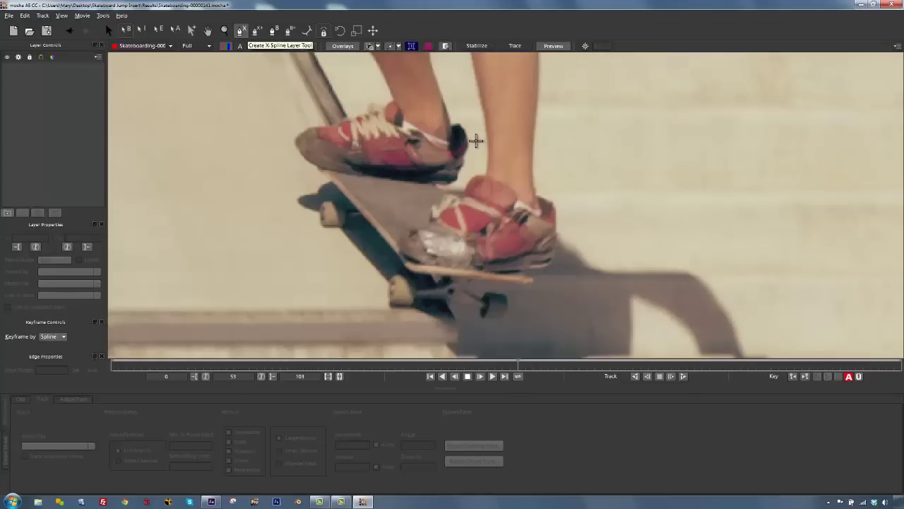
left_click(457, 191)
left_click(472, 168)
left_click(494, 170)
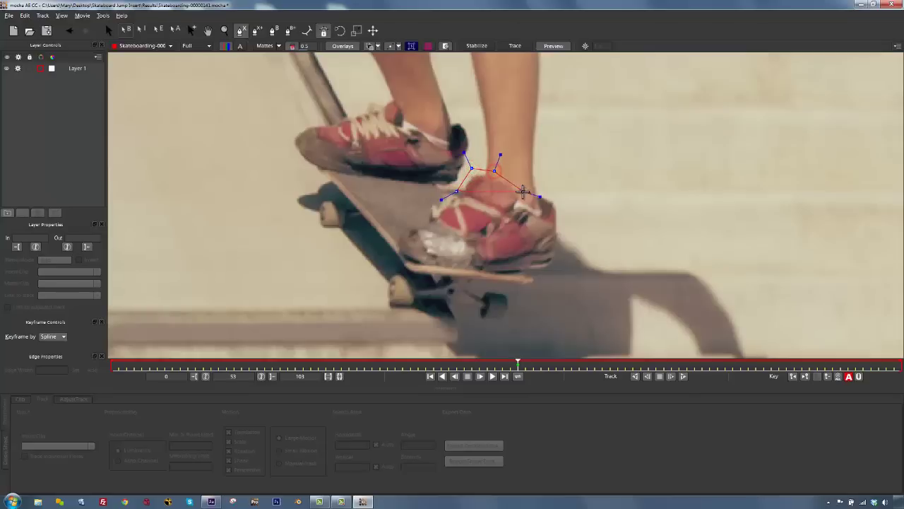
left_click(523, 192)
left_click(565, 204)
left_click(564, 266)
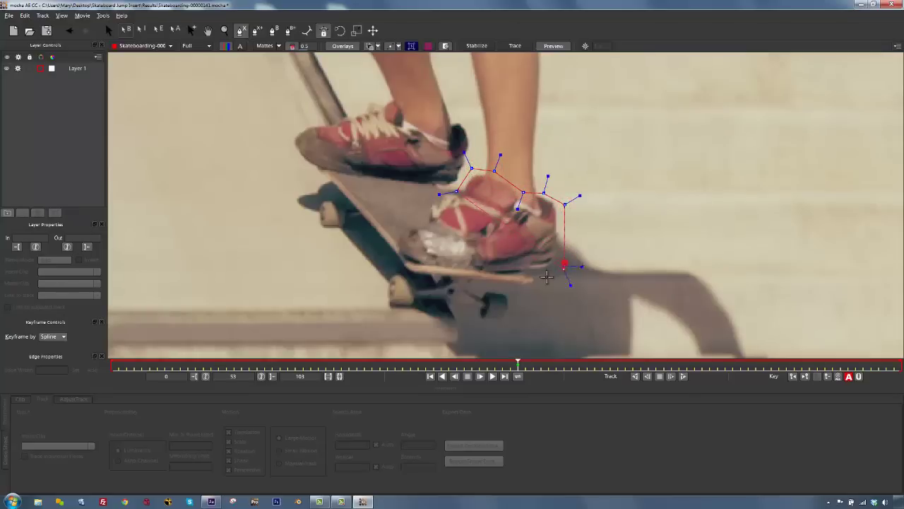
left_click(533, 280)
left_click(469, 281)
left_click(400, 269)
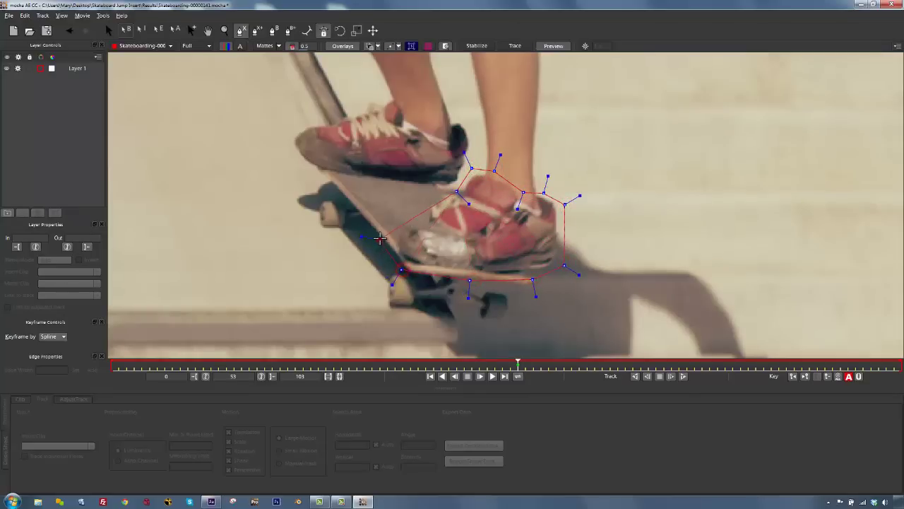
left_click(418, 210)
left_click(456, 191)
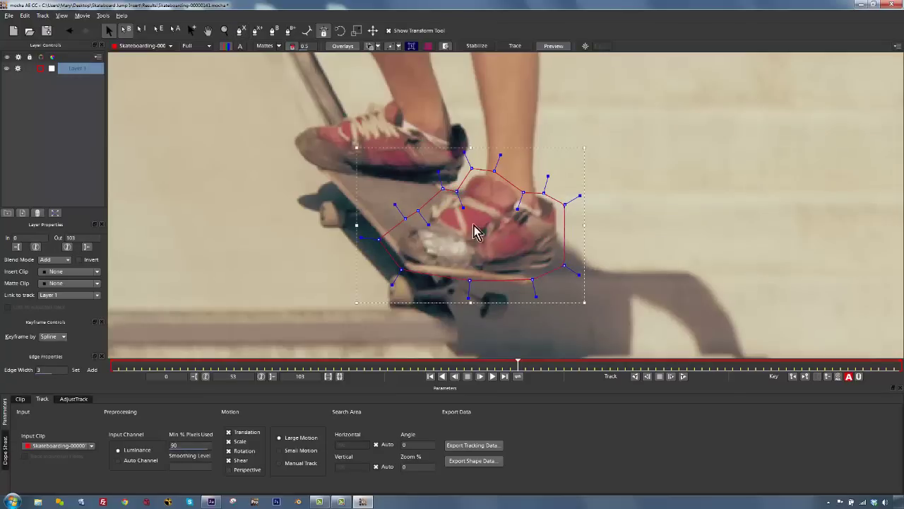
Step: Adjust the spline's outermost point to sit closer to the skateboard's edge
left_click(403, 217)
left_click_drag(402, 216, 382, 236)
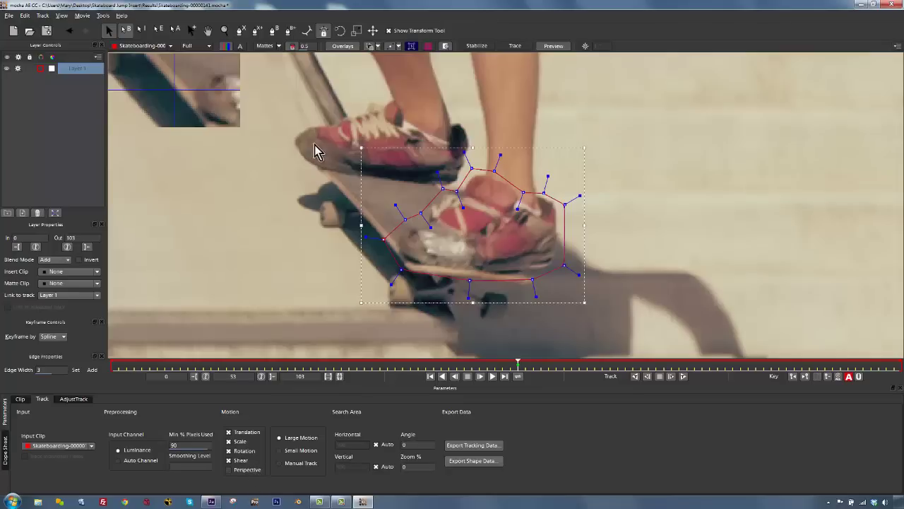
left_click(313, 108)
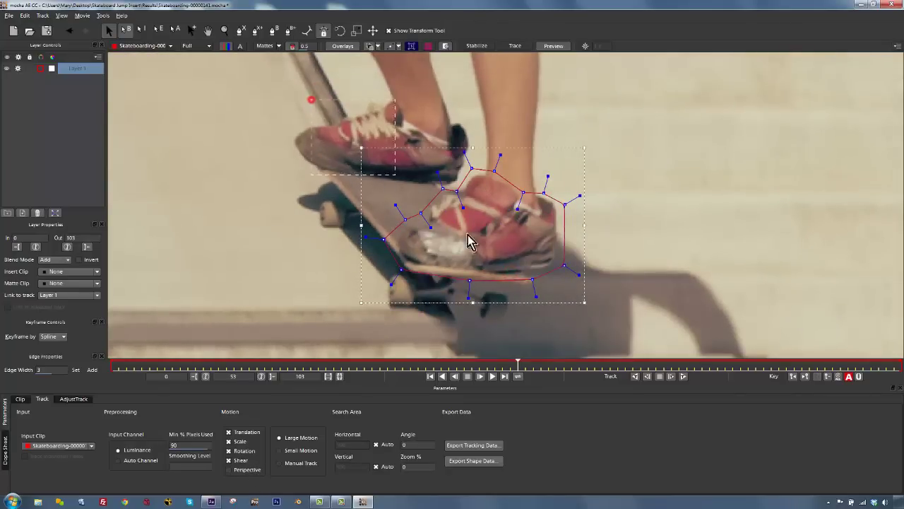
left_click(616, 304)
left_click(493, 172)
left_click(302, 97)
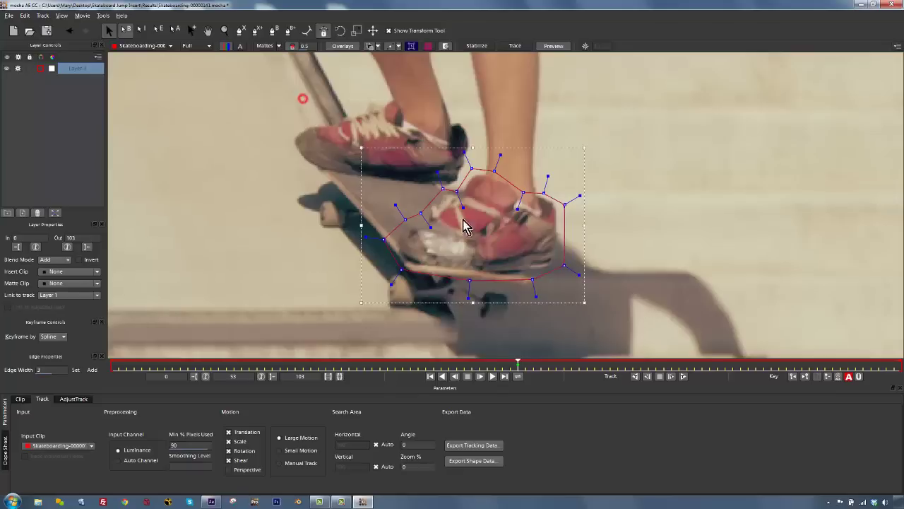
Step: Check the spline against the moving shoe in the frames around 53, from frame 51 to 55, and return to frame 53
key("Left")
key("Left")
left_click(558, 279)
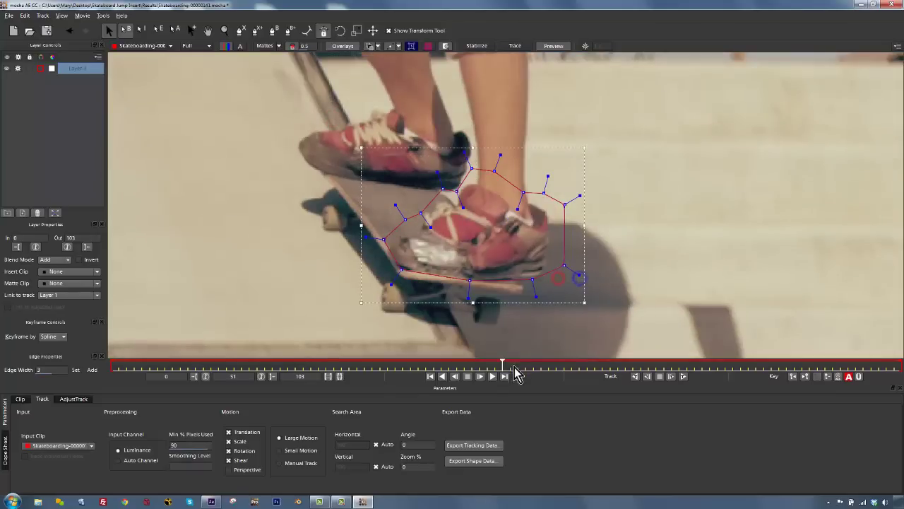
key("Right")
key("Right")
key("Right")
key("Right")
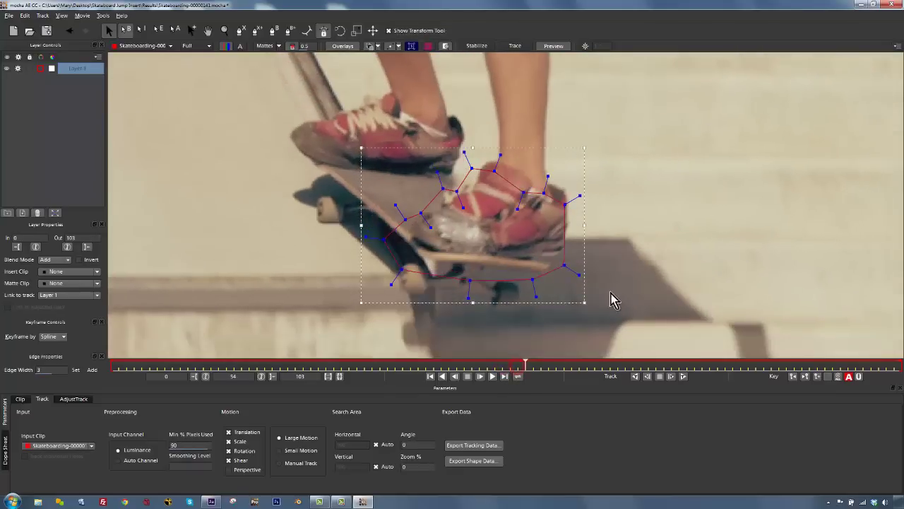
left_click(620, 299)
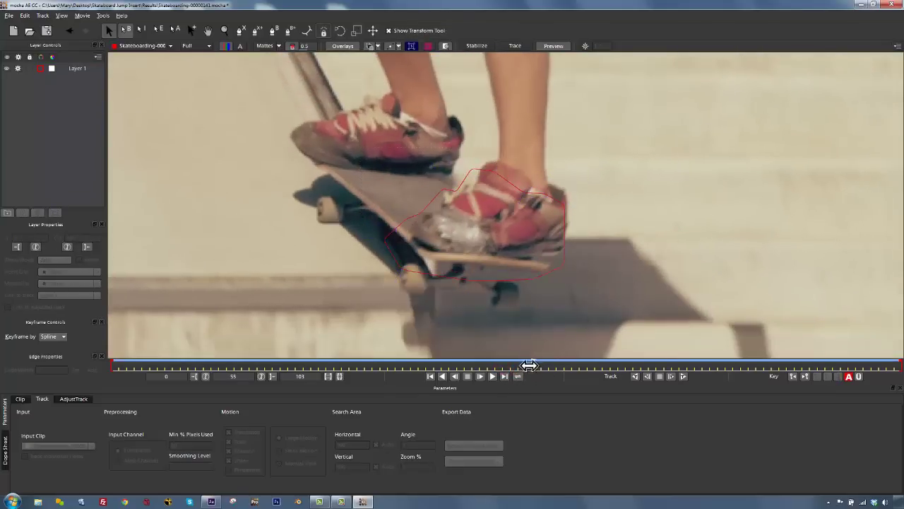
left_click_drag(528, 365, 518, 364)
Step: Select all of the spline's points, round them into a smooth curve around the shoe, and rename the layer as foot track
right_click(478, 171)
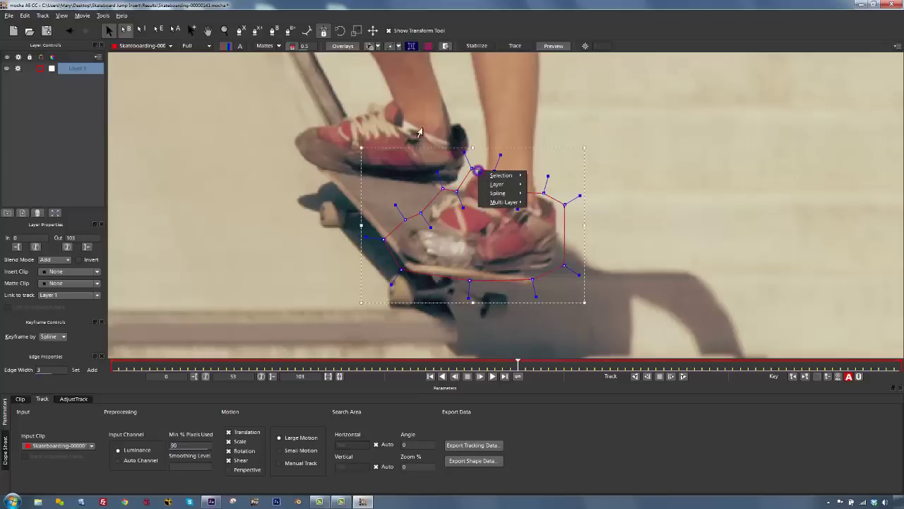
left_click(311, 110)
left_click(433, 200)
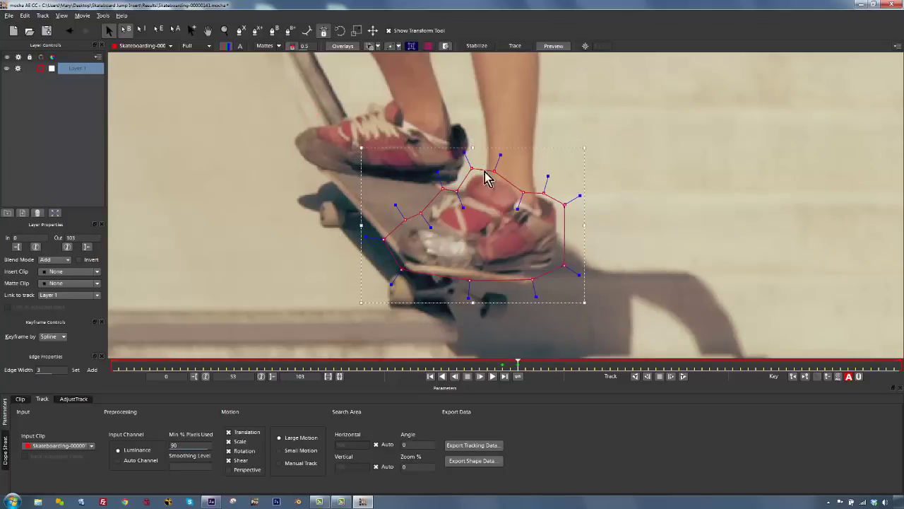
left_click_drag(486, 178, 500, 162)
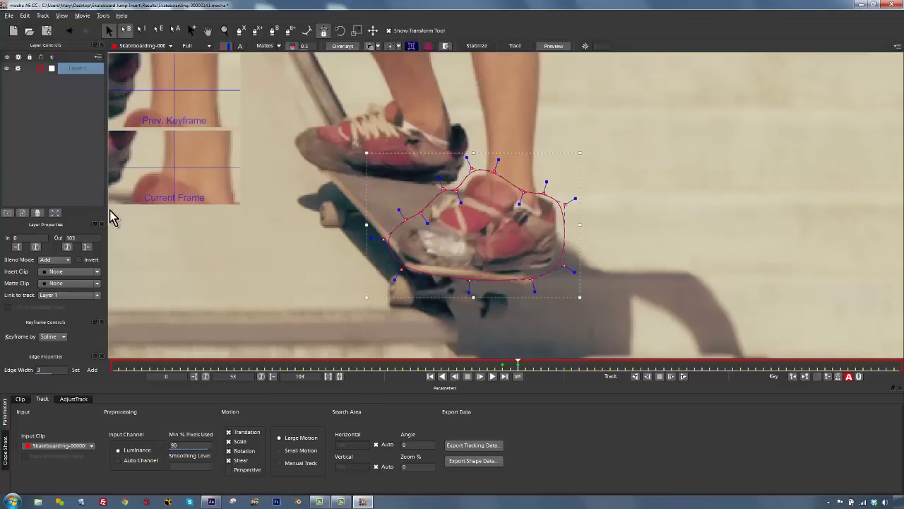
double_click(78, 68)
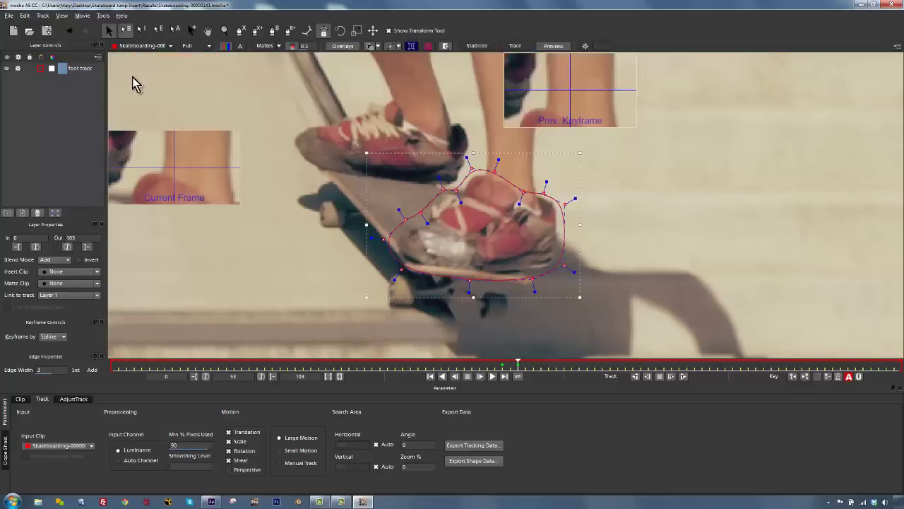
key("Return")
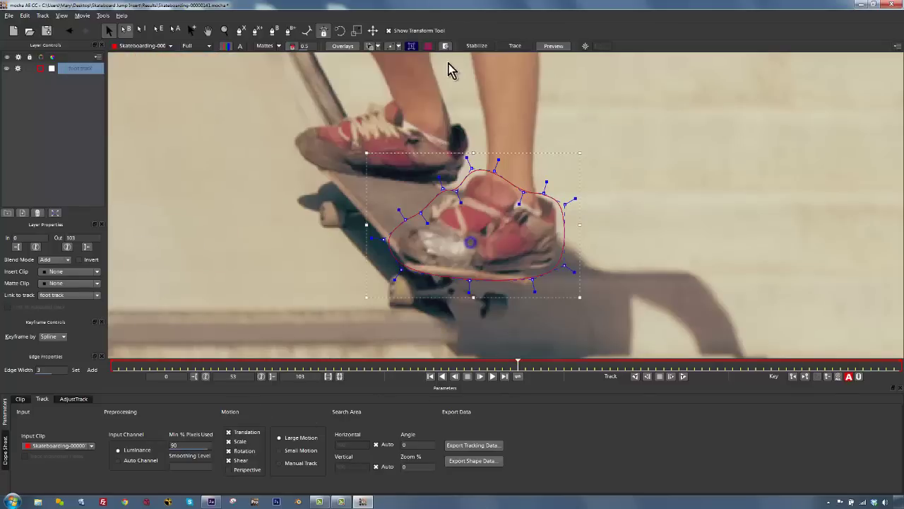
Step: Track the foot track layer one frame forward from frame 52 and backward toward the start of the clip
key("Left")
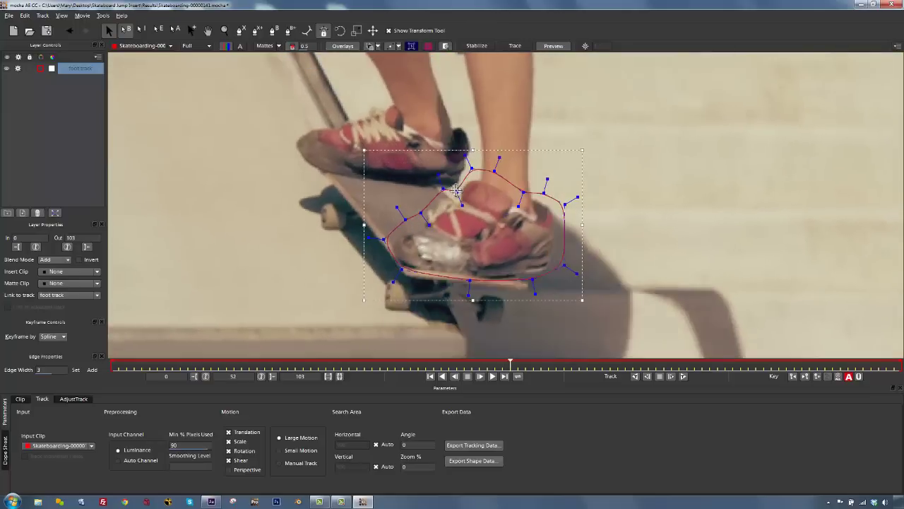
key("Right")
key("Right")
key("Left")
key("Left")
left_click(446, 45)
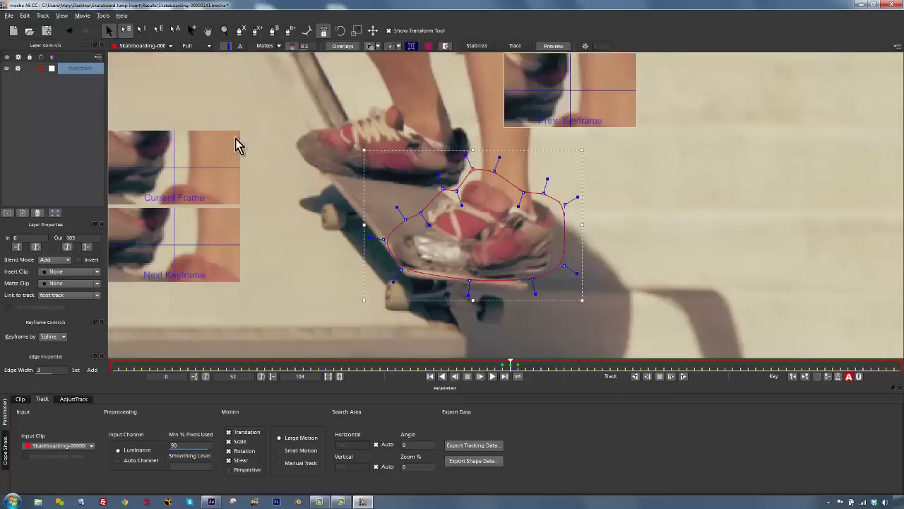
left_click(671, 376)
left_click(634, 376)
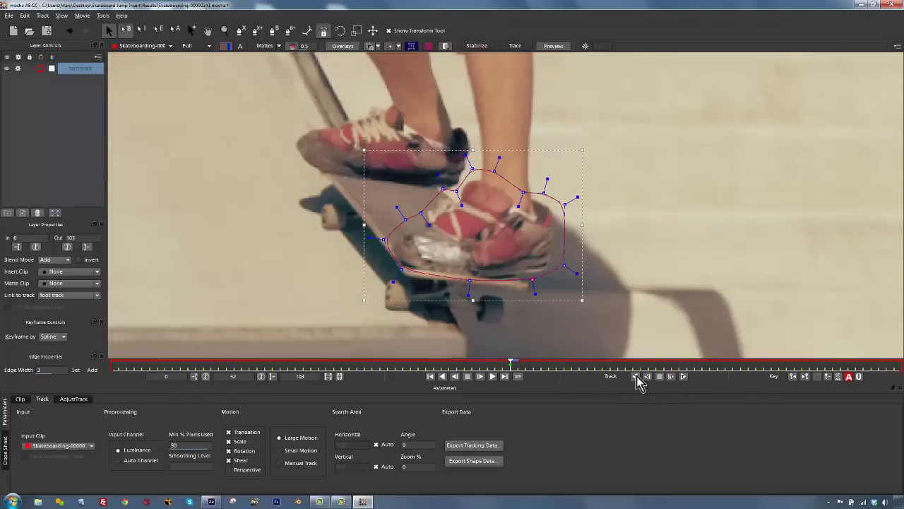
left_click(635, 376)
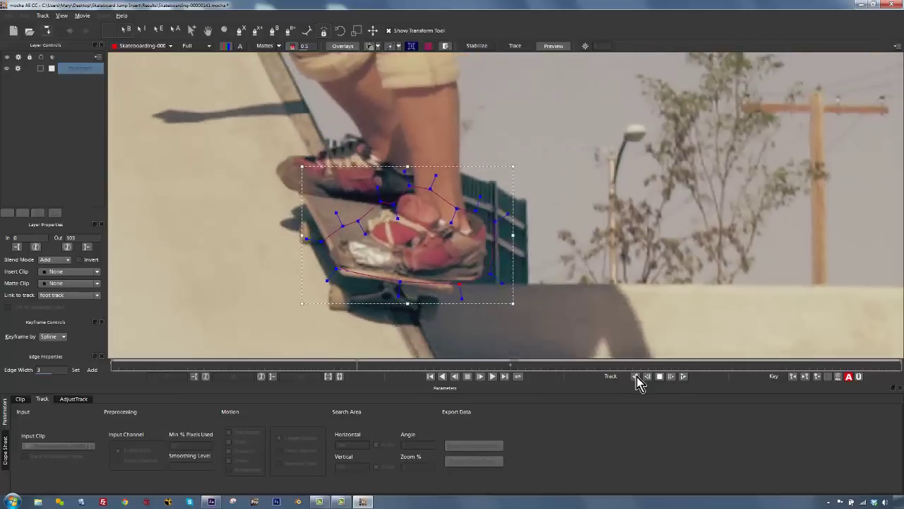
left_click(659, 376)
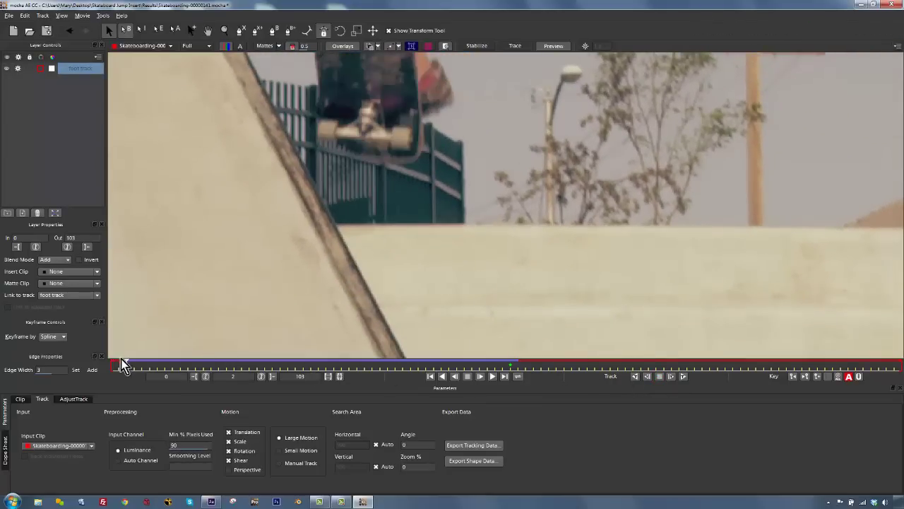
Step: Review the foot track in Stabilize view and track the layer backward through the remaining frames to frame 0
left_click_drag(125, 363, 355, 348)
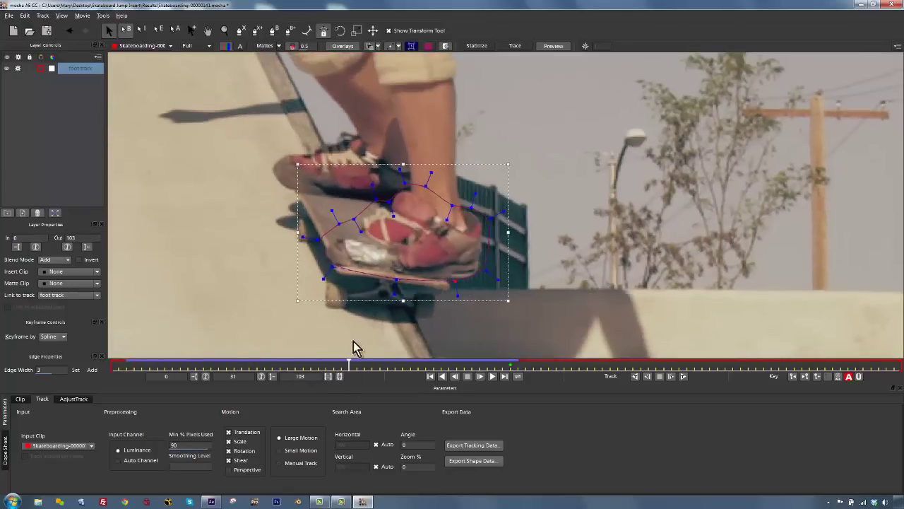
left_click(477, 46)
left_click_drag(350, 363, 126, 364)
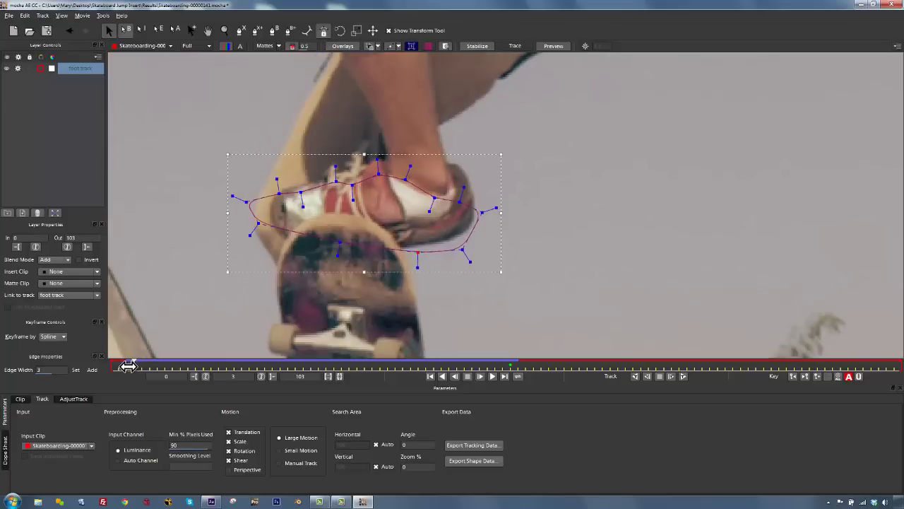
left_click(636, 378)
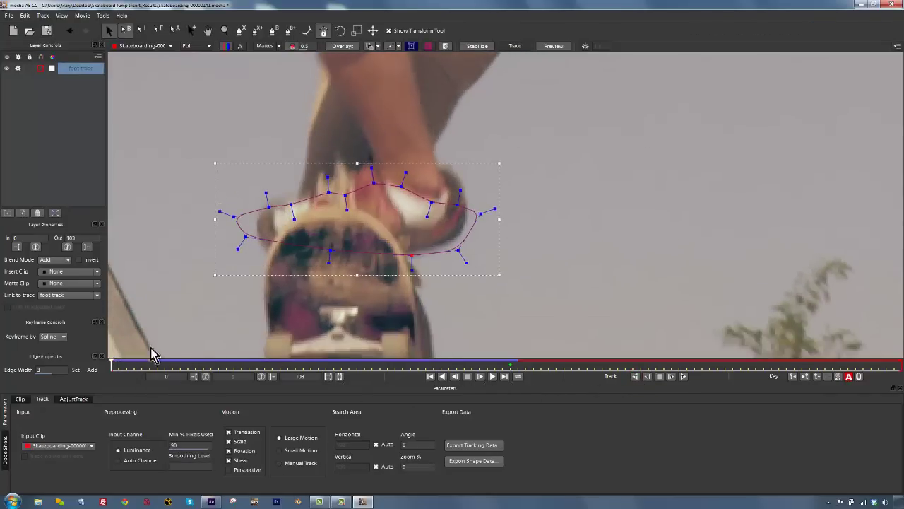
Step: Return to frame 52 and track the foot track layer forward to the last frame, 103
left_click_drag(111, 365, 511, 378)
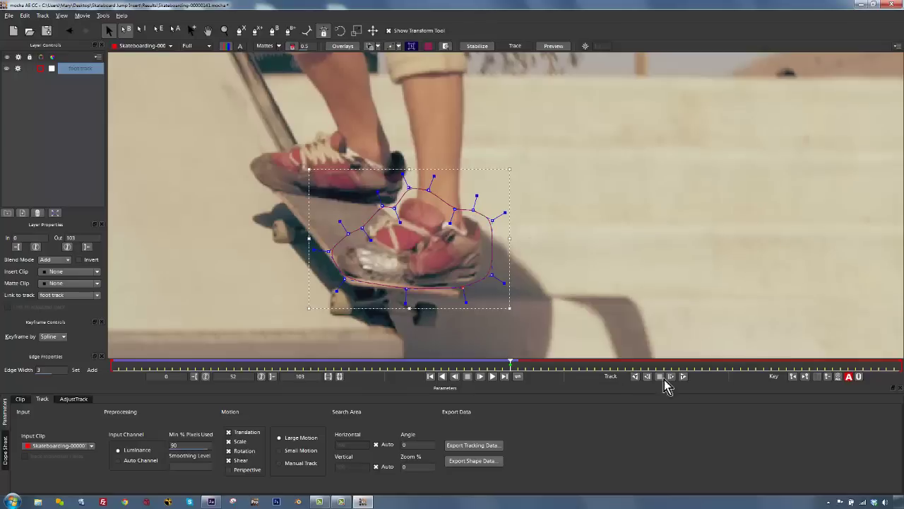
left_click_drag(665, 377, 525, 374)
left_click(674, 376)
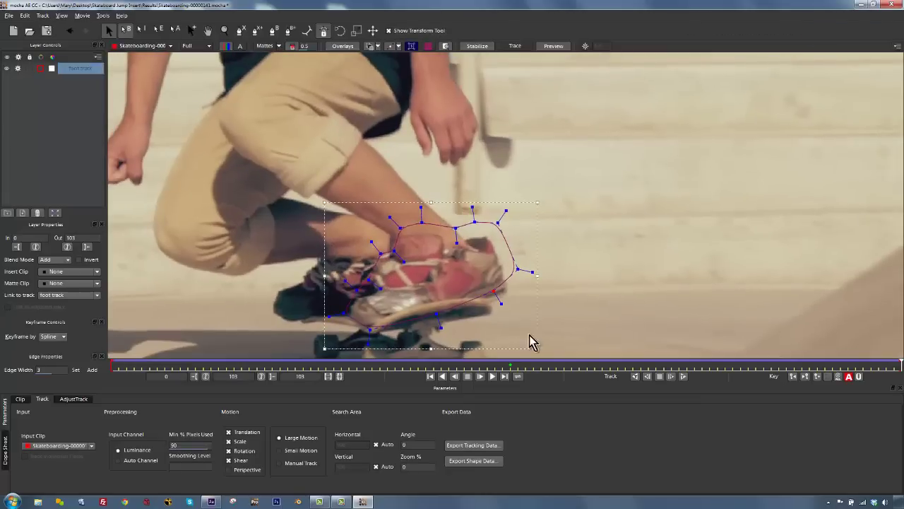
Step: Examine how well the spline stays on the shoe throughout the tracked clip, ending at frame 52
left_click(510, 367)
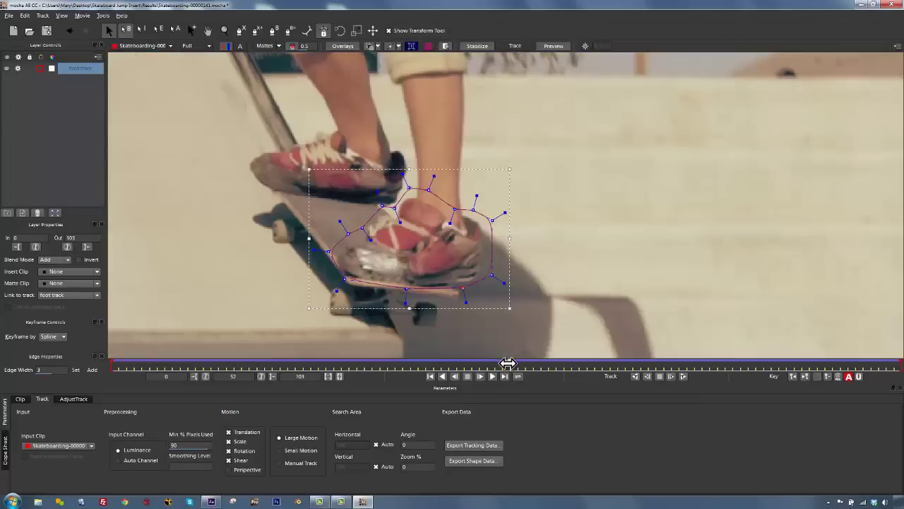
left_click_drag(521, 369, 101, 347)
left_click_drag(162, 348, 714, 376)
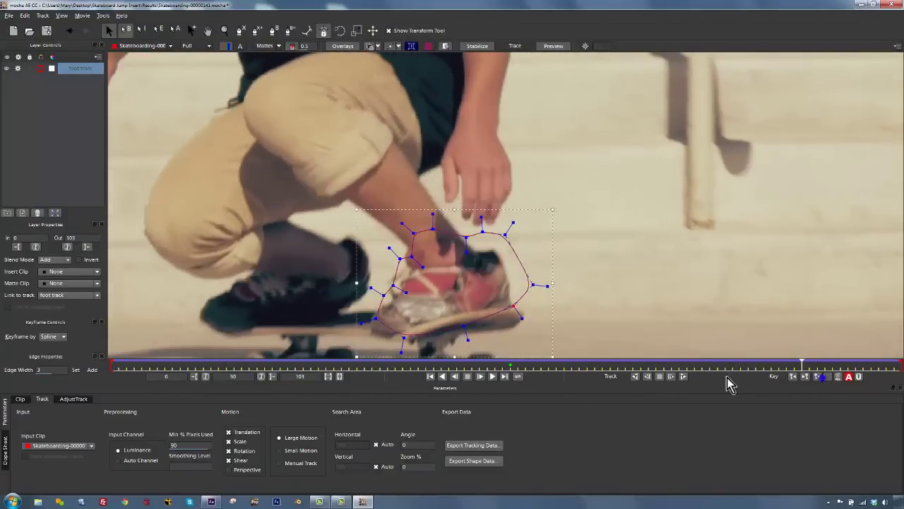
left_click(646, 376)
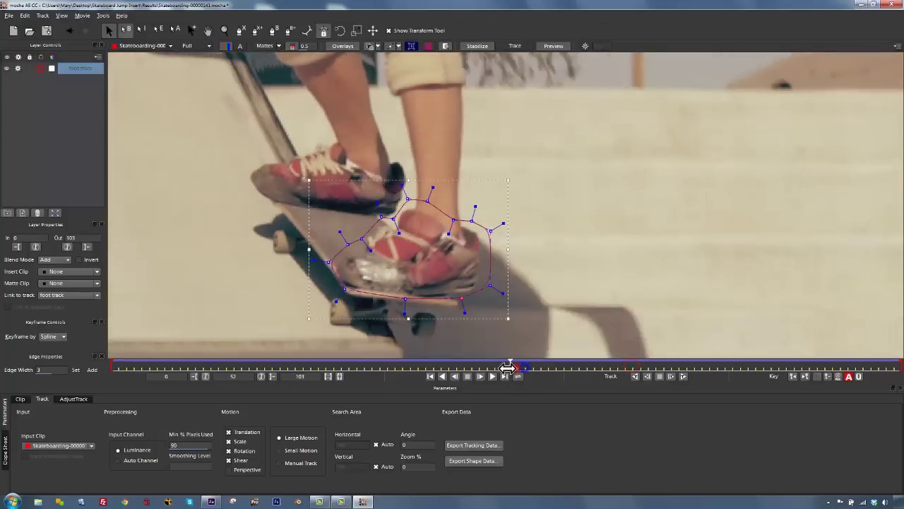
left_click_drag(569, 364, 265, 353)
left_click_drag(184, 345, 510, 366)
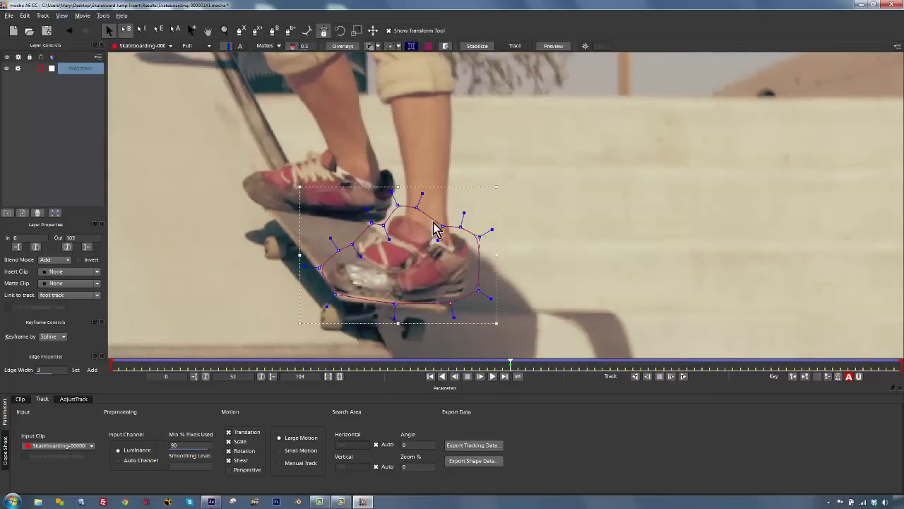
Step: Tighten the spline at frame 52 around the shoe's tongue, heel, toe and sole
mouse_move(380, 221)
left_mouse_down()
mouse_move(336, 253)
mouse_move(359, 250)
mouse_move(371, 231)
mouse_move(382, 241)
mouse_move(385, 228)
left_mouse_up()
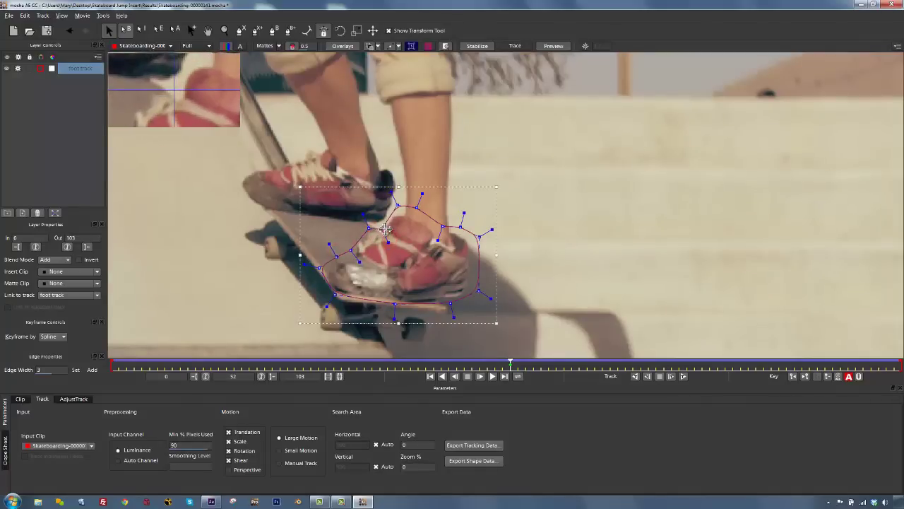
left_click_drag(479, 292, 469, 290)
left_click_drag(475, 241, 470, 245)
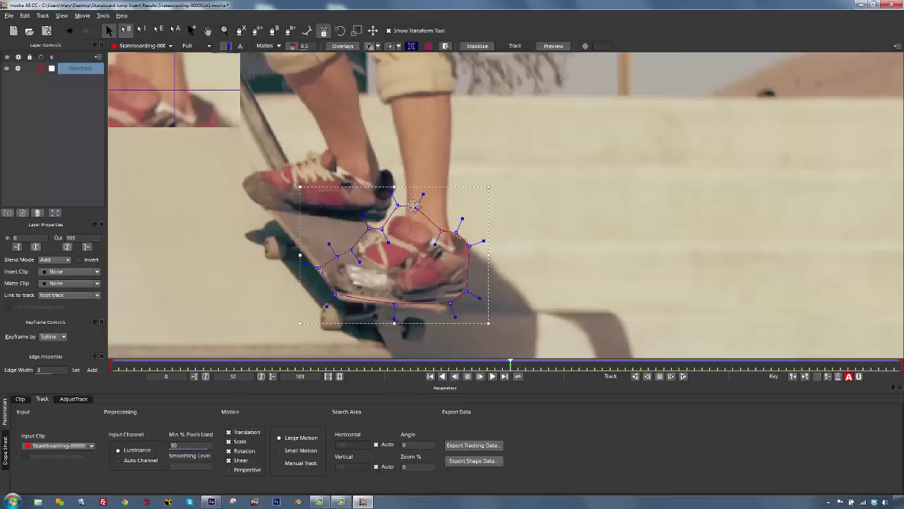
left_click_drag(416, 208, 396, 218)
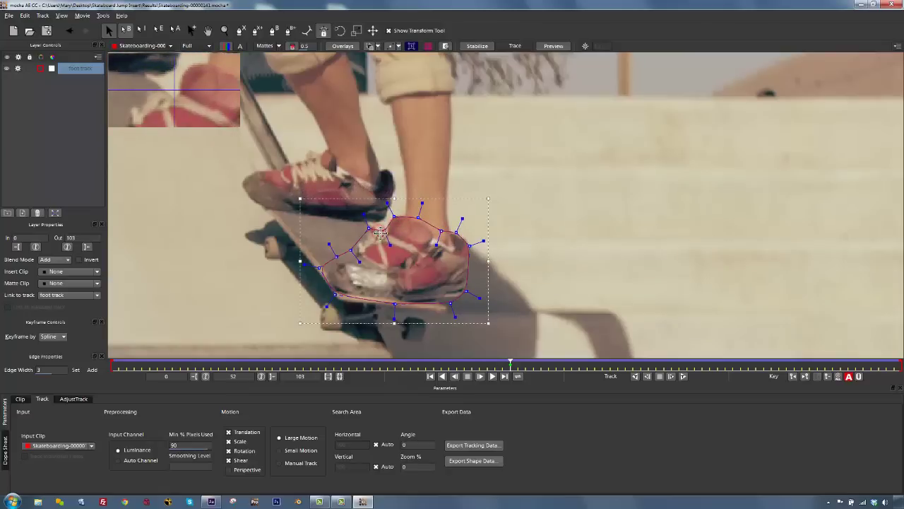
left_click_drag(350, 251, 327, 273)
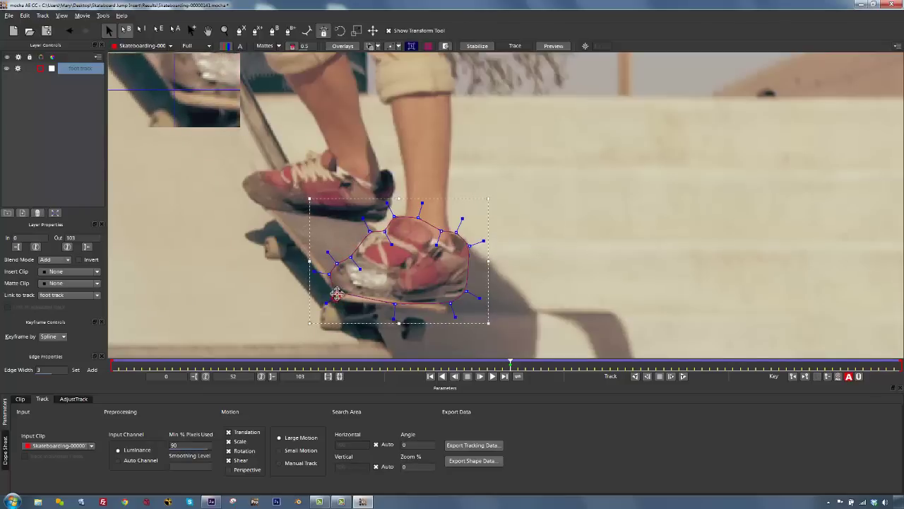
left_click_drag(396, 302, 400, 299)
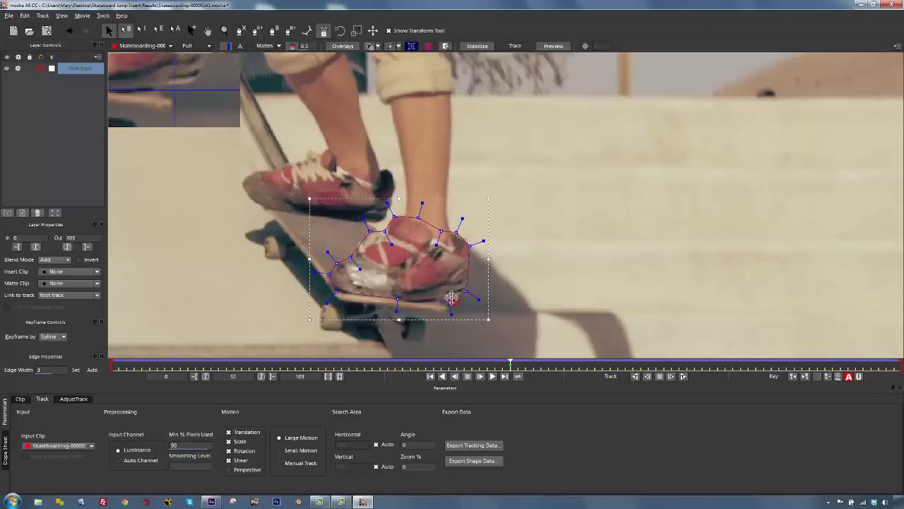
left_click_drag(474, 297, 463, 293)
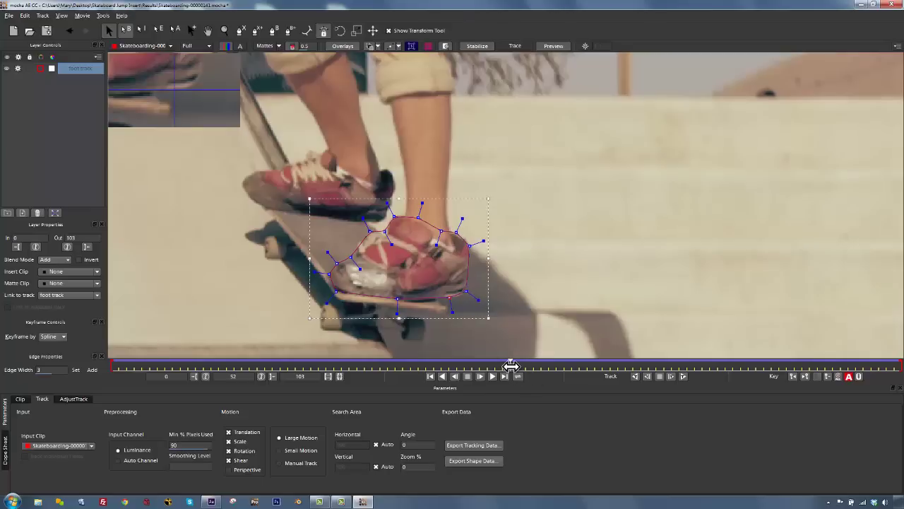
Step: Check the tightened spline from frame 5 to frame 102 and return to frame 52
left_click_drag(511, 365, 150, 366)
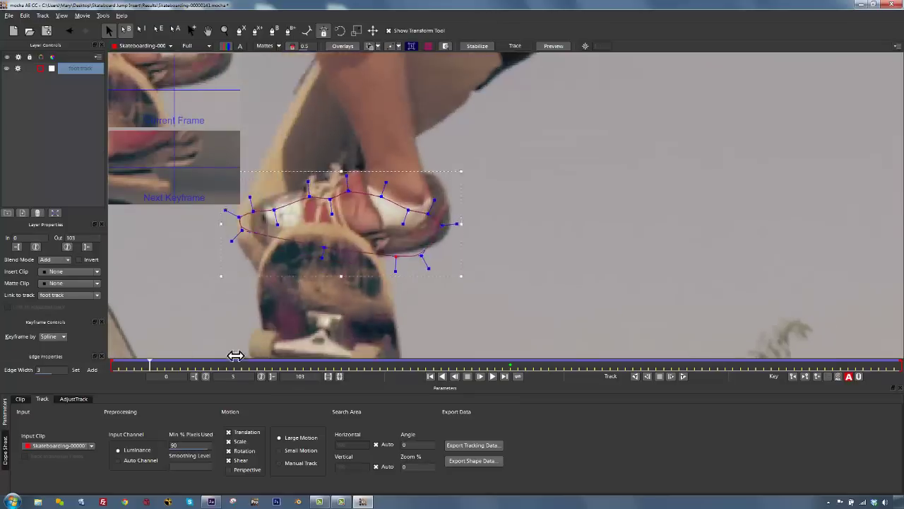
left_click_drag(235, 356, 895, 365)
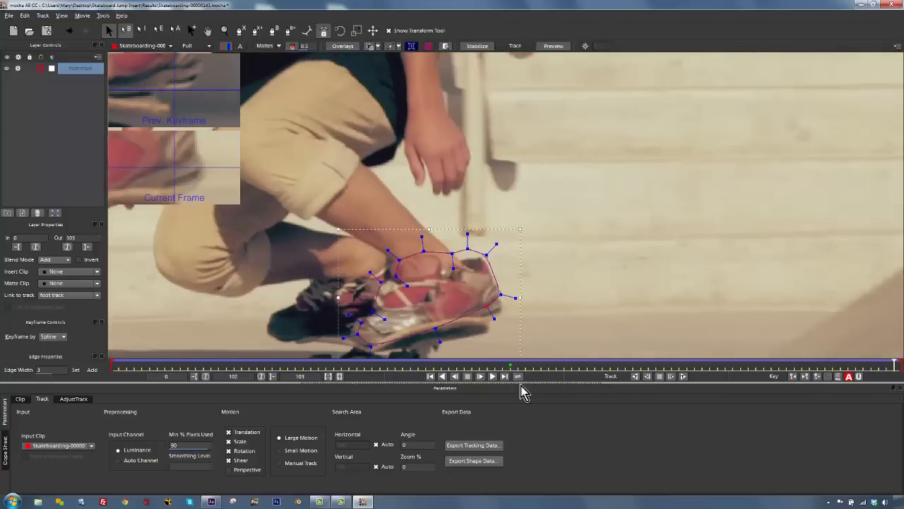
left_click(510, 365)
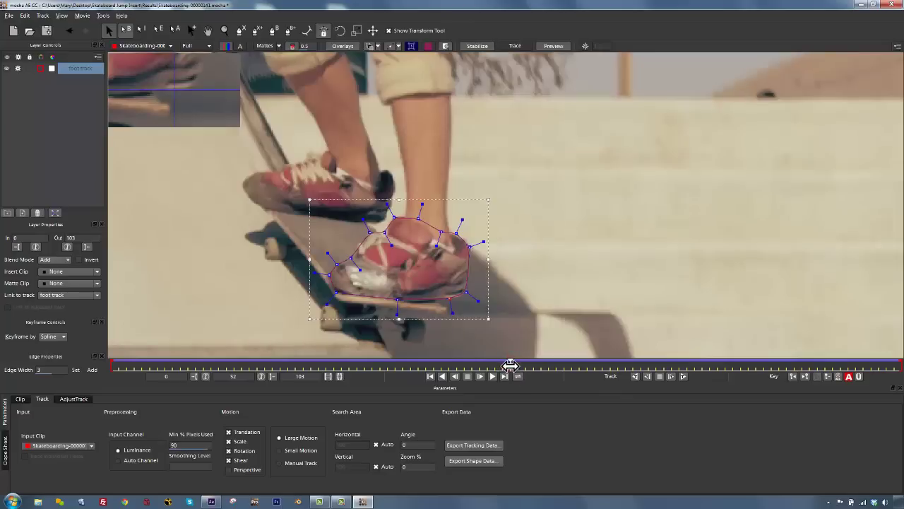
Step: Switch keyframing to Überkey, step through the frames around 85 to 87, and switch back to Autokey
left_click_drag(510, 364, 619, 366)
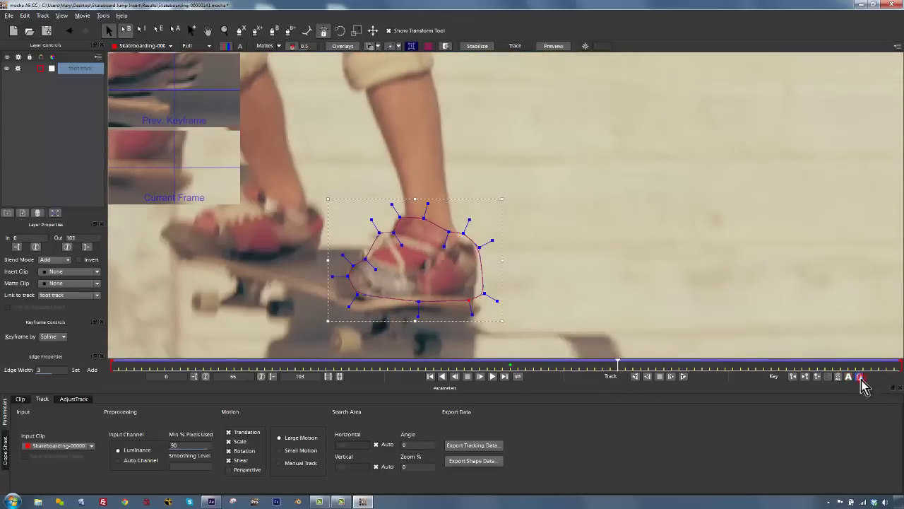
left_click(778, 364)
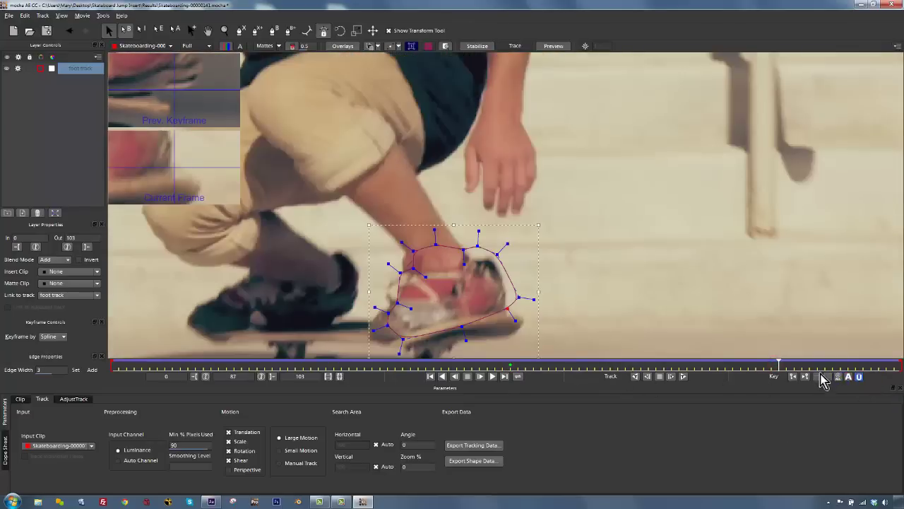
key("comma")
key("comma")
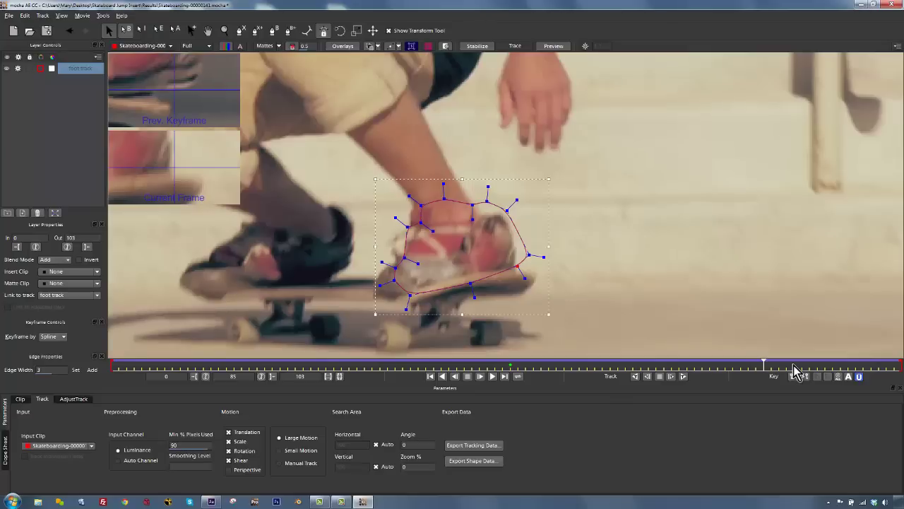
key("Right")
key("Right")
key("Right")
key("Left")
key("Left")
key("Left")
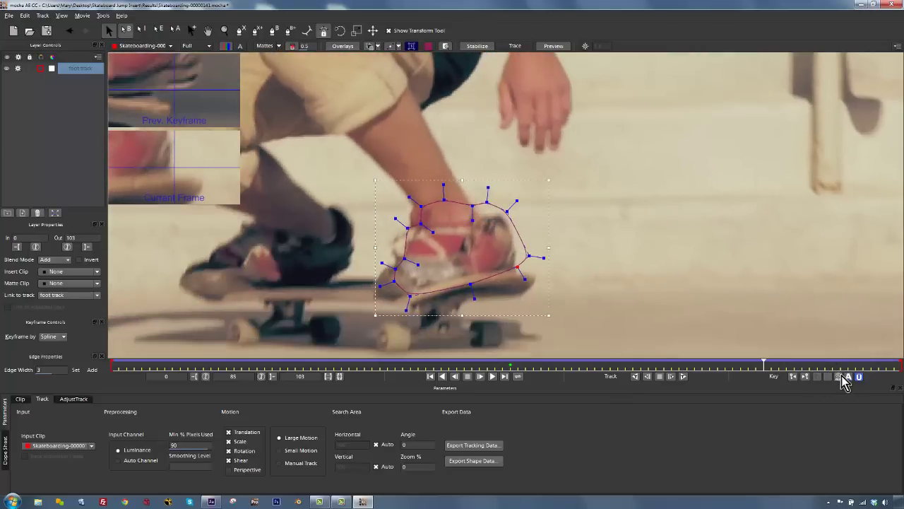
key("Right")
left_click(848, 377)
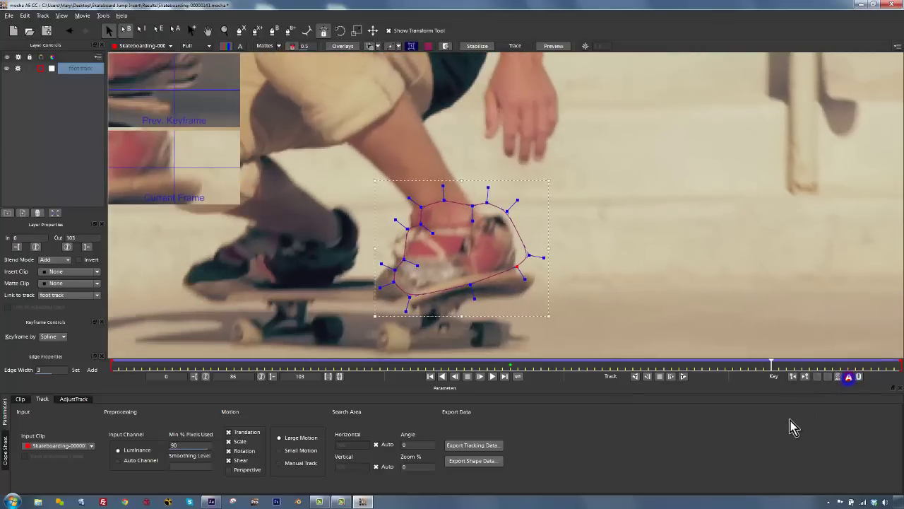
Step: Check the spline's fit between frames 71 and 102, and reshape its lower heel corner at the last frame, 103
left_click_drag(519, 365, 683, 383)
left_click(636, 377)
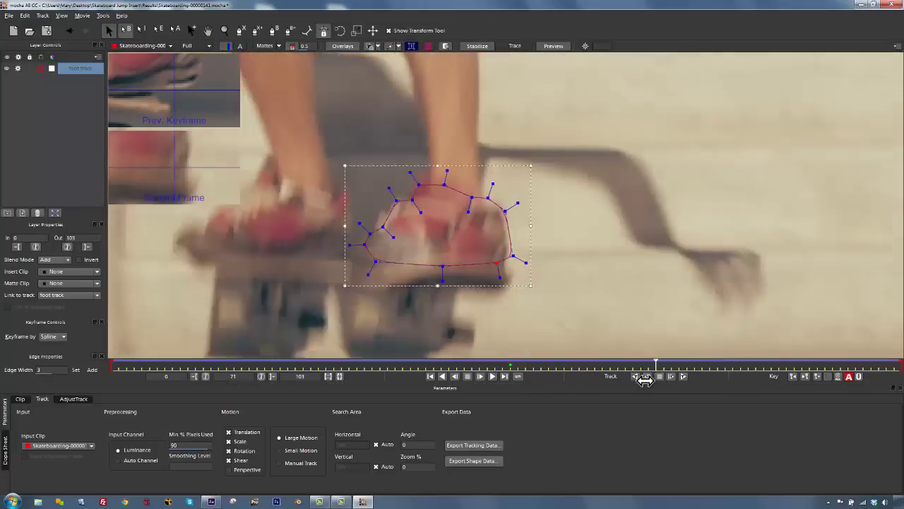
left_click_drag(611, 364, 895, 364)
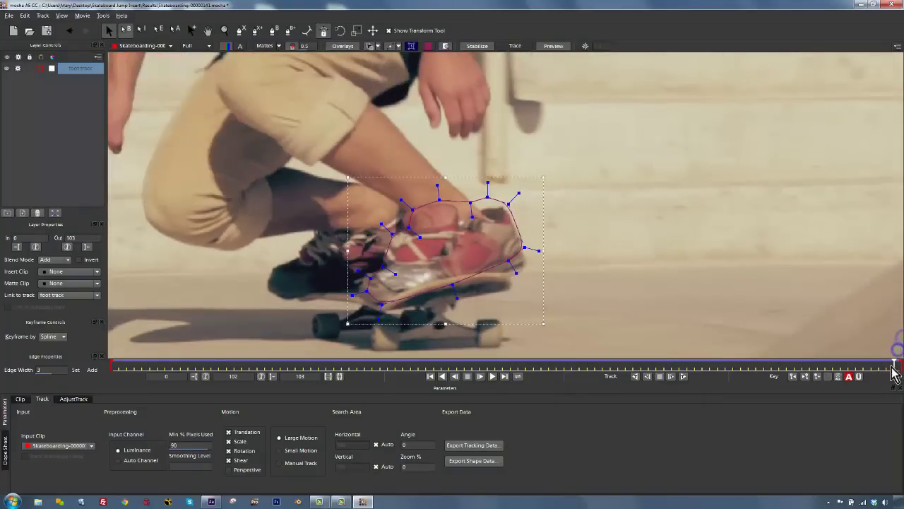
left_click(663, 368)
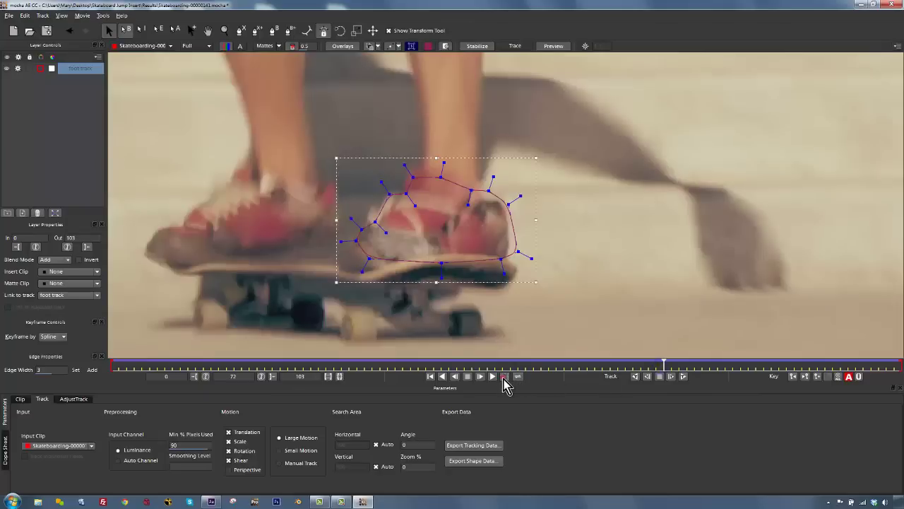
left_click(504, 376)
left_click_drag(506, 262, 530, 268)
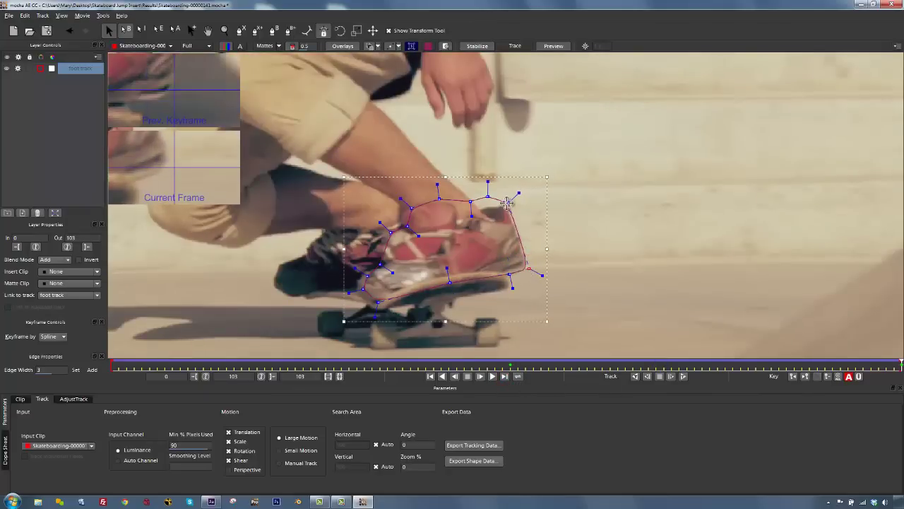
Step: Reshape the spline at frame 77 to follow the shoe's heel, sole and toe
left_click_drag(899, 366, 700, 368)
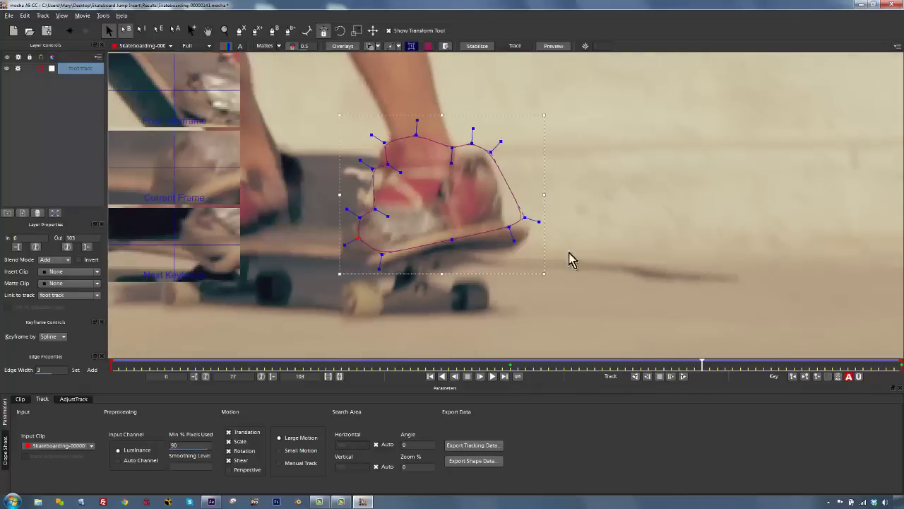
left_click_drag(523, 216, 450, 231)
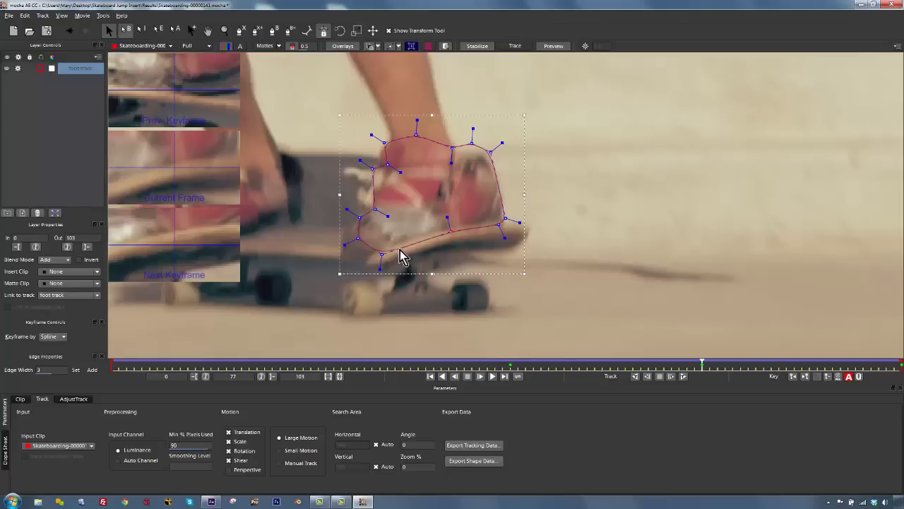
left_click_drag(354, 238, 352, 210)
left_click_drag(379, 252, 359, 264)
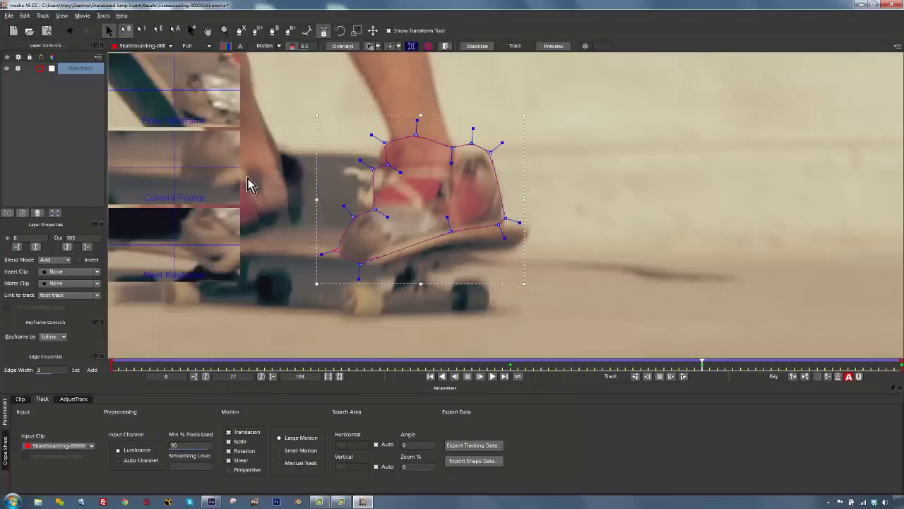
Step: Hide the zoom windows and reshape the spline at frame 77 around the shoe's tongue and protruding laces
left_click(446, 48)
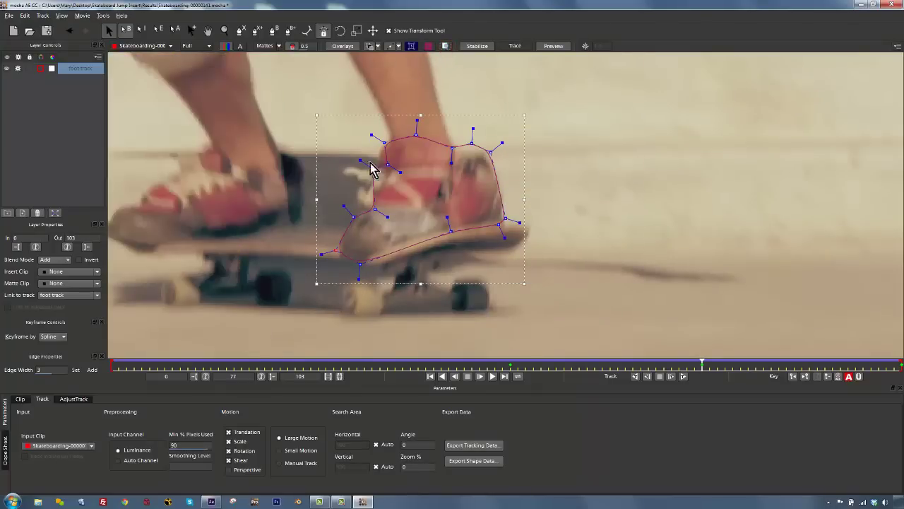
left_click_drag(375, 207, 378, 165)
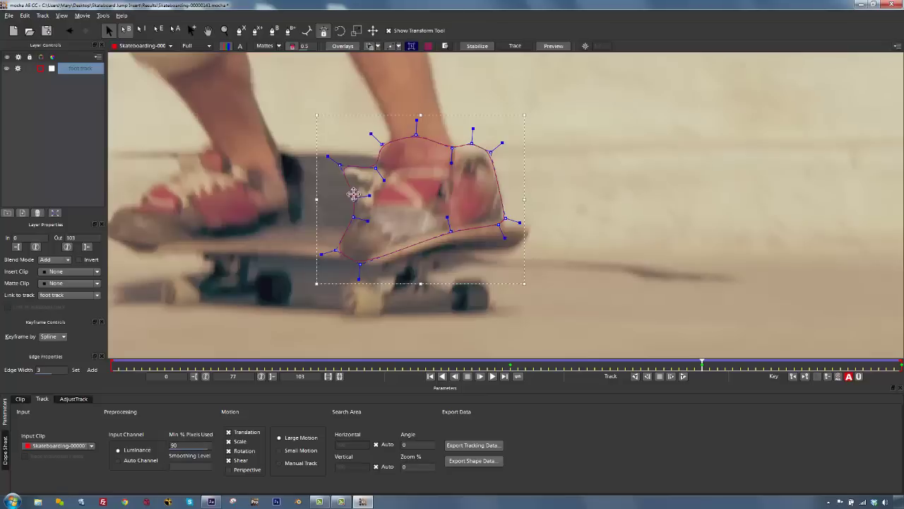
left_click_drag(354, 195, 334, 166)
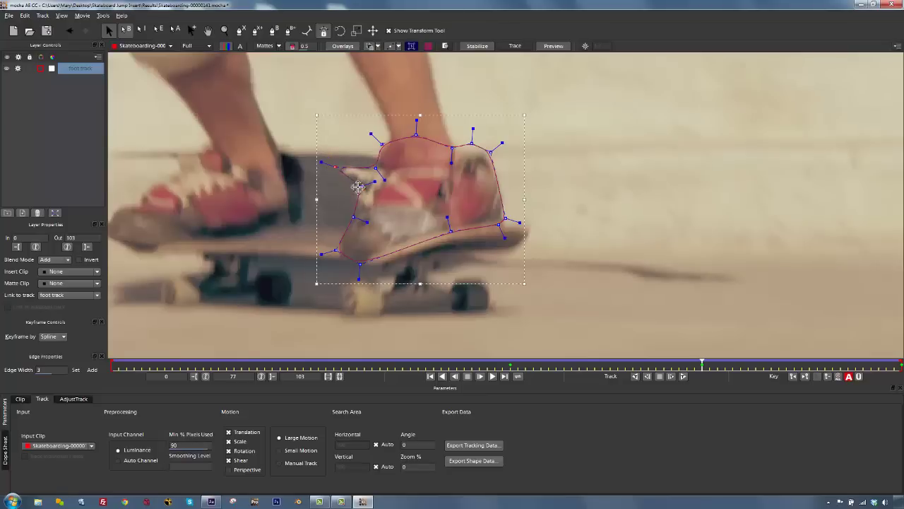
left_click(358, 187)
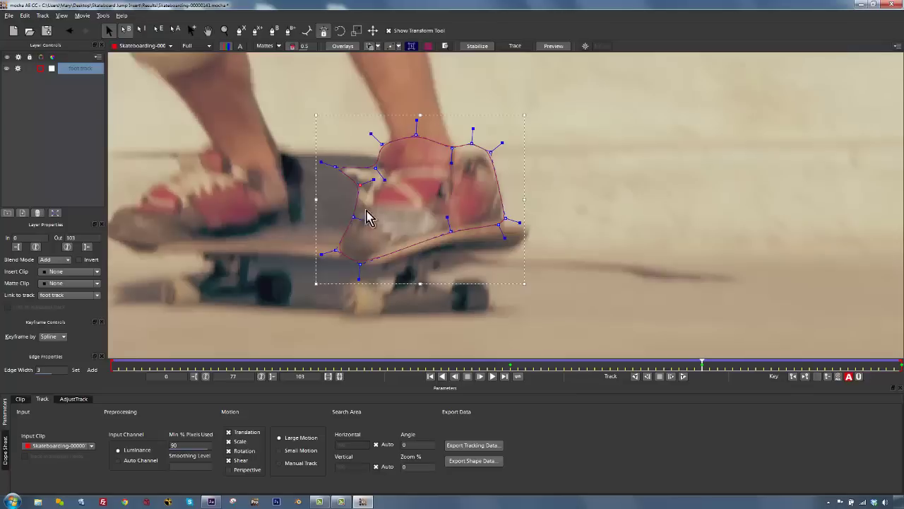
Step: Reshape the foot spline at frames 0 and 22 to fit the shoe's toe, tongue and laces
left_click_drag(698, 364, 380, 364)
key("z")
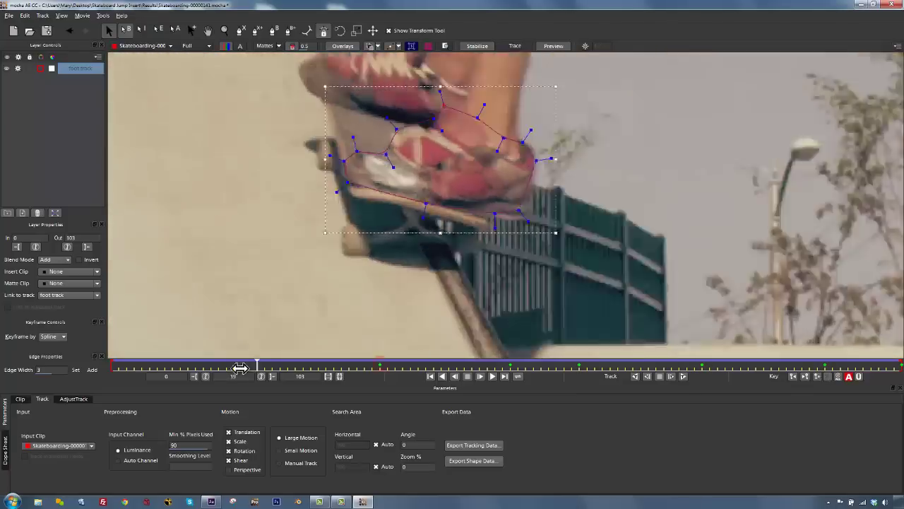
left_click_drag(323, 200, 306, 217)
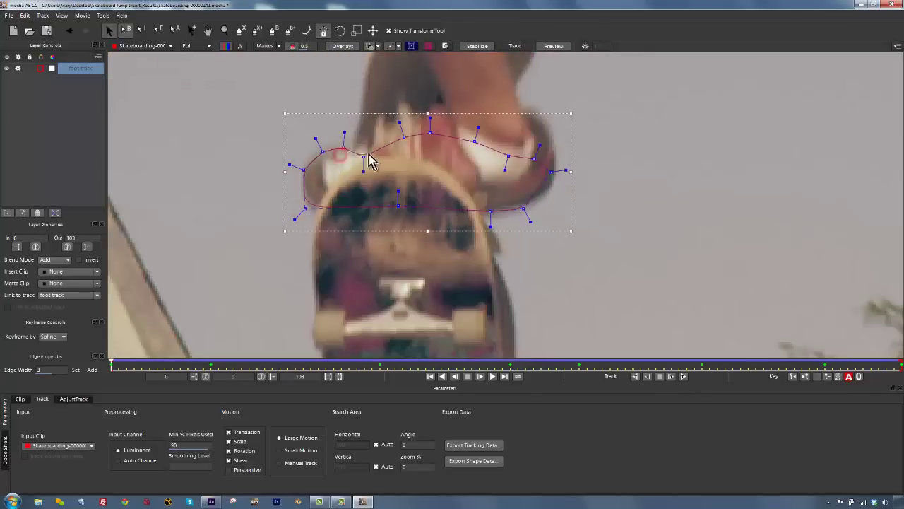
left_click_drag(431, 132, 440, 103)
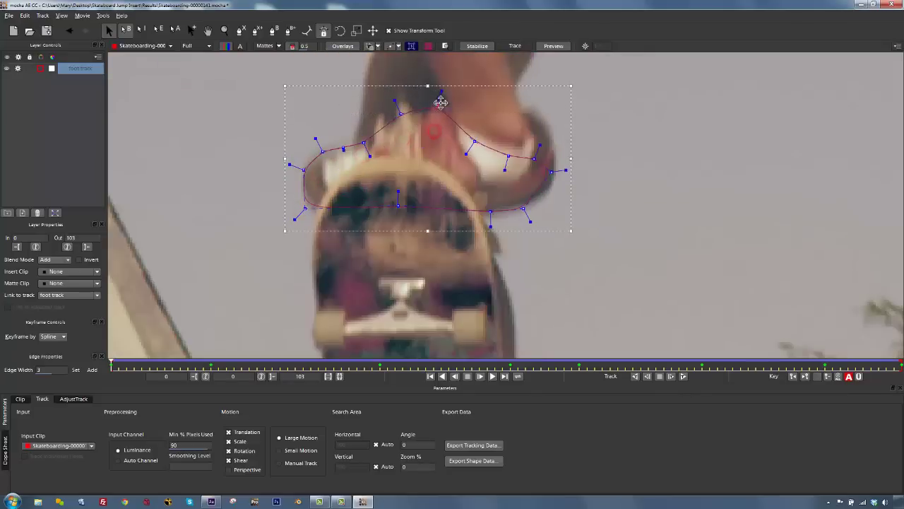
left_click_drag(111, 364, 280, 370)
left_click_drag(380, 155, 420, 127)
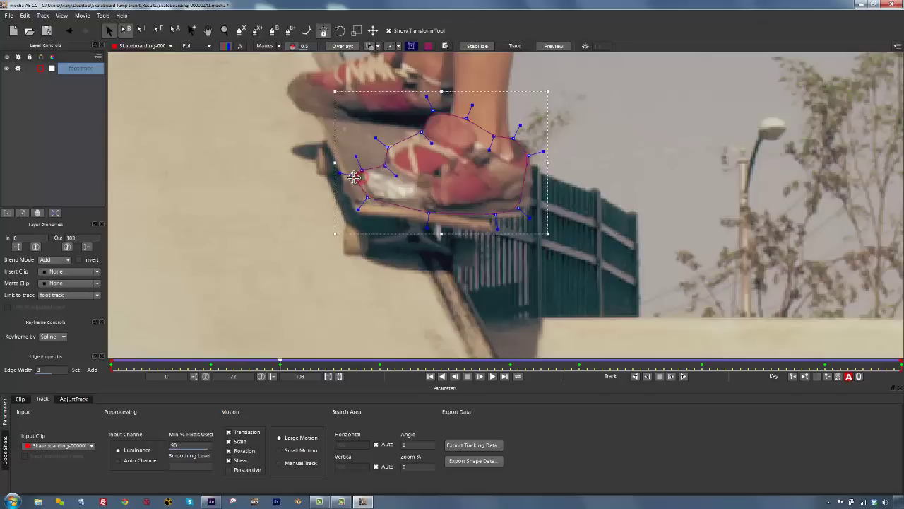
Step: Go to frame 57, turn off tracking for the foot track layer and lock it
left_click_drag(276, 372, 545, 254)
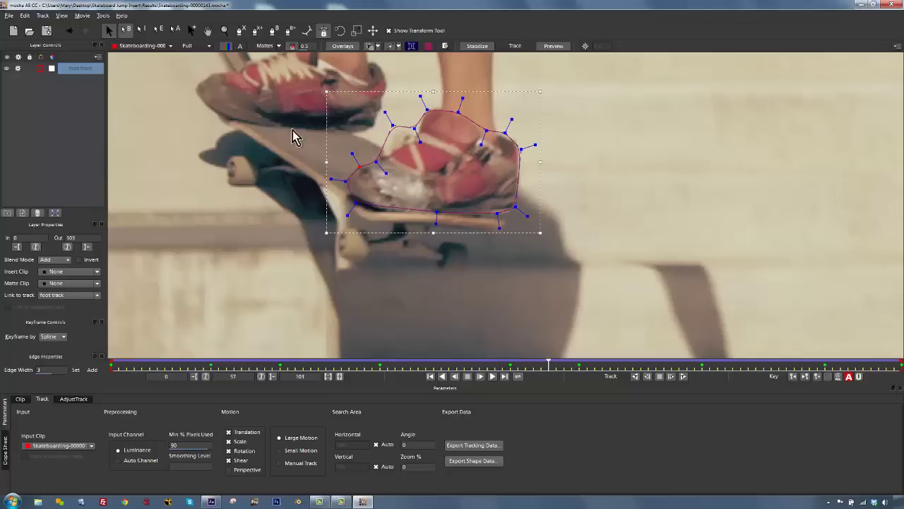
left_click(18, 68)
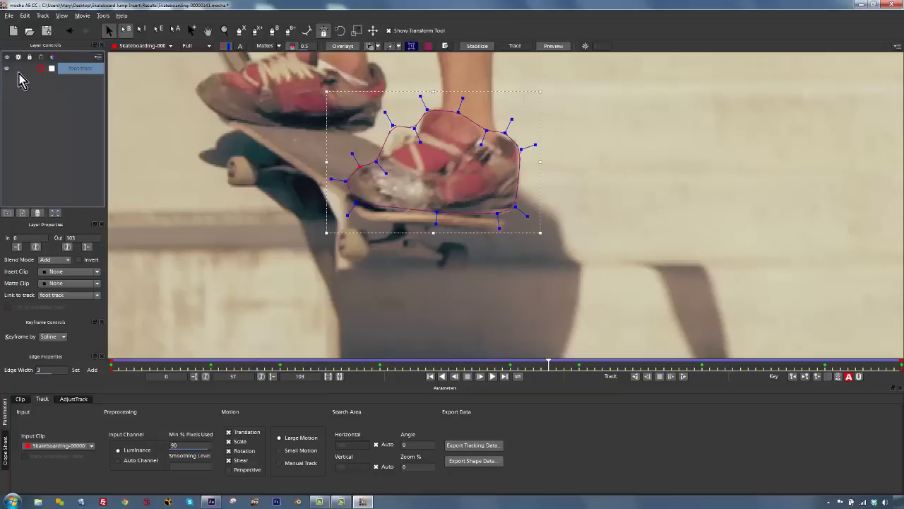
left_click(29, 68)
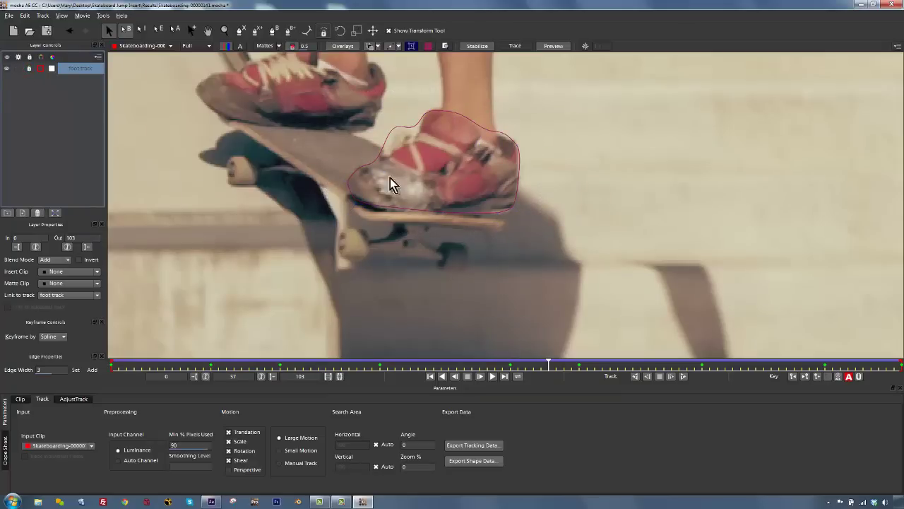
Step: Draw a closed X-spline around the skateboard deck between the shoes at frame 57 as a new layer
left_click(224, 31)
left_click_drag(418, 170, 464, 285)
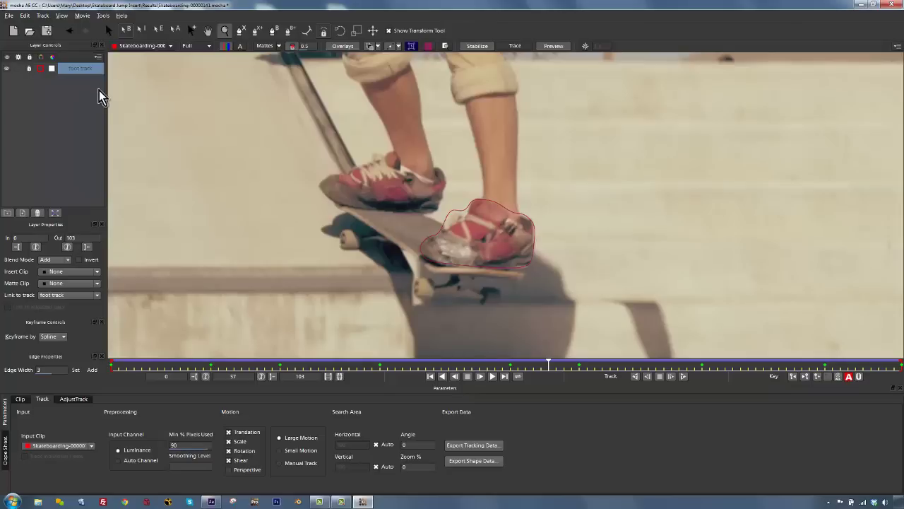
left_click(241, 32)
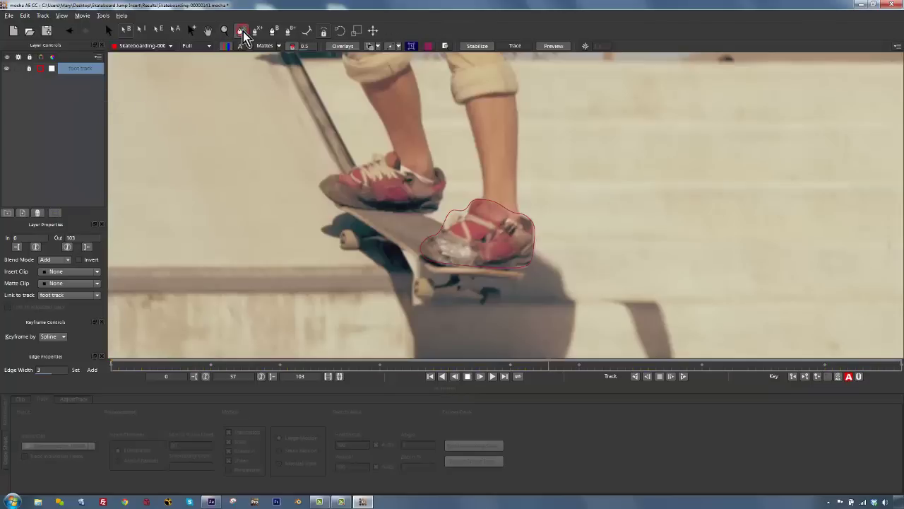
left_click(330, 201)
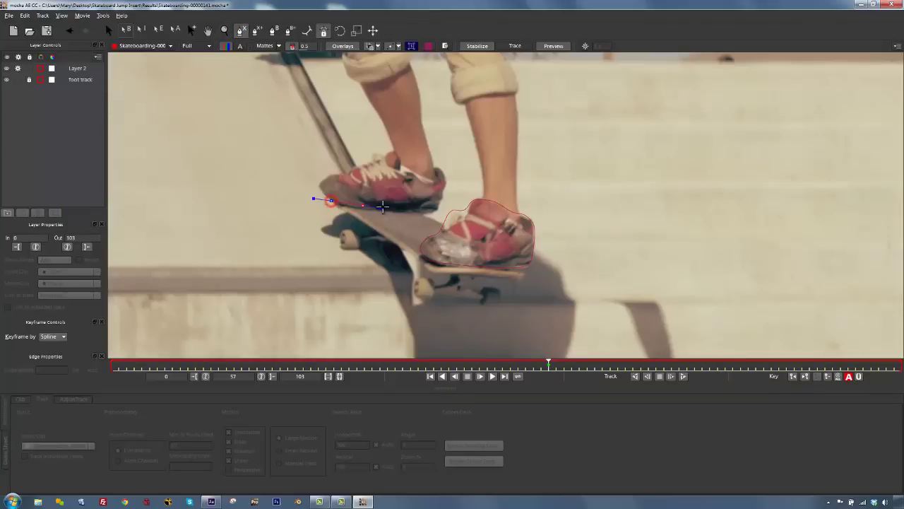
left_click(456, 227)
left_click(512, 269)
left_click(480, 265)
left_click(439, 272)
left_click(364, 228)
left_click(332, 202)
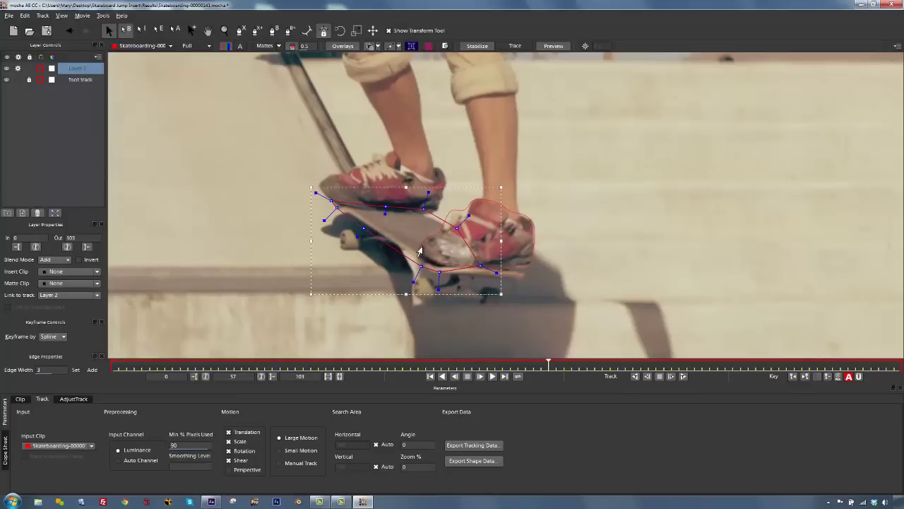
Step: Rename the new layer as board track and move it below the foot track layer
double_click(81, 69)
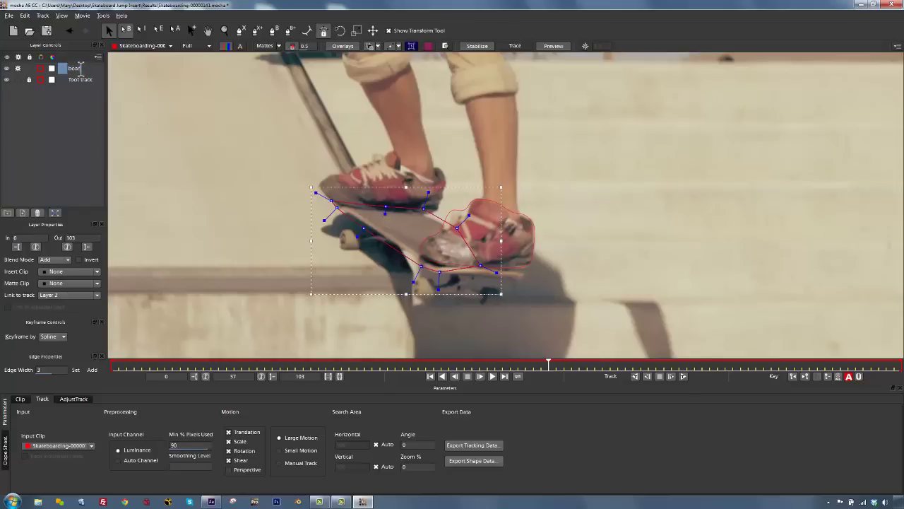
type("board track")
key("Return")
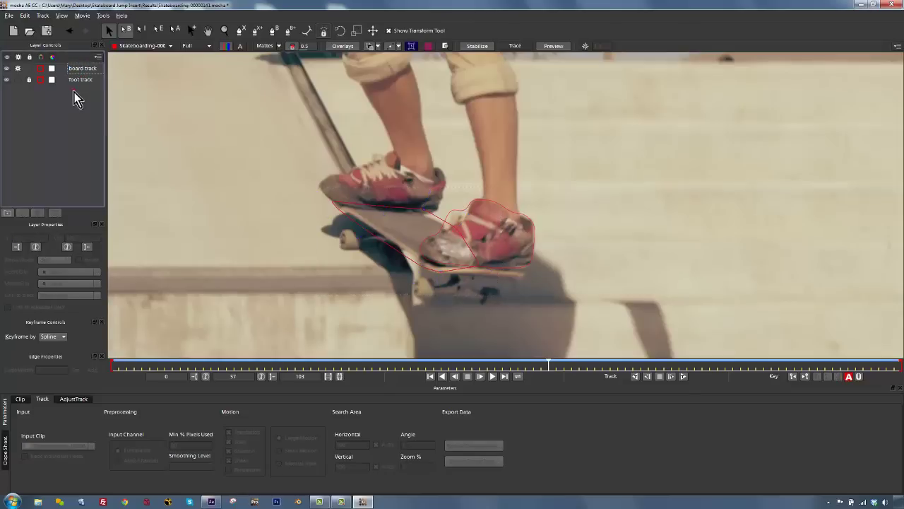
left_click_drag(75, 87, 76, 90)
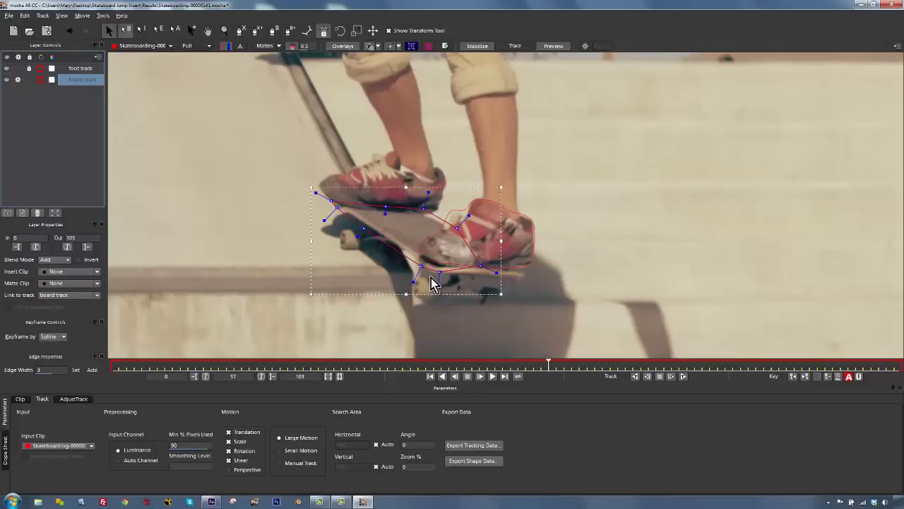
Step: Show the planar surface and align its corners with the skateboard deck at frame 57
left_click(412, 46)
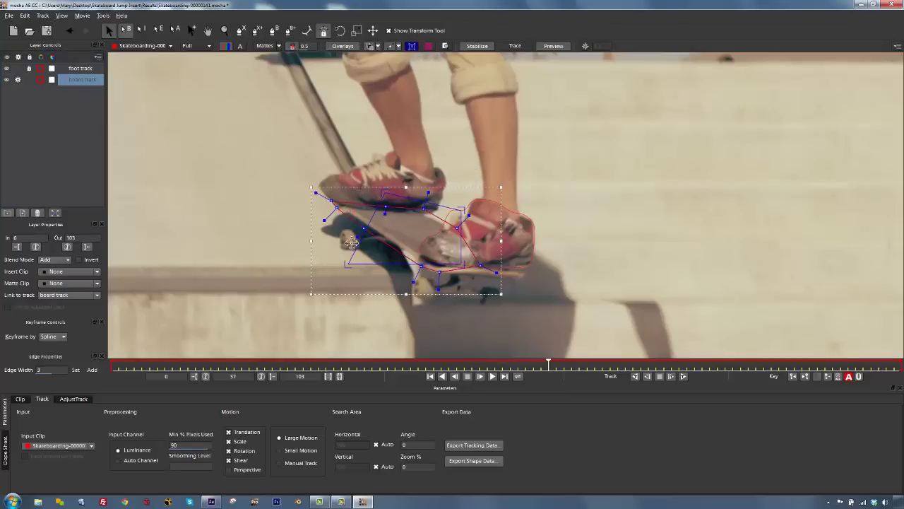
left_click_drag(349, 267, 435, 269)
left_click_drag(463, 210, 509, 263)
left_click_drag(334, 200, 320, 191)
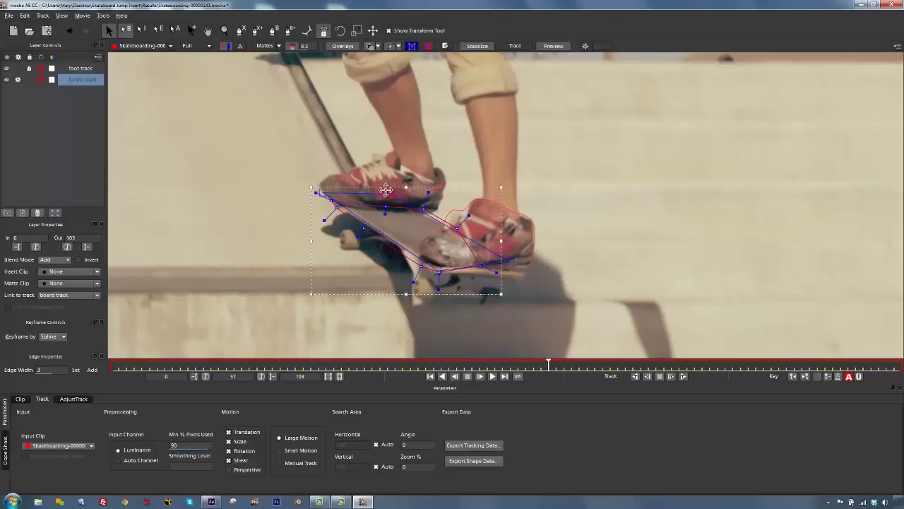
left_click_drag(505, 265, 510, 263)
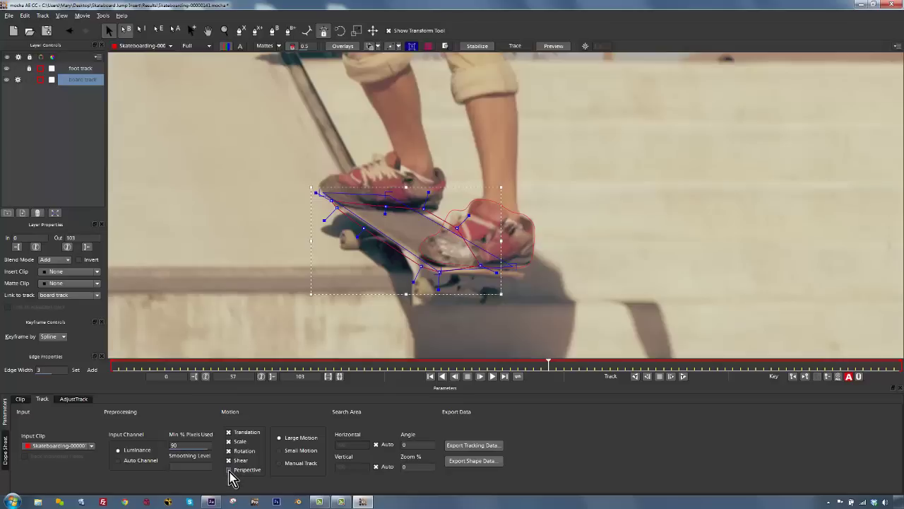
Step: Enable Perspective motion for the board track and display the planar grid
left_click(229, 470)
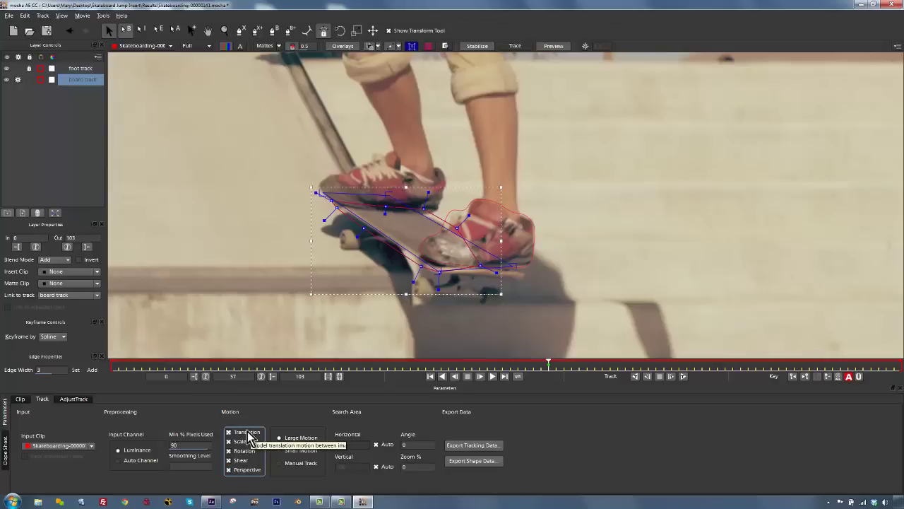
mouse_move(360, 295)
left_mouse_down()
mouse_move(372, 307)
mouse_move(360, 228)
mouse_move(422, 284)
mouse_move(339, 276)
mouse_move(381, 268)
mouse_move(347, 287)
mouse_move(359, 295)
left_mouse_up()
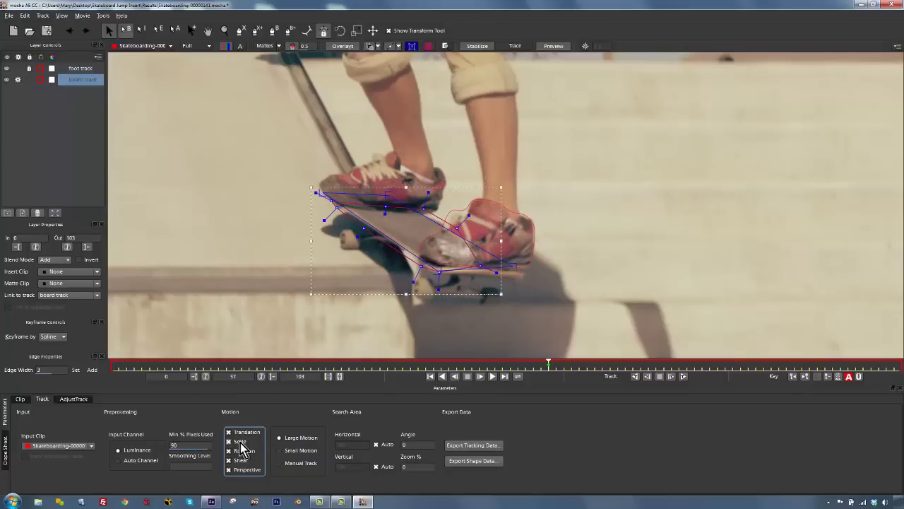
left_click_drag(502, 293, 514, 342)
mouse_move(502, 289)
left_mouse_down()
mouse_move(505, 297)
mouse_move(459, 339)
mouse_move(511, 292)
mouse_move(496, 174)
mouse_move(506, 186)
mouse_move(511, 289)
left_mouse_up()
left_click_drag(514, 191, 501, 254)
left_click(428, 48)
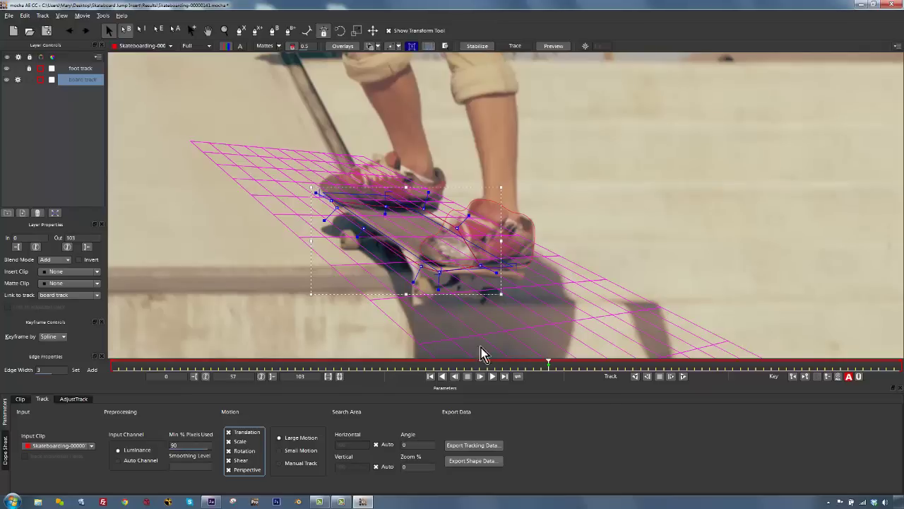
Step: Track the board backwards from frame 57, stop at frame 3, and review the grid's fit up to frame 21
left_click(636, 378)
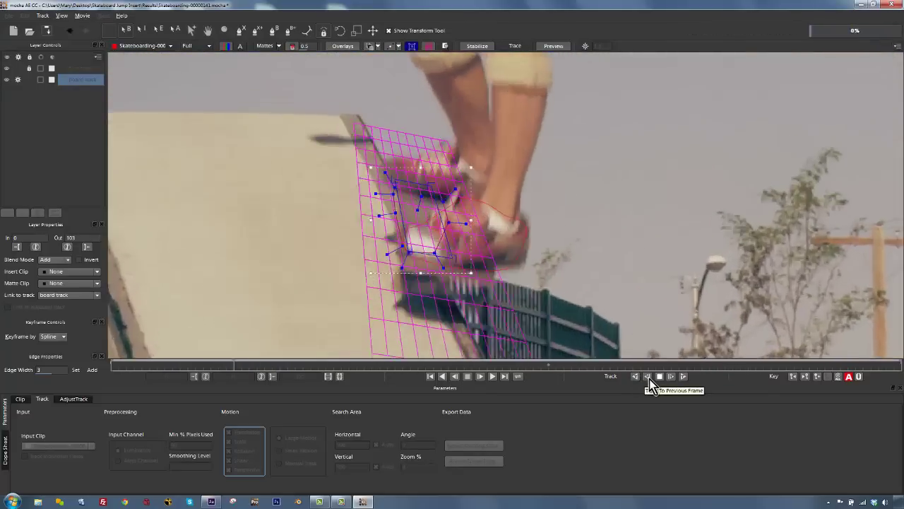
left_click(660, 377)
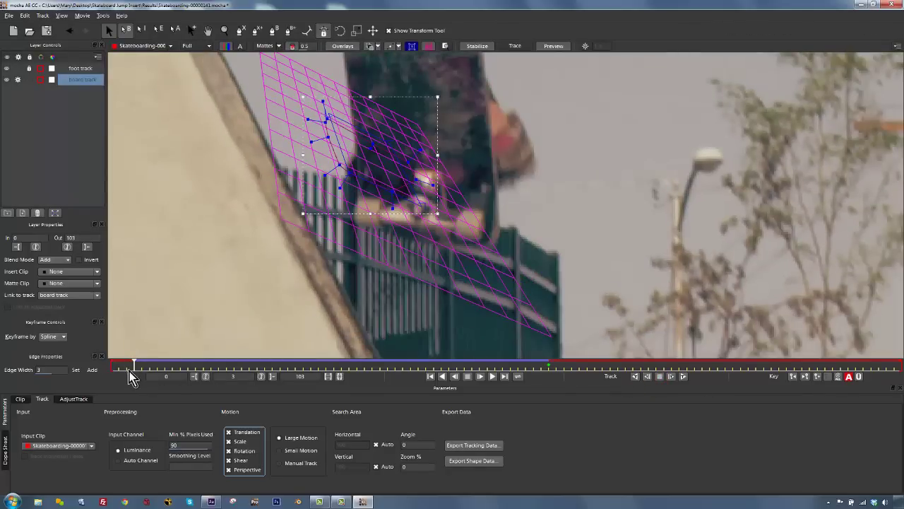
left_click_drag(133, 365, 268, 385)
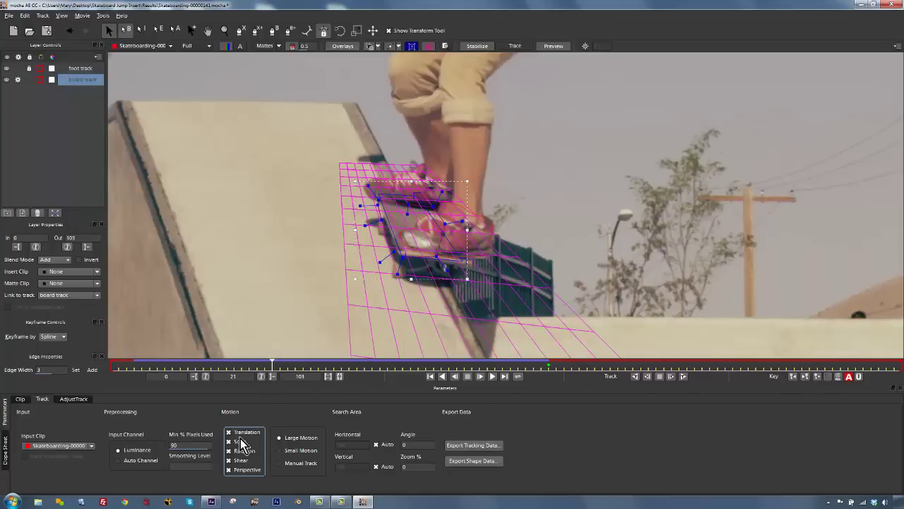
Step: Turn off Shear and Perspective, retrack the board backwards from frame 21, and review the result up to frame 17
left_click(228, 460)
left_click(228, 469)
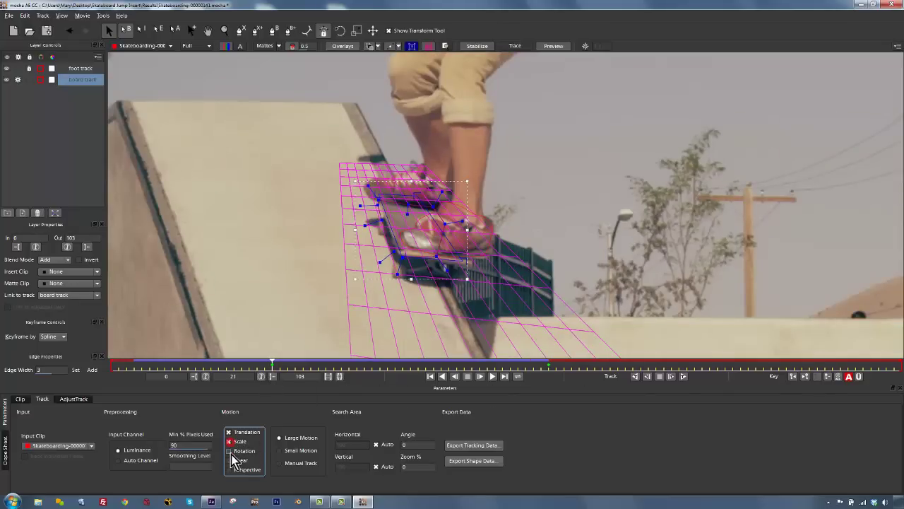
left_click(636, 376)
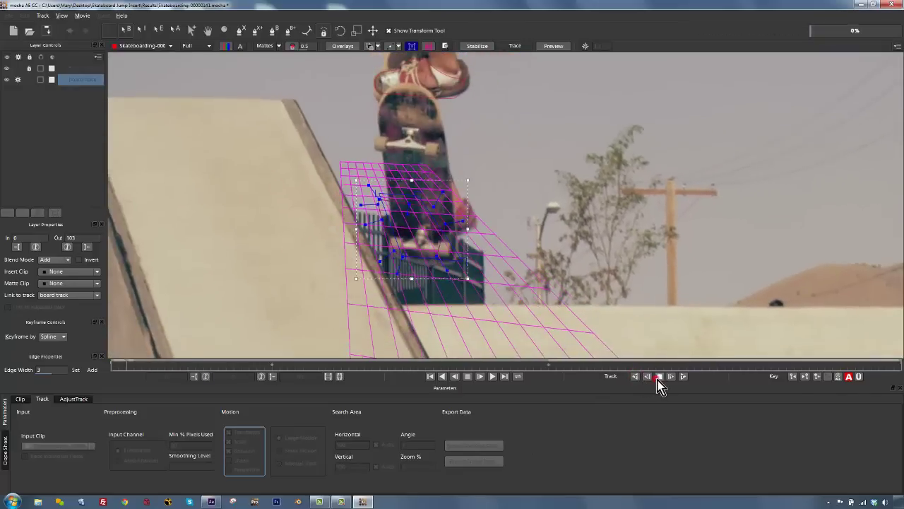
left_click_drag(118, 364, 243, 365)
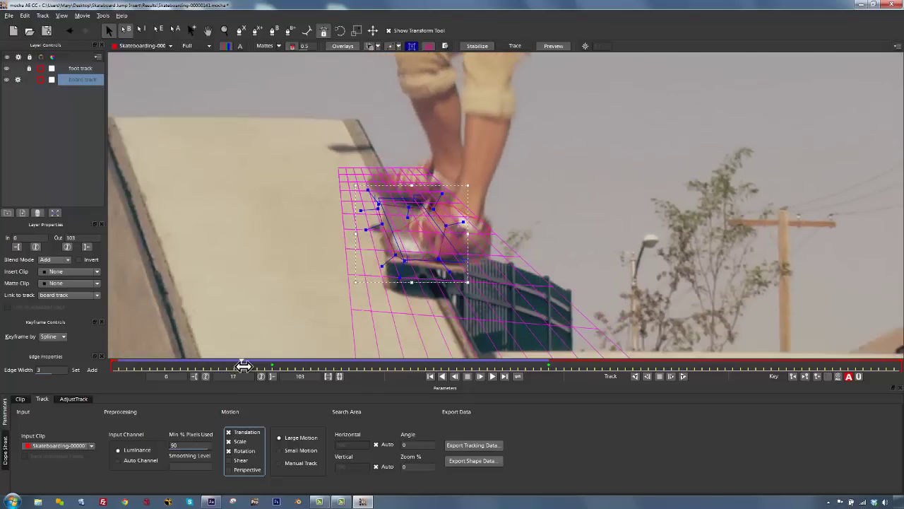
Step: Retrack the board backwards from frame 17 with Translation only, and set the layer's in point to frame 13
left_click(230, 450)
left_click(231, 443)
left_click(646, 377)
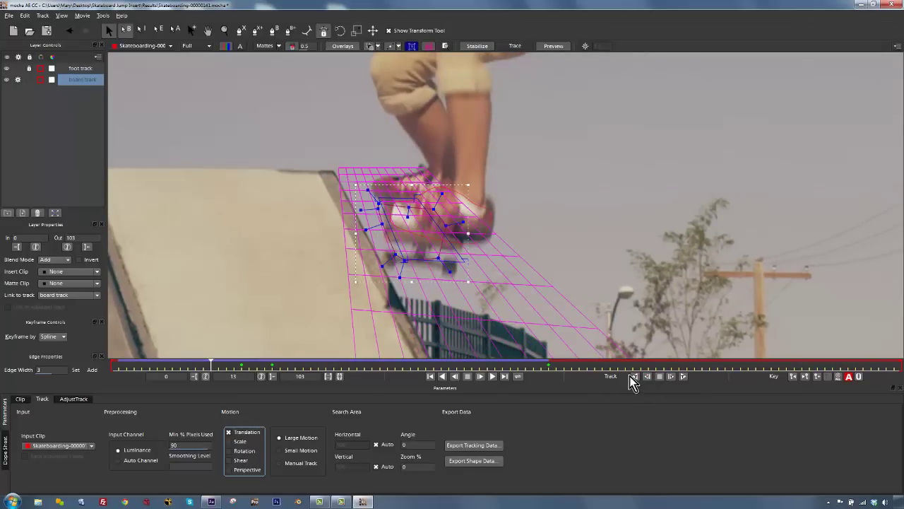
left_click(647, 377)
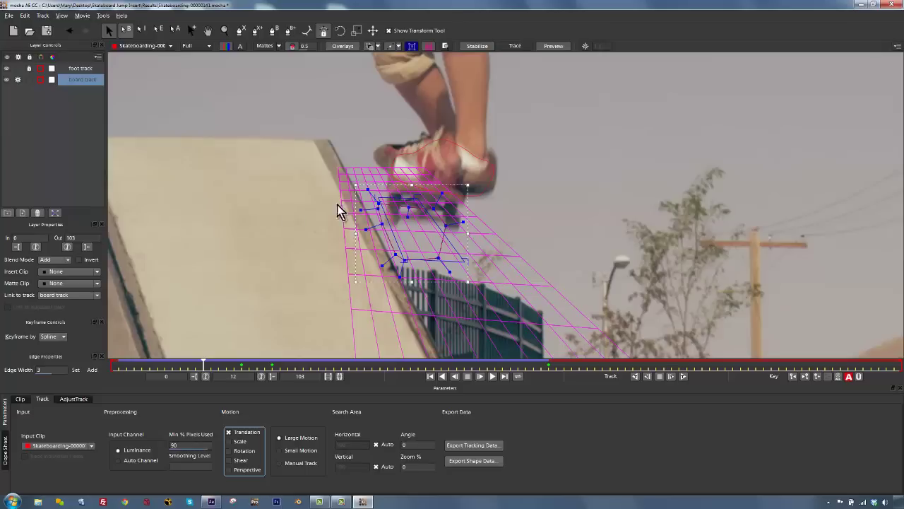
left_click(18, 247)
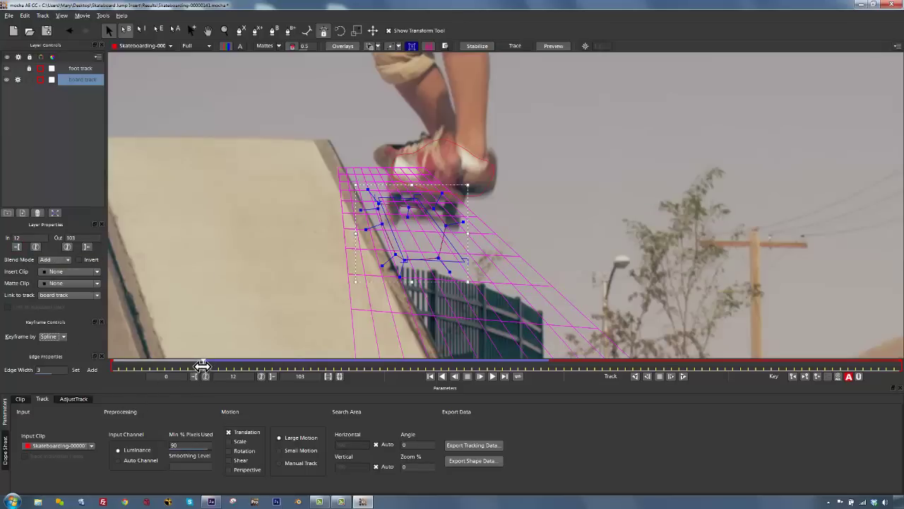
mouse_move(202, 365)
left_mouse_down()
mouse_move(514, 368)
mouse_move(559, 380)
mouse_move(198, 378)
mouse_move(211, 375)
left_mouse_up()
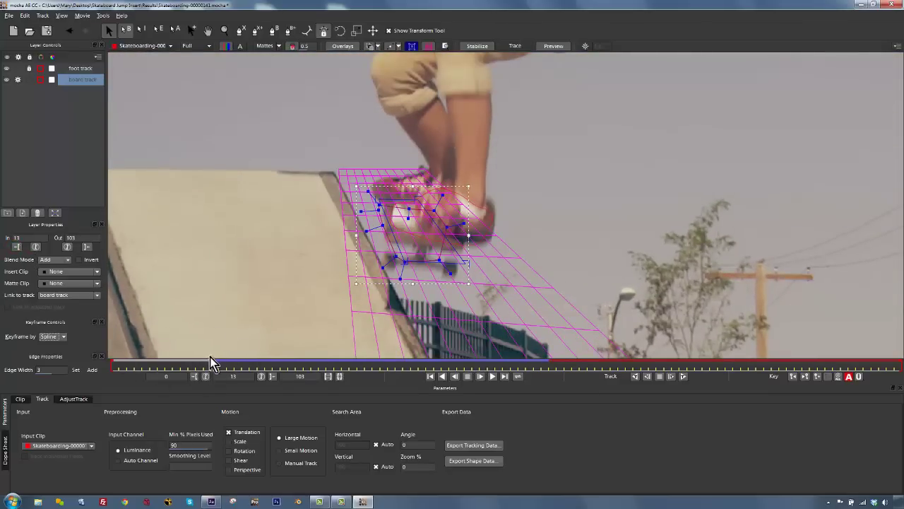
Step: Track the board forwards from frame 57 with all motion types including Shear and Perspective, stopping at frame 73
left_click_drag(211, 366, 549, 379)
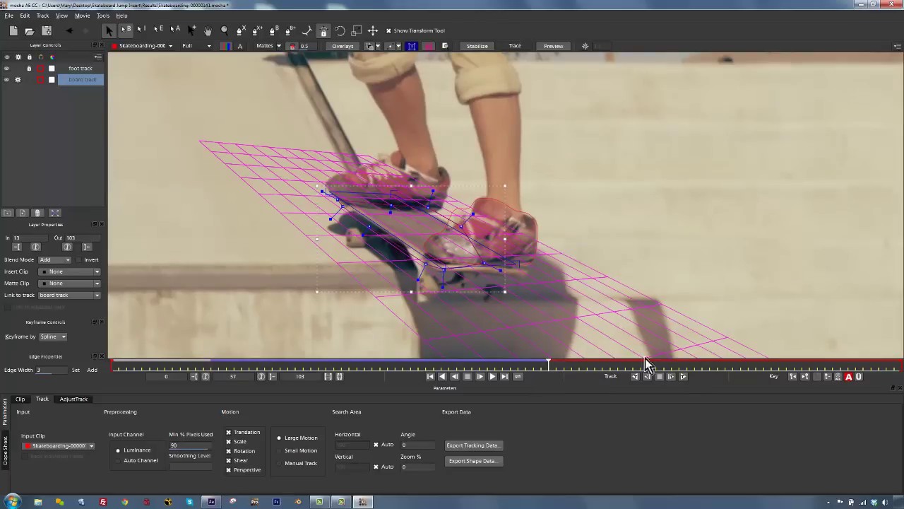
left_click(683, 377)
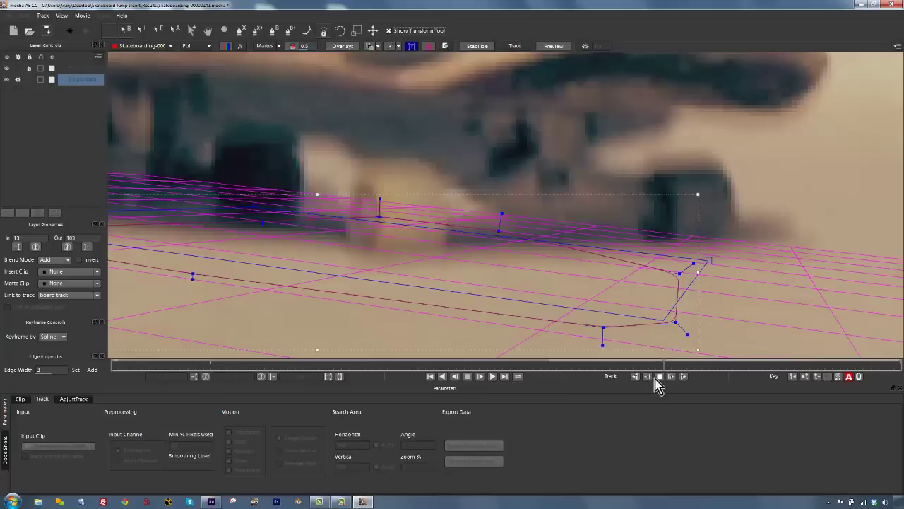
left_click(659, 377)
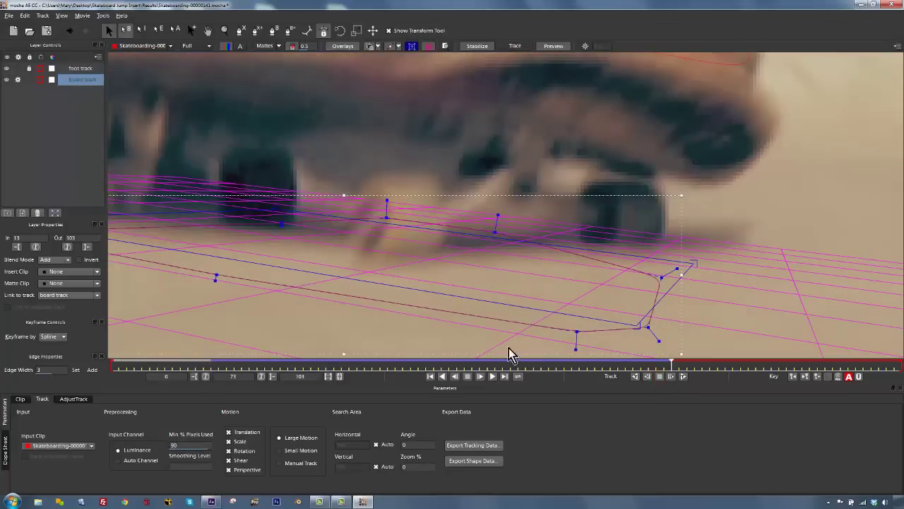
left_click(224, 31)
scroll(492, 233, "down", 4)
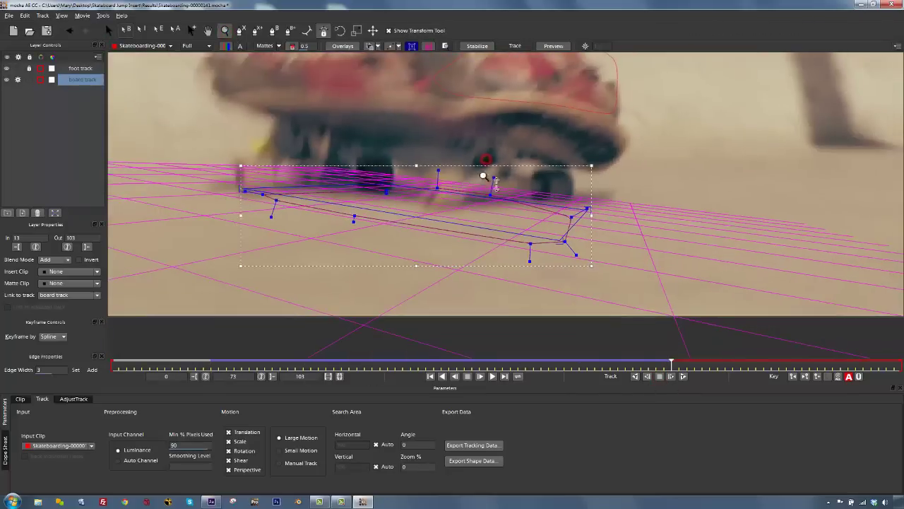
key("x")
left_click_drag(489, 205, 487, 248)
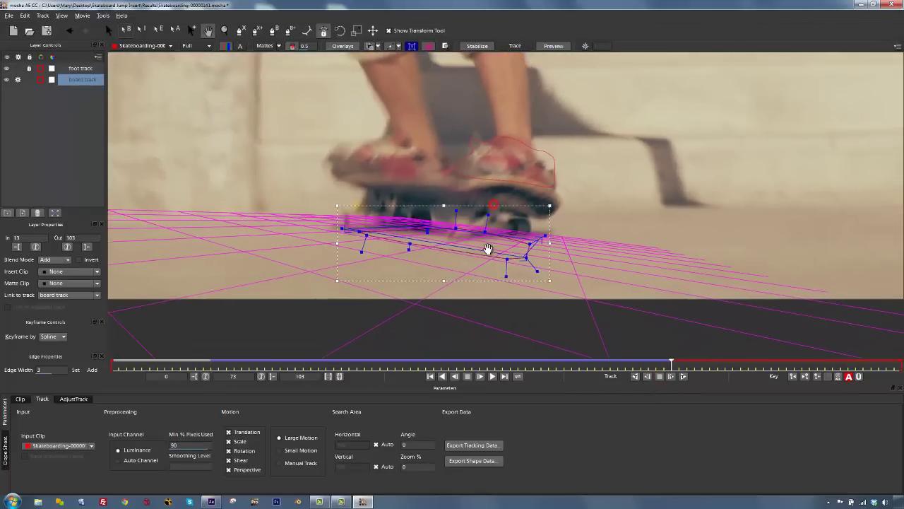
Step: Go back to frame 71, limit the board track's motion to Translation only, and try tracking forwards to frame 72
key("z")
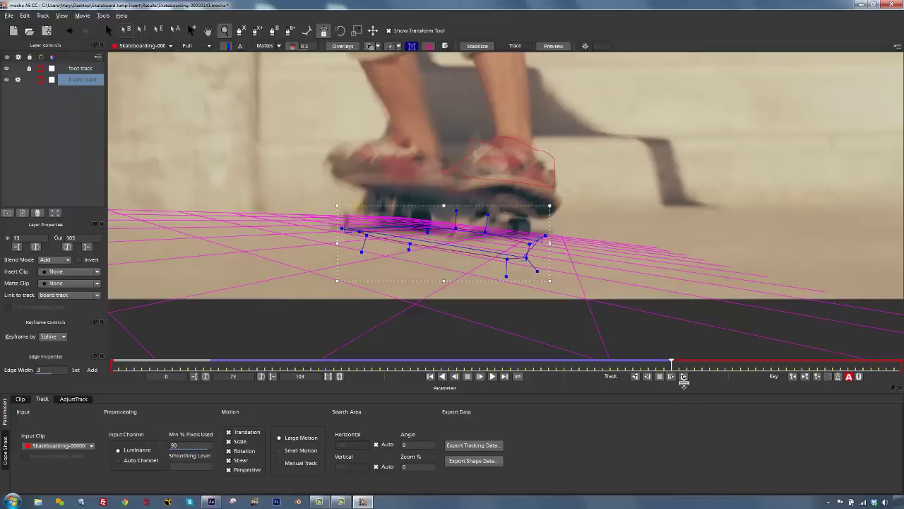
left_click_drag(671, 364, 655, 375)
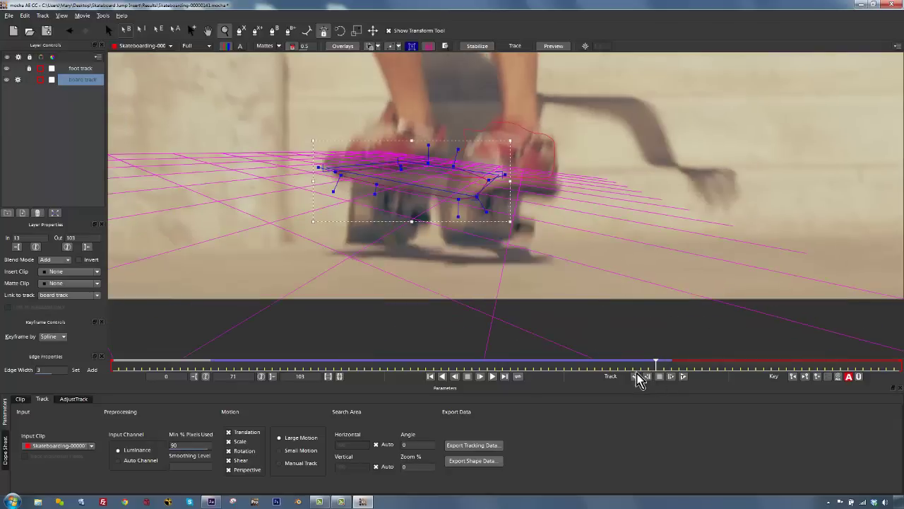
left_click(229, 469)
left_click(228, 460)
left_click(229, 450)
left_click(229, 441)
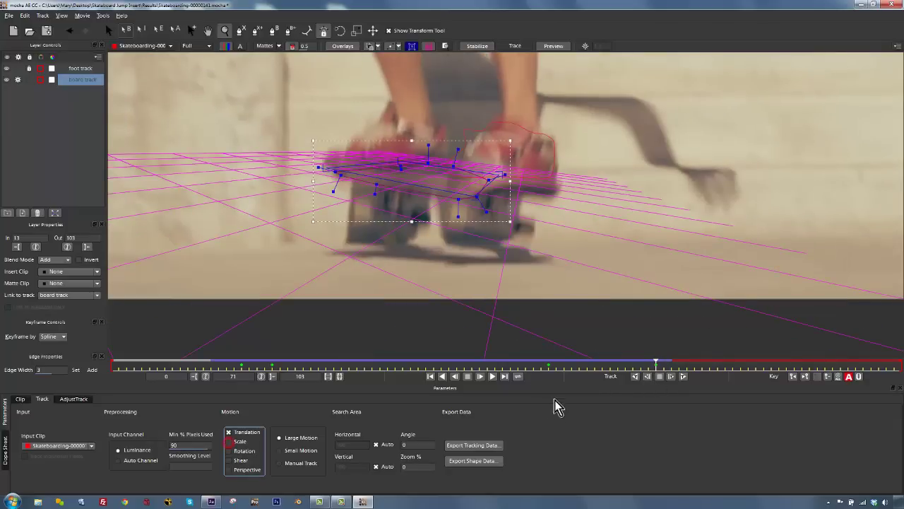
left_click(669, 377)
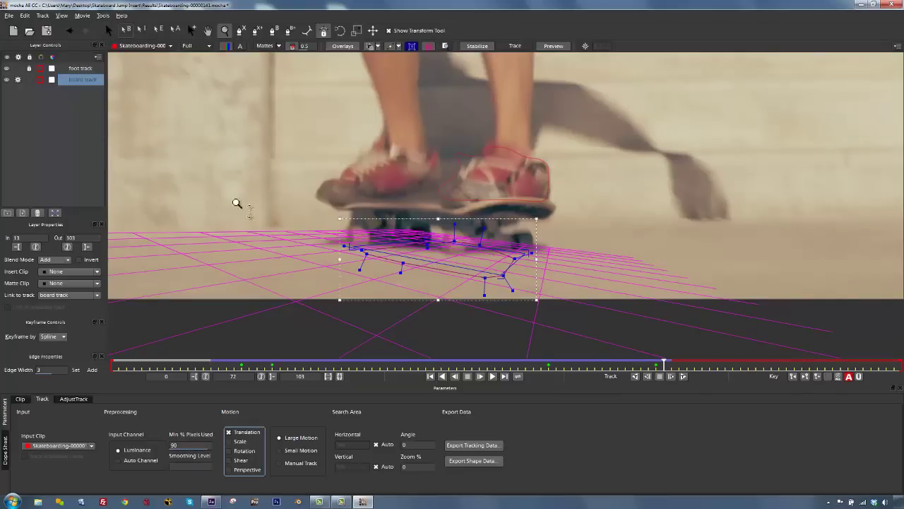
left_click(650, 376)
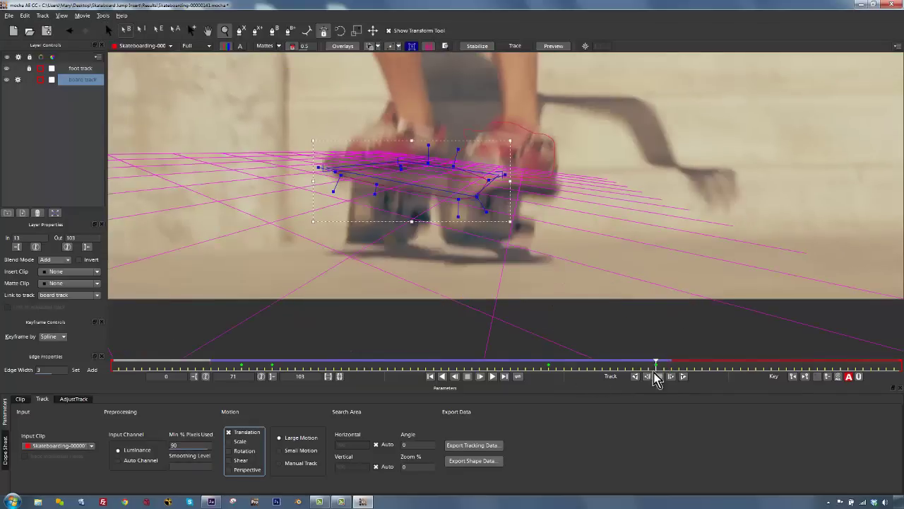
Step: Hide the surface overlay and reshape the board spline at frame 71 by raising two upper-edge points over the rear foot
left_click(240, 31)
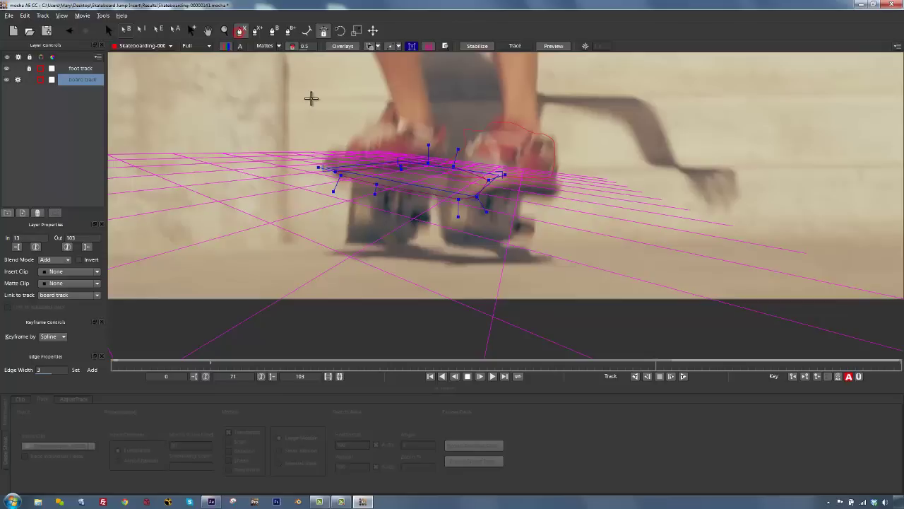
left_click(107, 30)
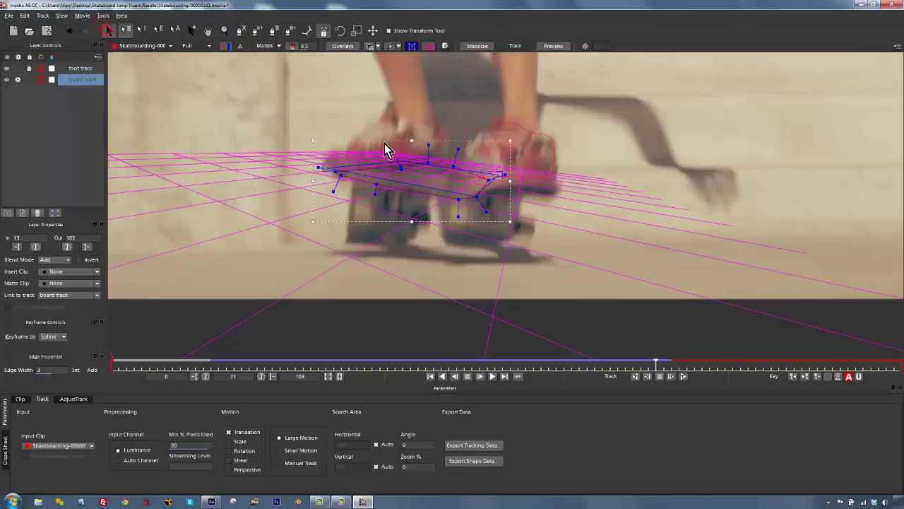
left_click_drag(400, 166, 378, 92)
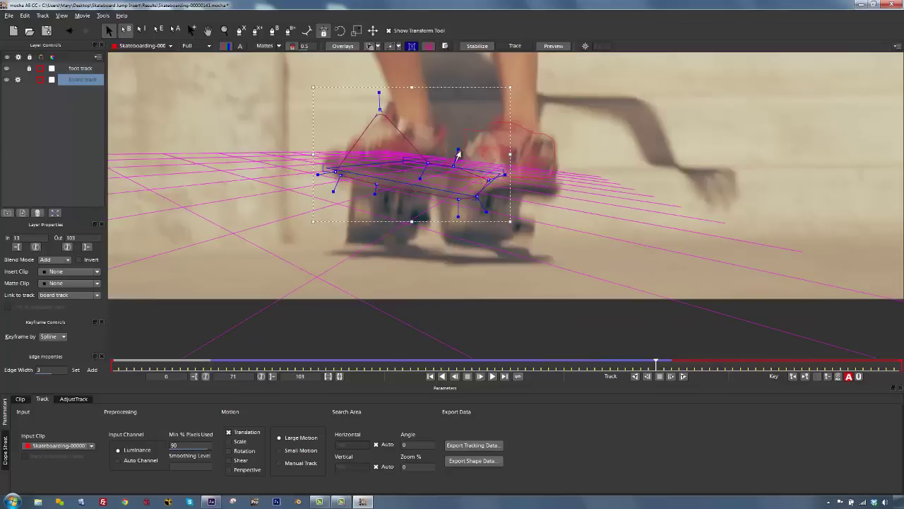
left_click(412, 47)
left_click_drag(426, 158, 433, 100)
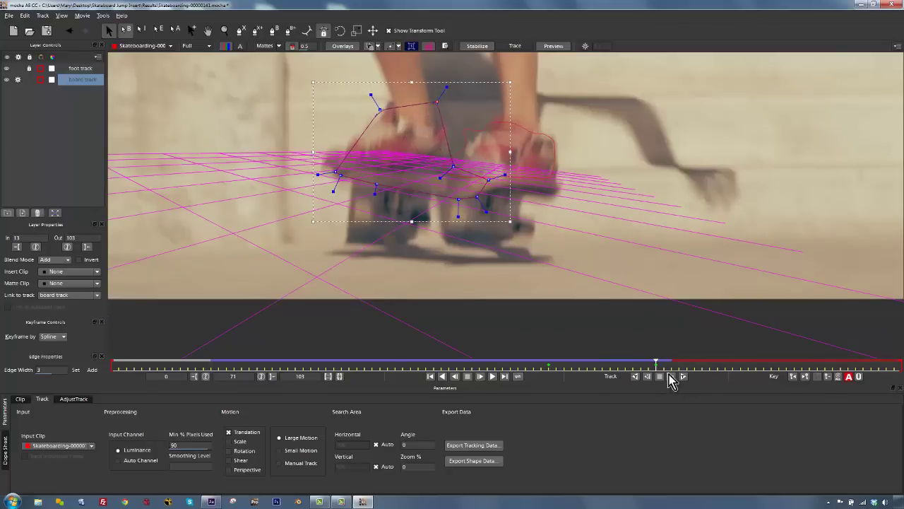
Step: Track the board forwards one frame at a time from frame 71 to frame 78 with Translation only
left_click(671, 377)
left_click(672, 376)
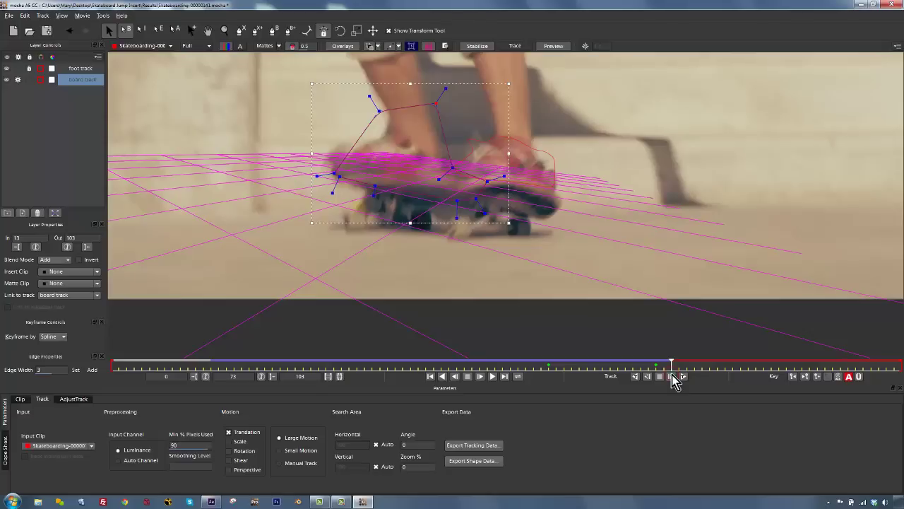
left_click(672, 377)
left_click(671, 378)
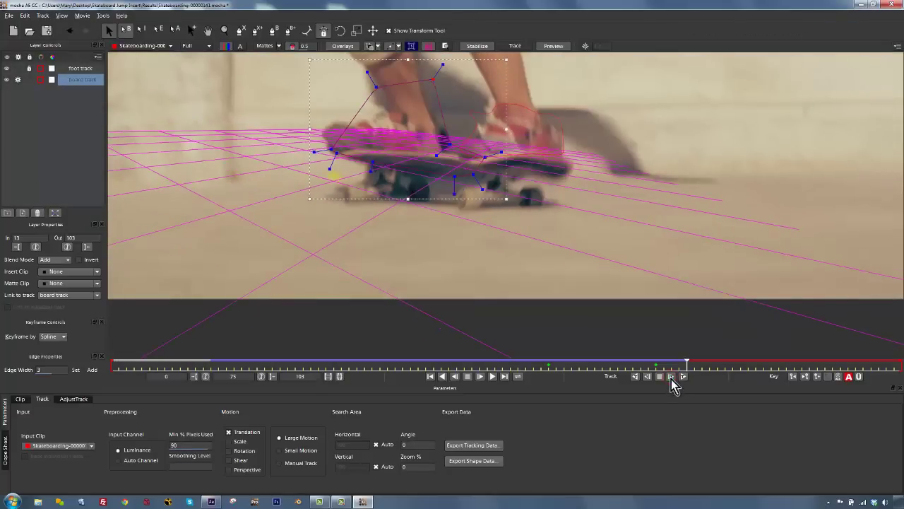
left_click(671, 378)
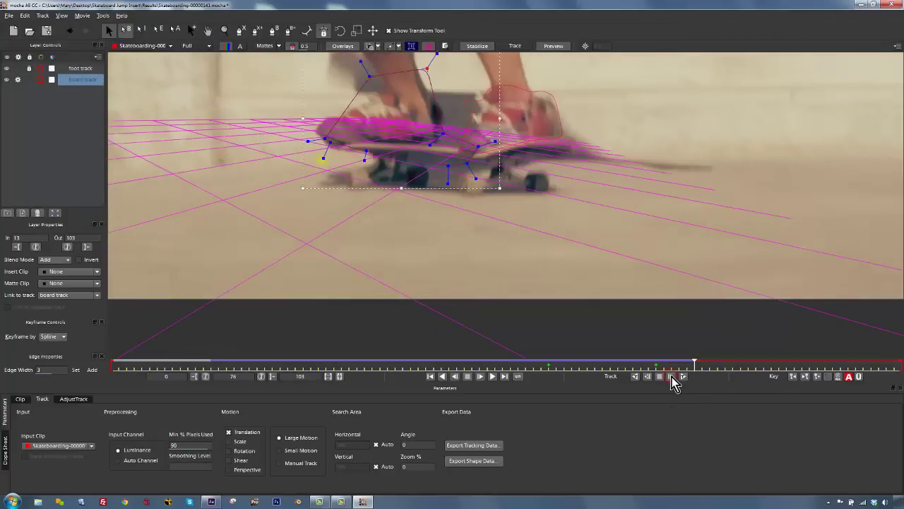
left_click(671, 378)
left_click(671, 379)
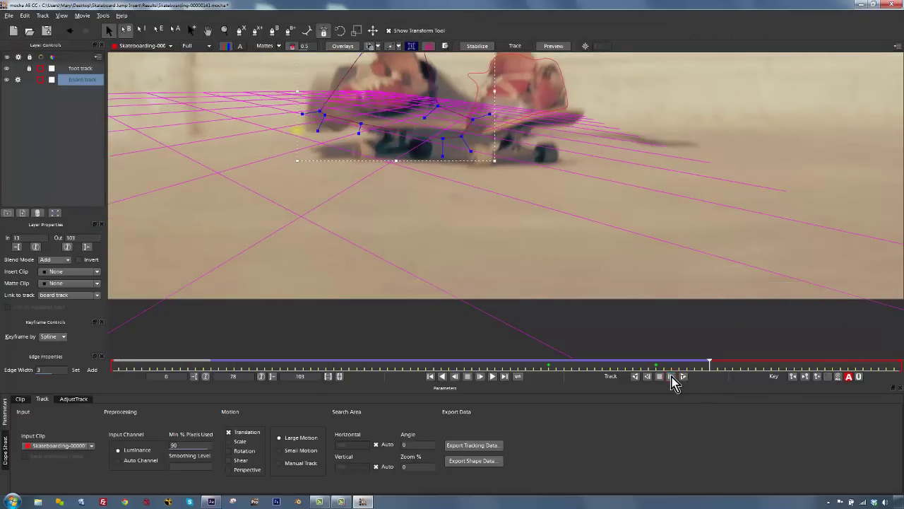
Step: Return to frame 76 and pull the two raised board spline points back down to the rear shoe
left_click_drag(707, 364, 688, 368)
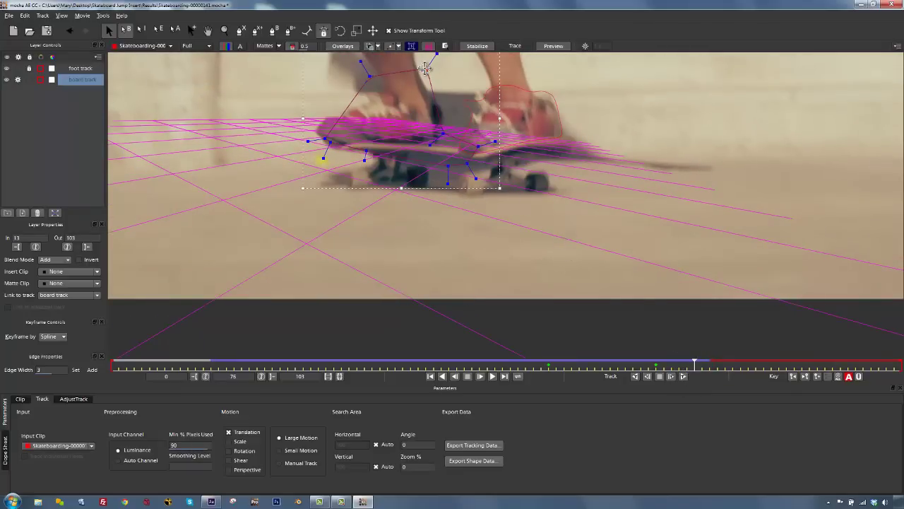
left_click_drag(425, 68, 405, 123)
left_click_drag(369, 75, 354, 128)
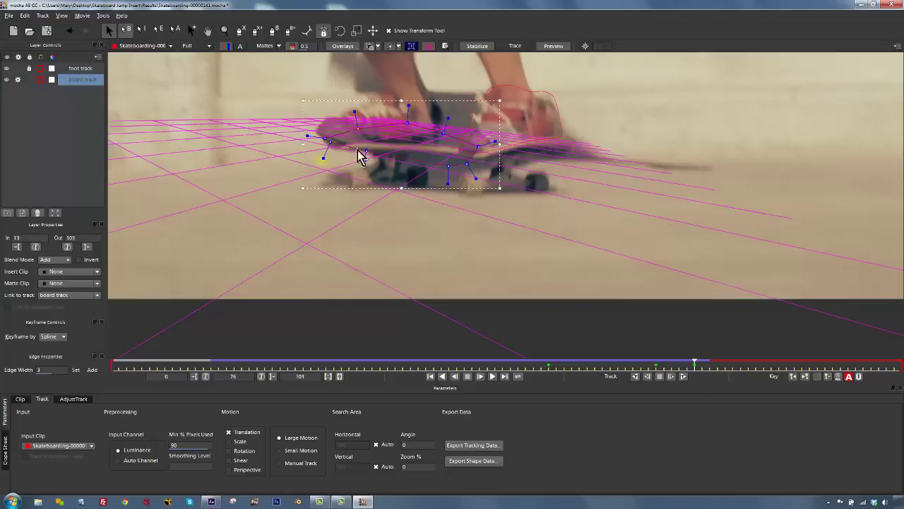
Step: Enable all motion types up to Perspective and try tracking the board from frame 76 to frame 77
left_click(229, 469)
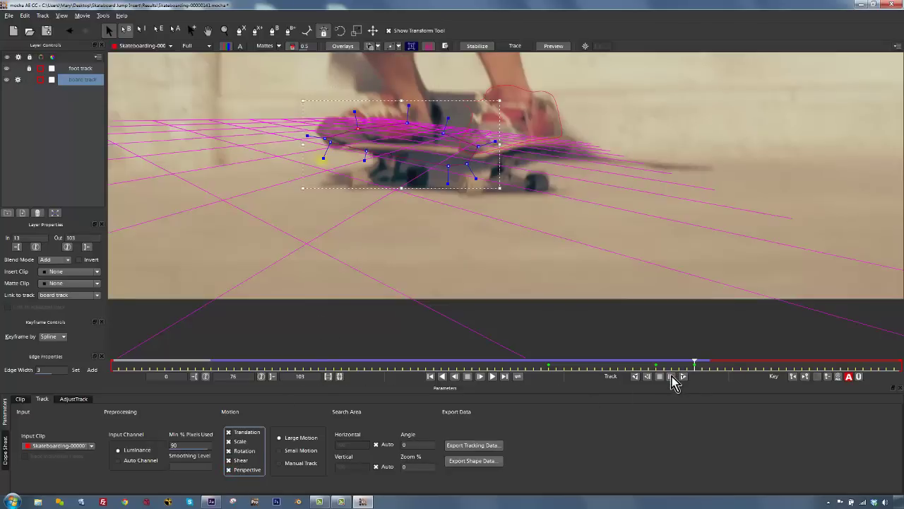
left_click(671, 377)
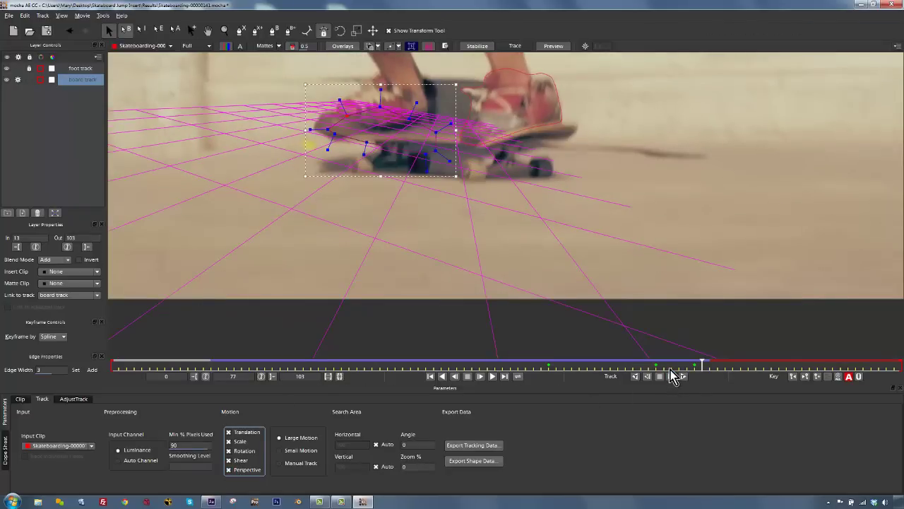
left_click_drag(696, 372, 693, 370)
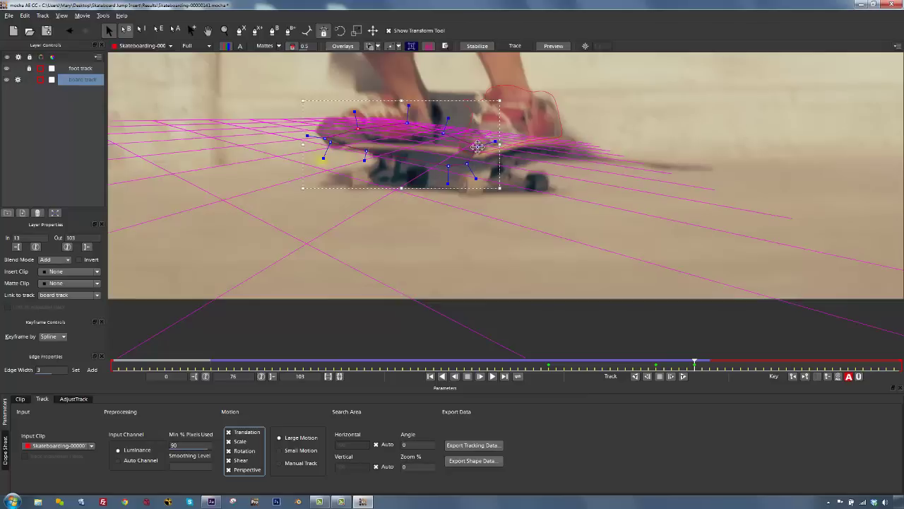
Step: Extend the board spline's front points towards the deck's front end at frame 76, and move the board track layer above the unlocked foot track
left_click_drag(477, 147, 546, 130)
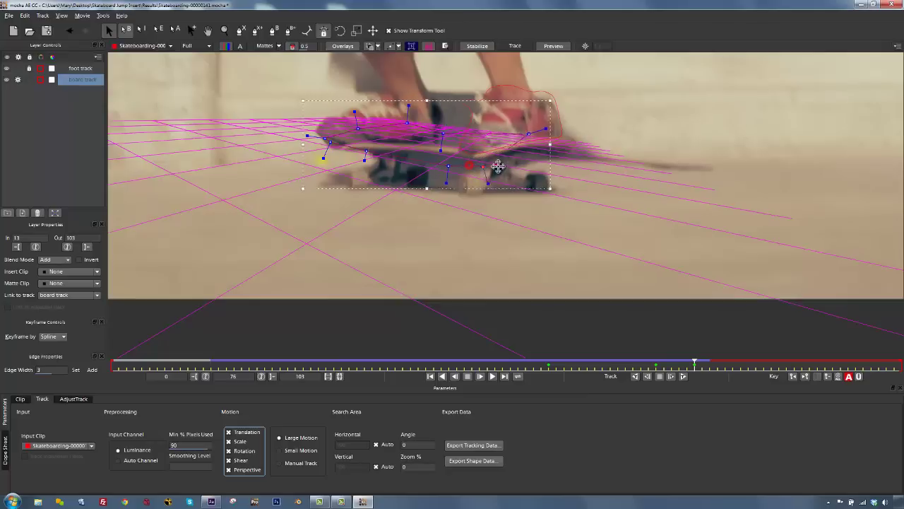
left_click_drag(498, 165, 503, 167)
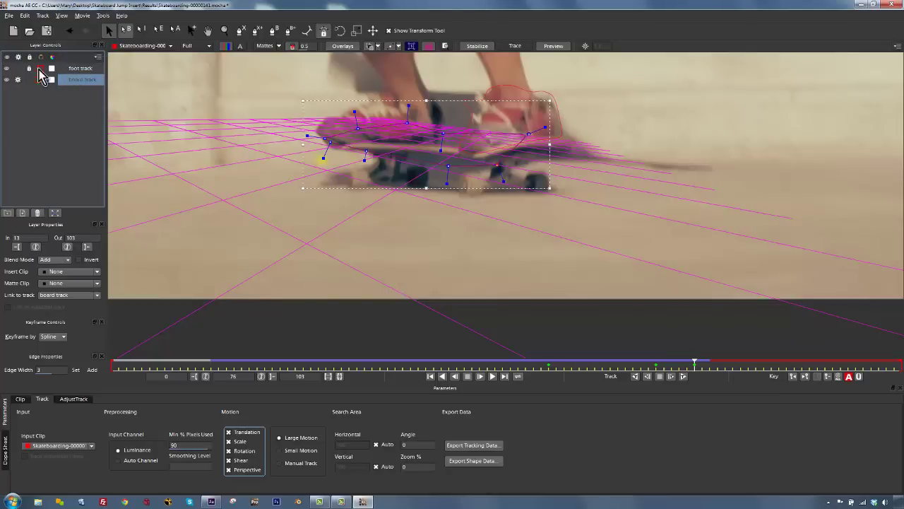
left_click(68, 70)
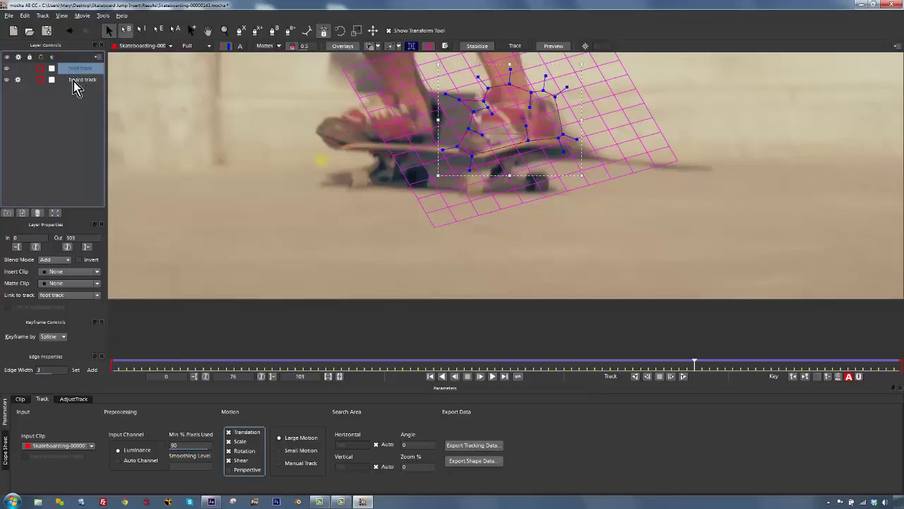
left_click_drag(73, 82, 72, 65)
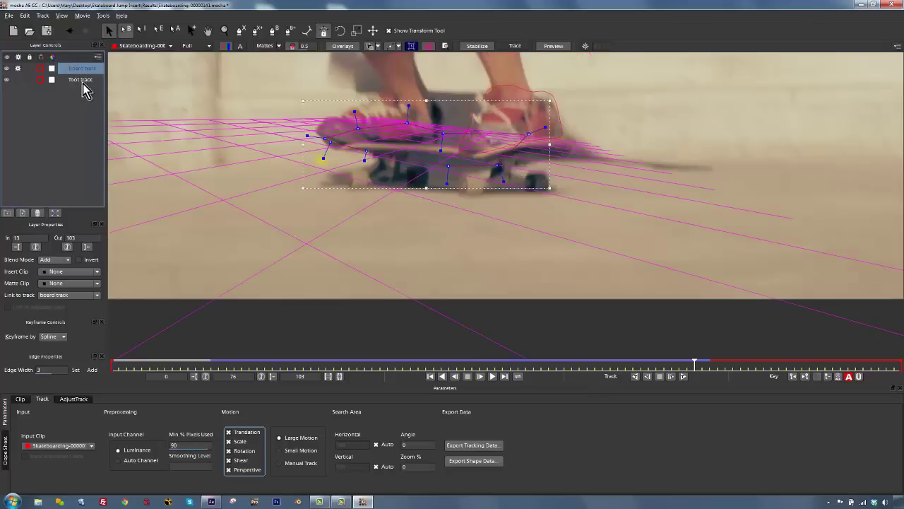
Step: Track the board forwards from frame 76 frame by frame to 82, and continue to the clip's end at frame 103
left_click(671, 377)
left_click(672, 376)
left_click(672, 377)
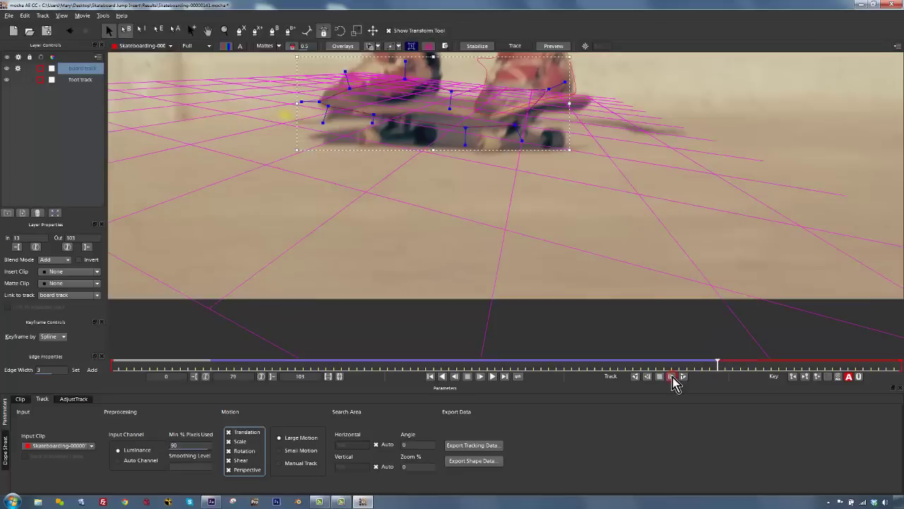
left_click(672, 377)
left_click(672, 377)
left_click(672, 377)
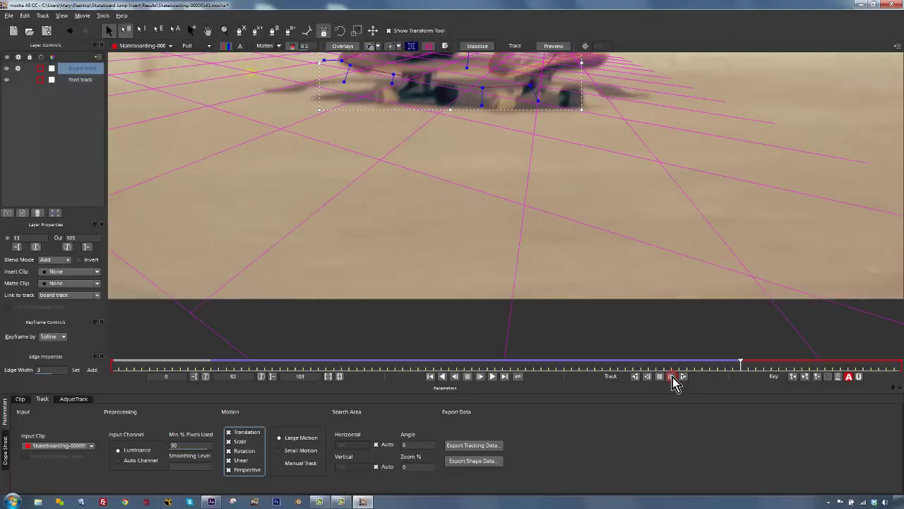
key("x")
left_click_drag(466, 125, 459, 239)
left_click(684, 375)
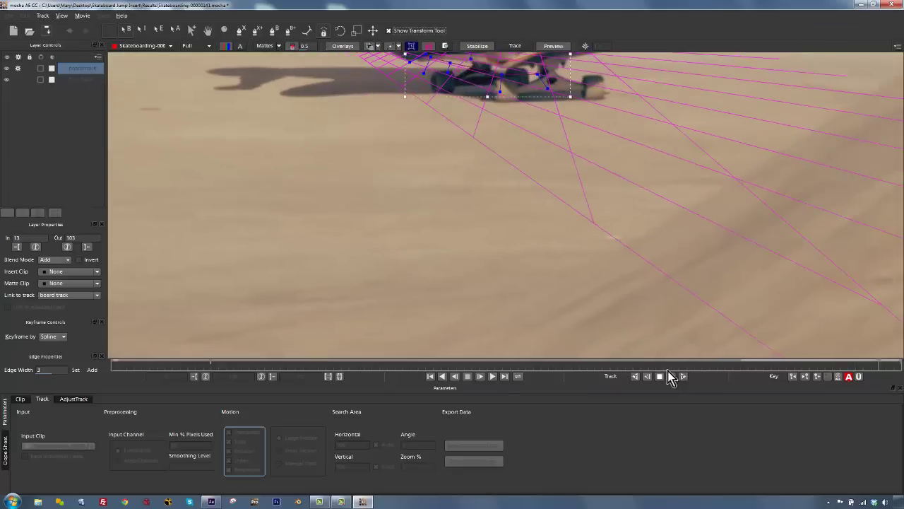
key("x")
left_click_drag(454, 133, 570, 278)
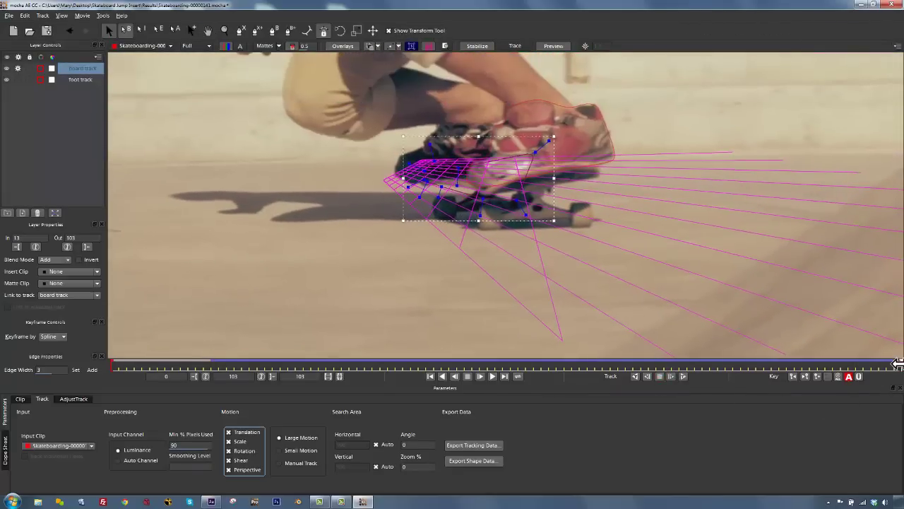
Step: Review the track back to frame 90, turn off Shear and Perspective, and retrack the board forwards from there
mouse_move(897, 362)
left_mouse_down()
mouse_move(728, 363)
mouse_move(901, 362)
left_mouse_up()
left_click_drag(901, 368, 802, 368)
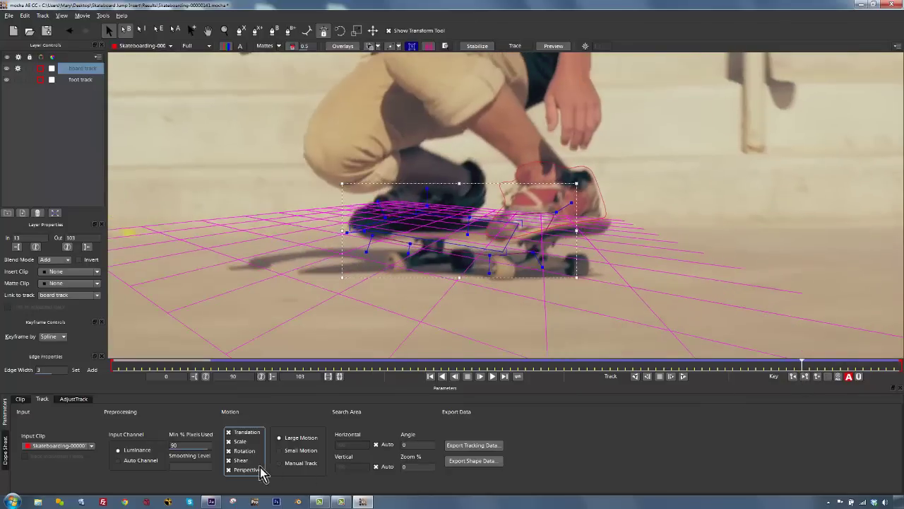
left_click(228, 469)
left_click(685, 376)
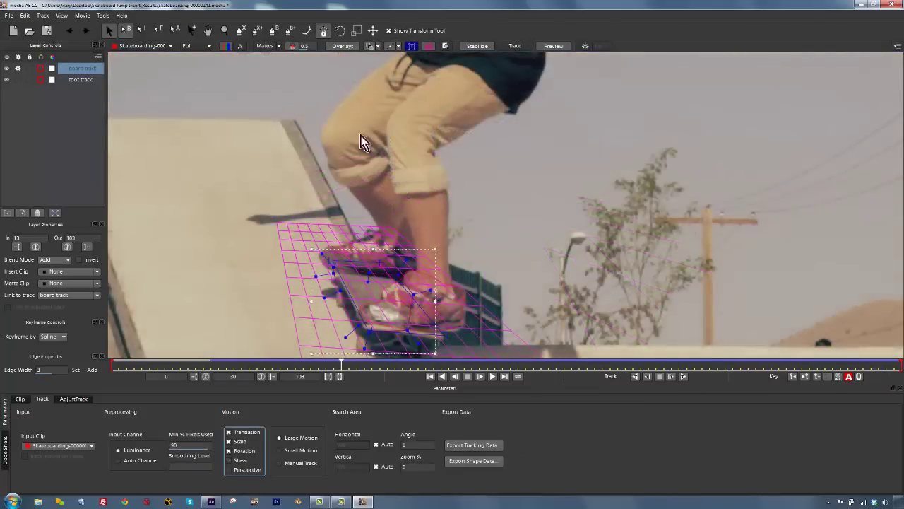
Step: Adjust the board track's surface corners to the deck at frame 30, and scrub through the clip to check the grid's fit
left_click(226, 30)
left_click_drag(394, 125, 419, 208)
left_click_drag(418, 164, 386, 171)
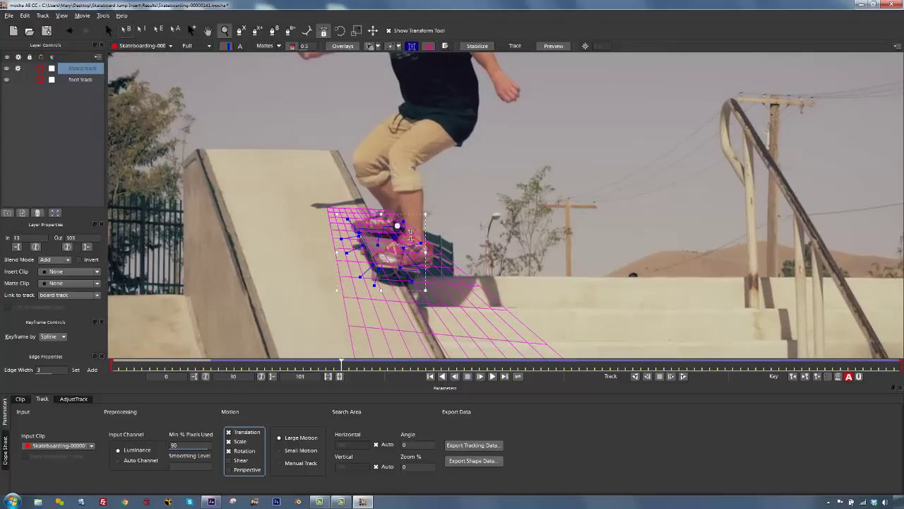
left_click(109, 31)
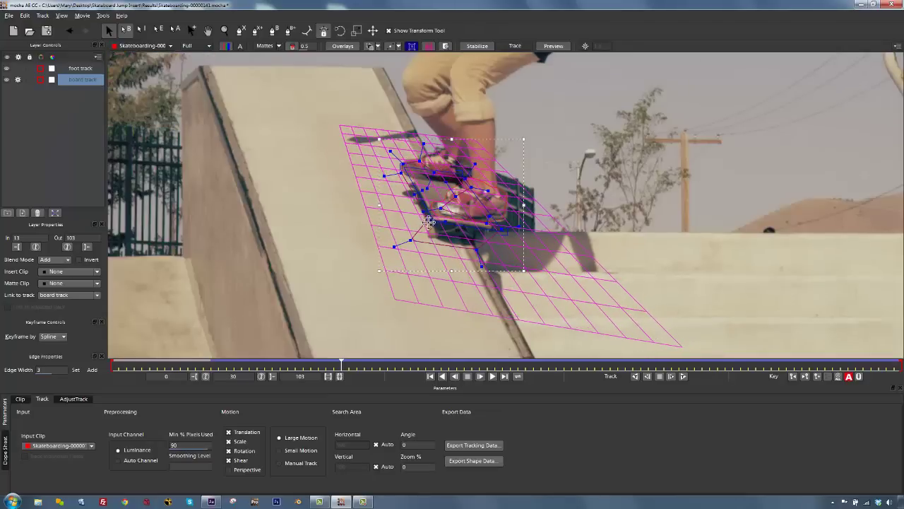
left_click(433, 233)
left_click(426, 221)
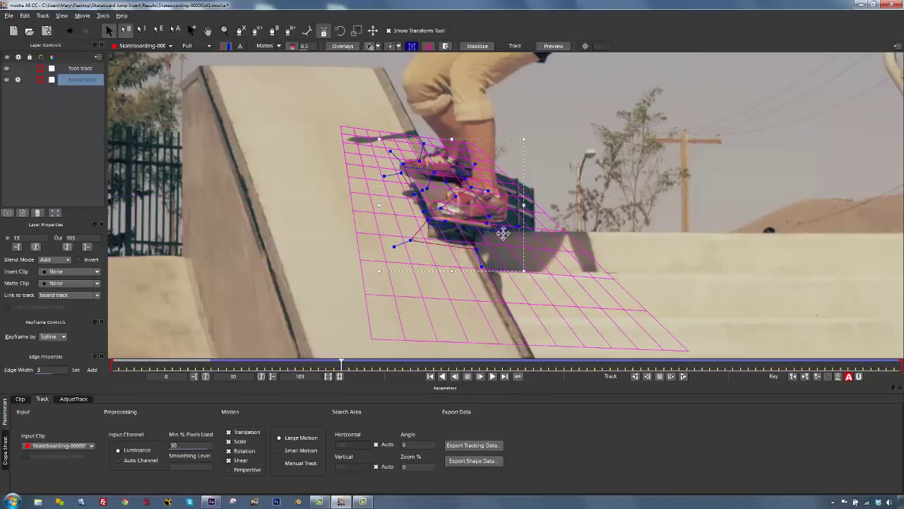
left_click(460, 175)
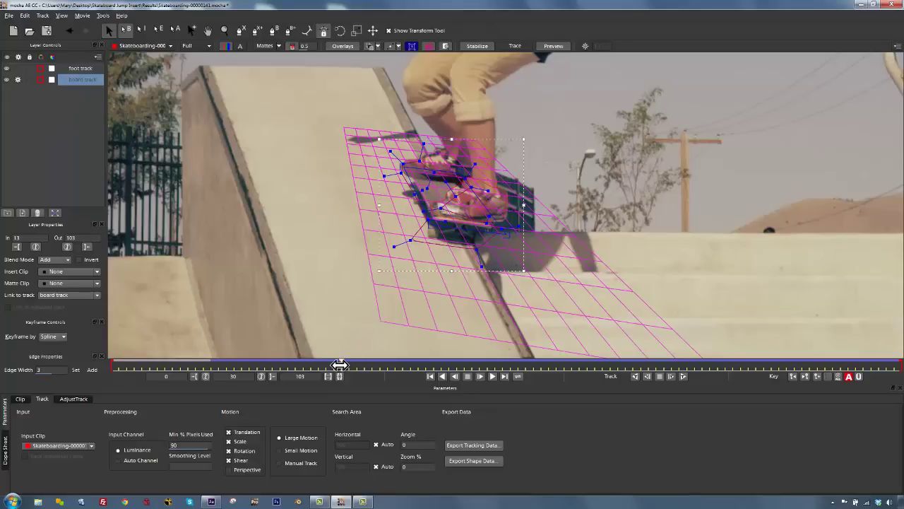
left_click_drag(339, 365, 623, 353)
left_click_drag(515, 352, 344, 345)
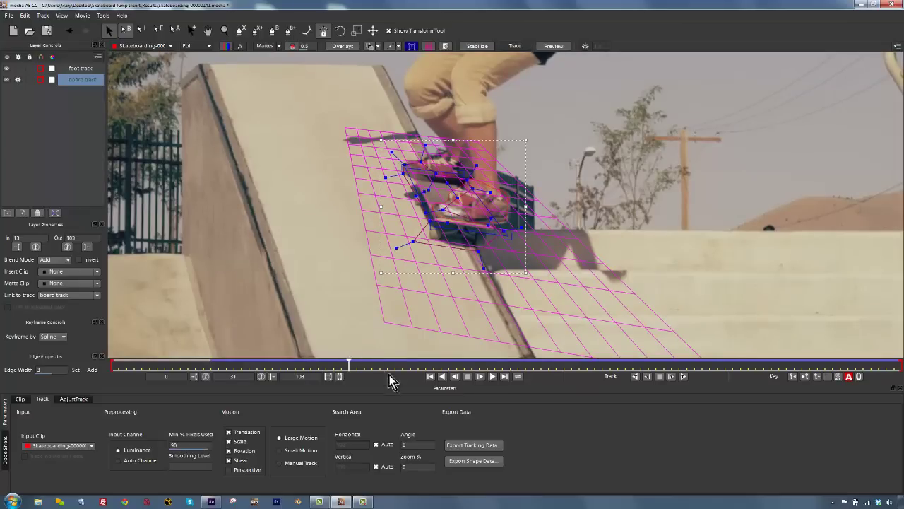
Step: Copy the board track's tracking data to the clipboard in the After Effects Transform Data format
left_click(483, 447)
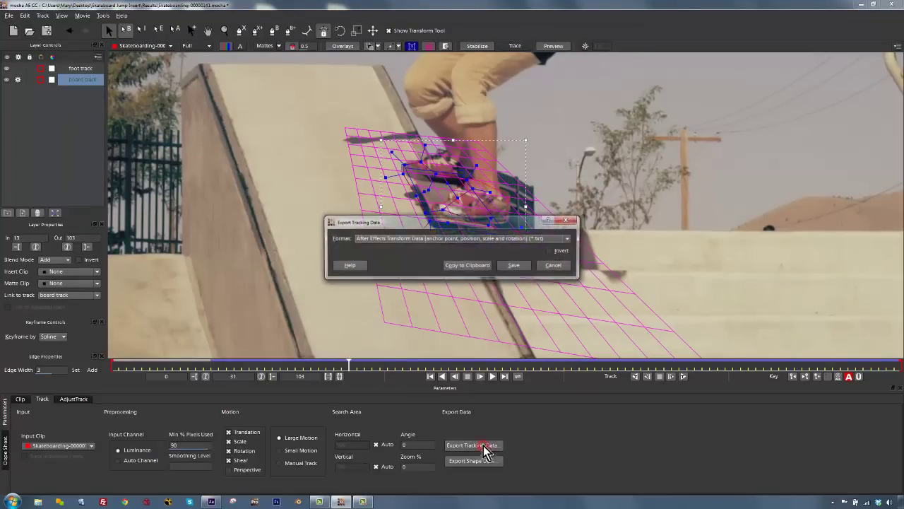
left_click(431, 242)
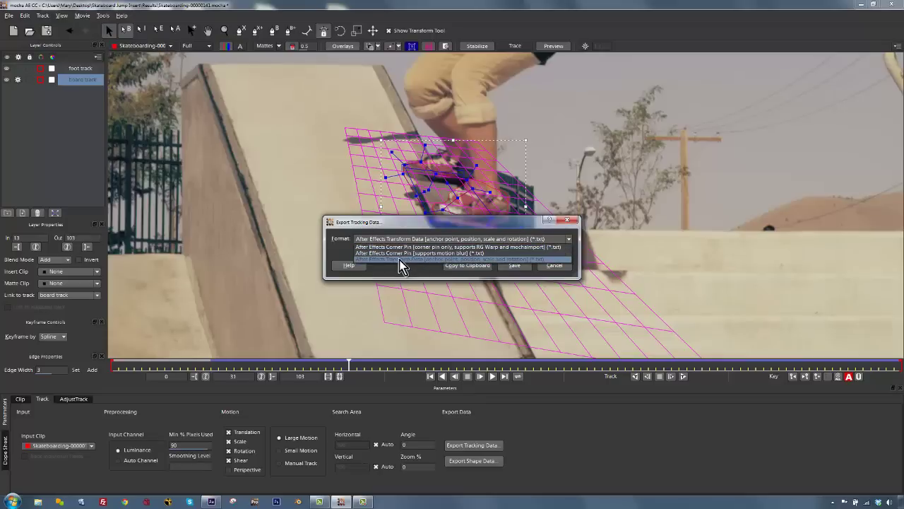
left_click(455, 266)
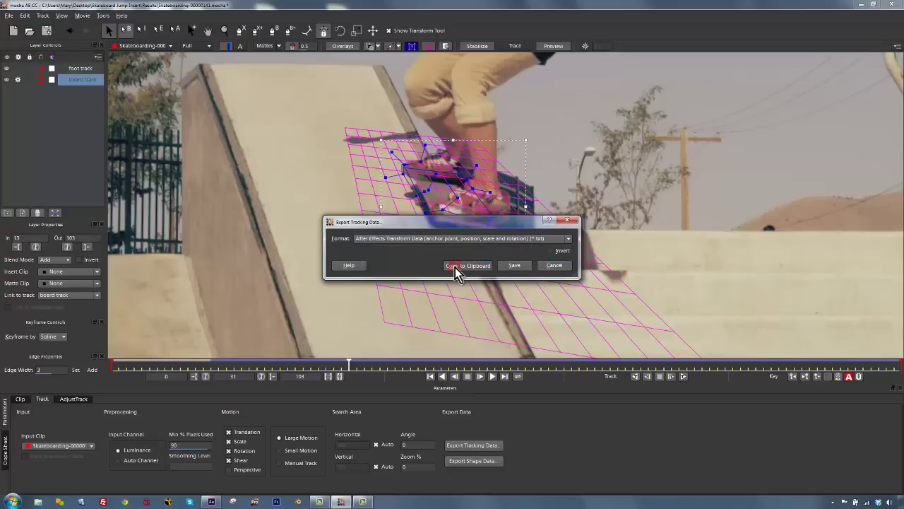
left_click(406, 242)
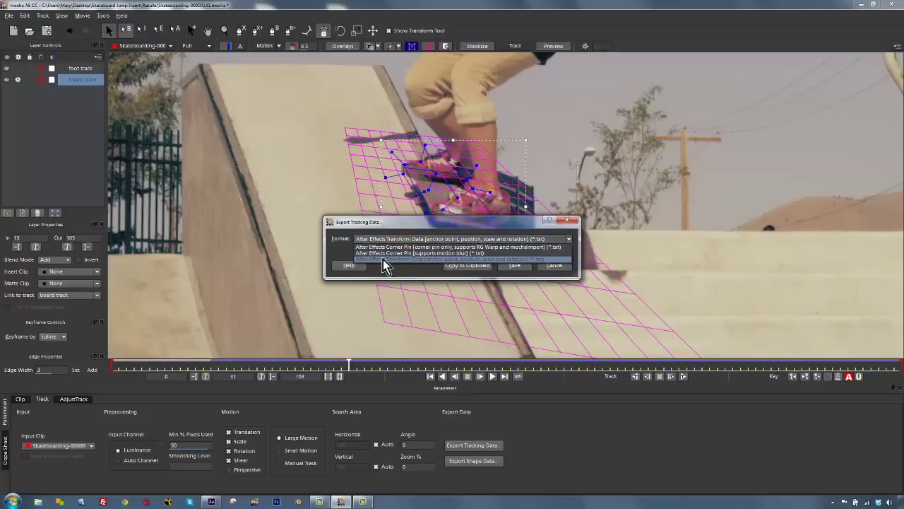
left_click(393, 260)
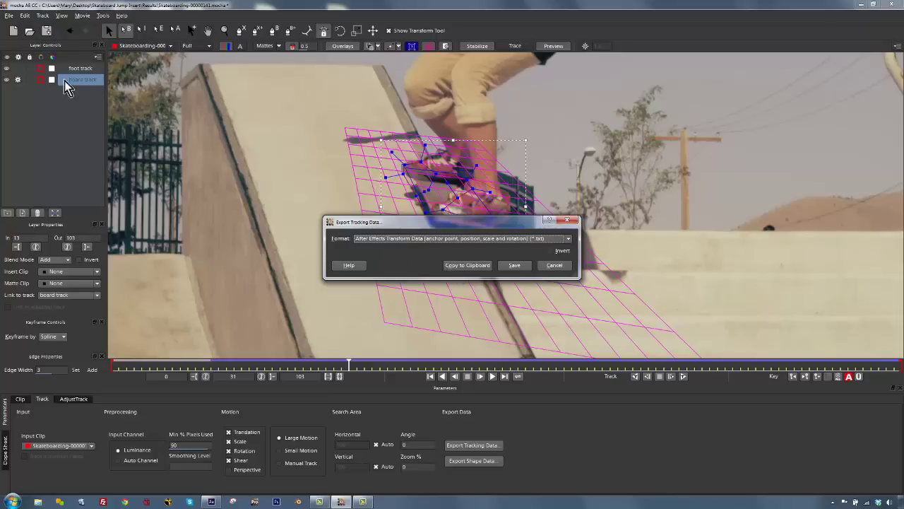
left_click(466, 266)
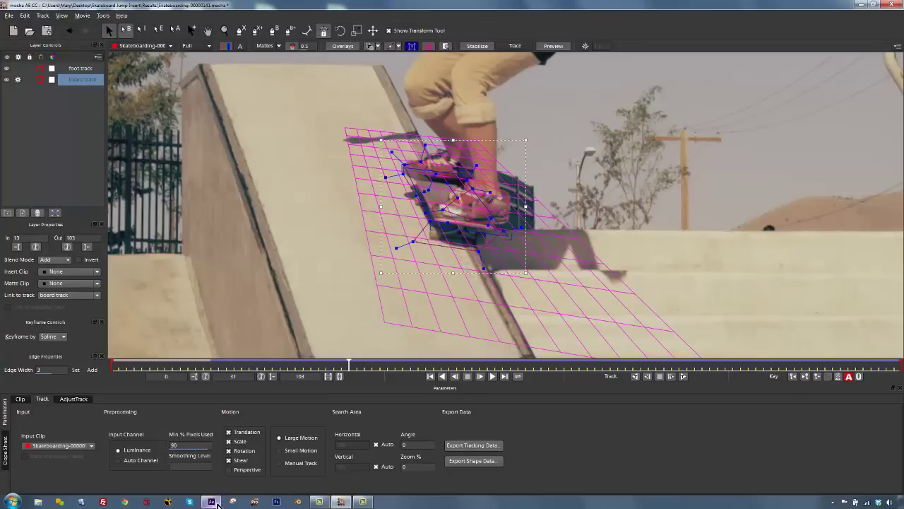
Step: Switch to After Effects, create a null object in the skateboarding composition, and paste the transform tracking data onto it
left_click(211, 502)
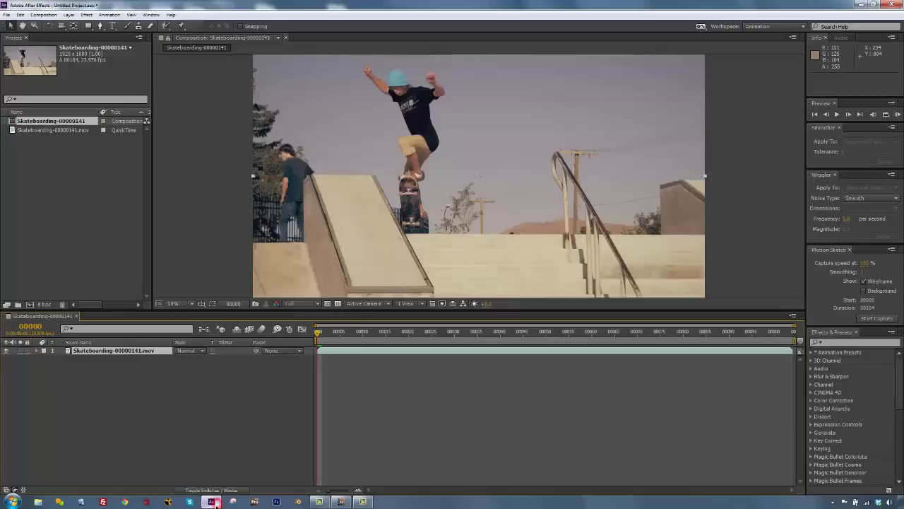
left_click(69, 14)
left_click(80, 26)
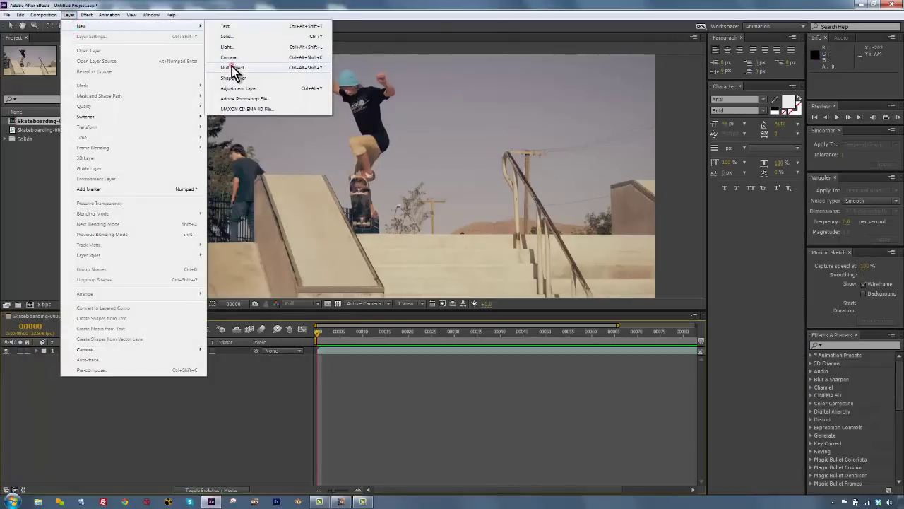
left_click(232, 67)
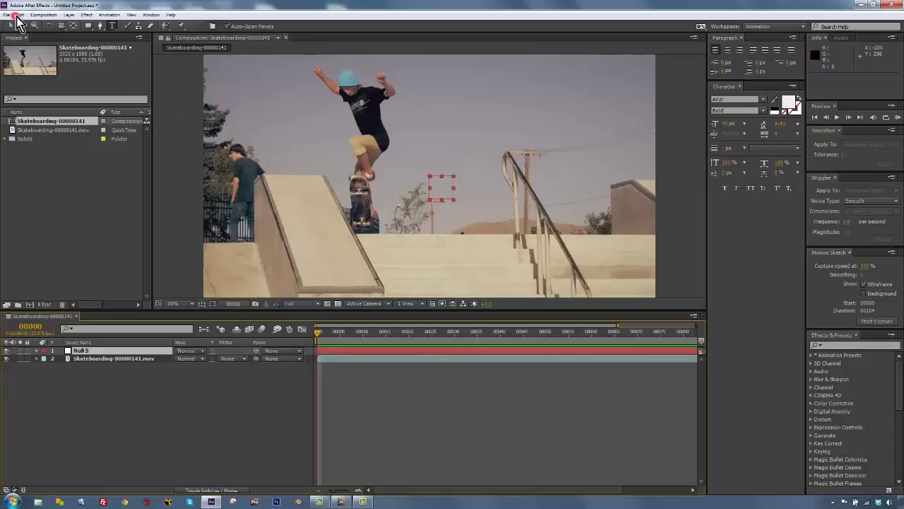
left_click(20, 14)
left_click(44, 92)
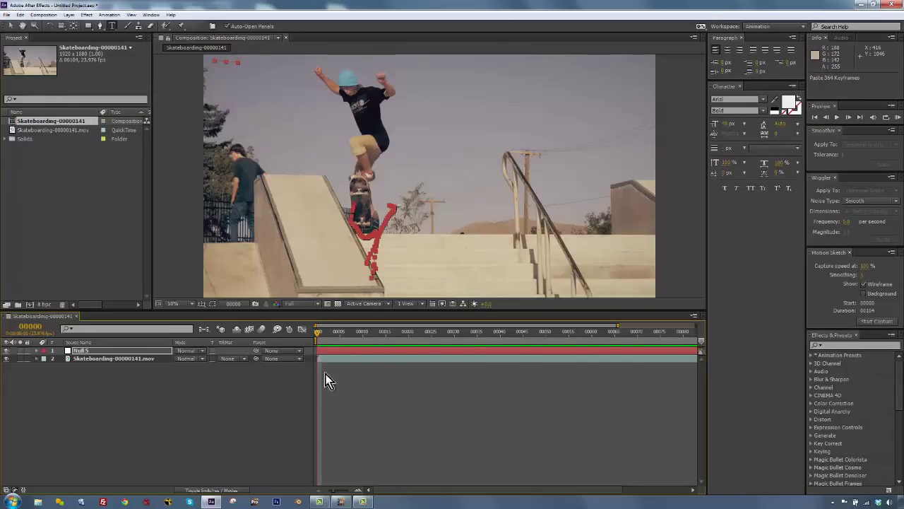
Step: Scrub to frame 28 to check the null's motion path, delete the null layer, and return to frame 0
left_click_drag(321, 336, 445, 332)
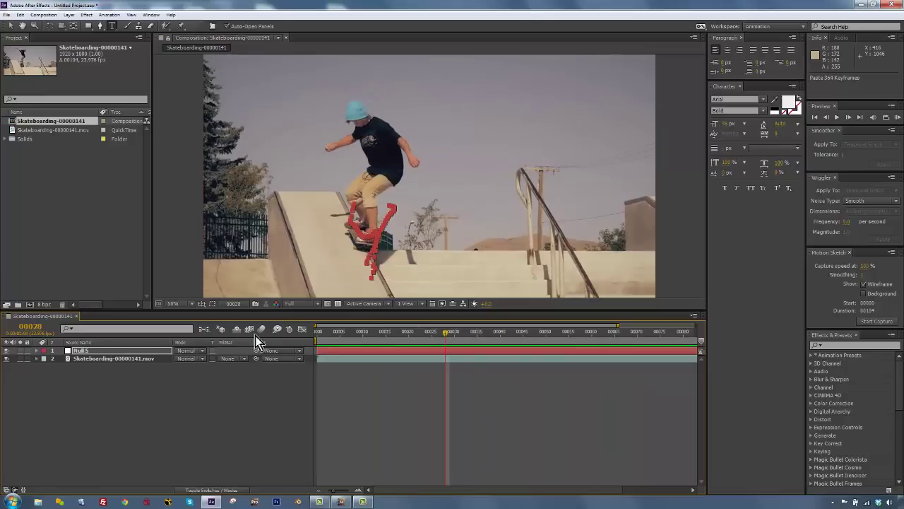
left_click(83, 351)
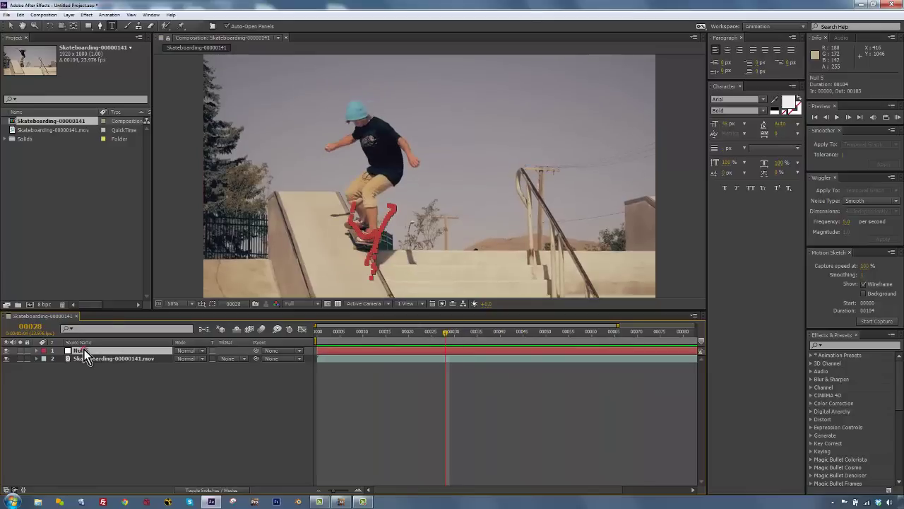
key("Delete")
left_click_drag(359, 332, 297, 334)
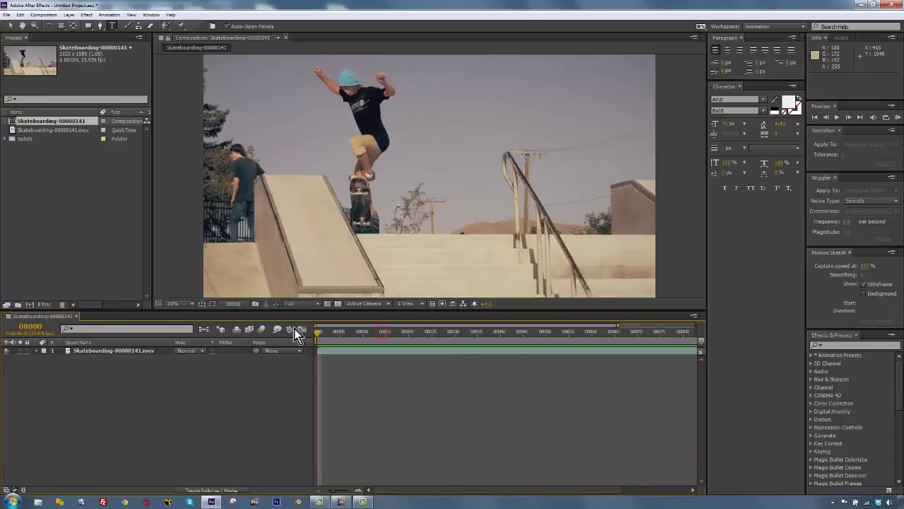
Step: Switch back to mocha AE and copy the board track's data to the clipboard as After Effects Corner Pin [supports motion blur]
left_click(341, 501)
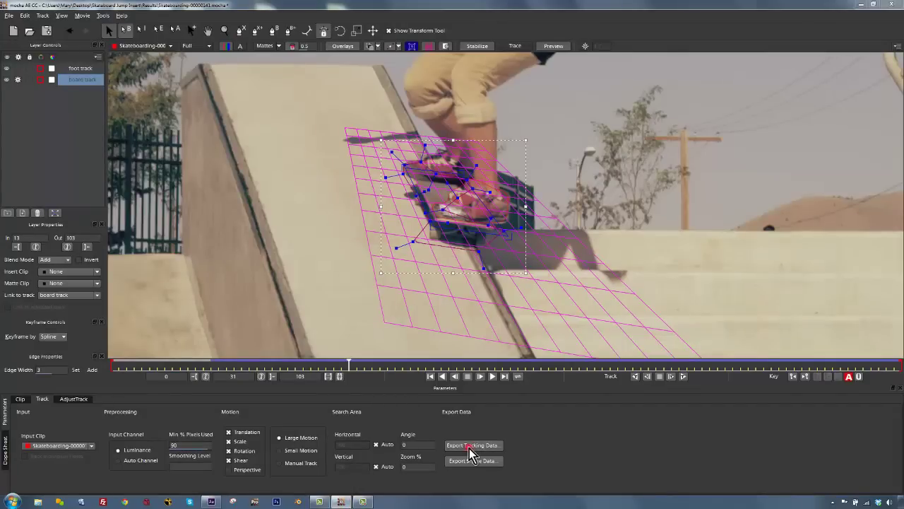
left_click(469, 445)
left_click(433, 240)
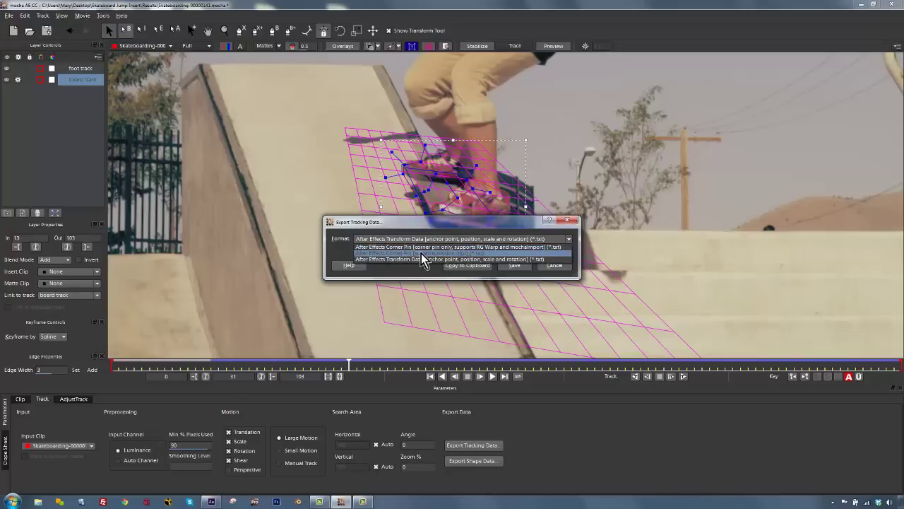
left_click(452, 254)
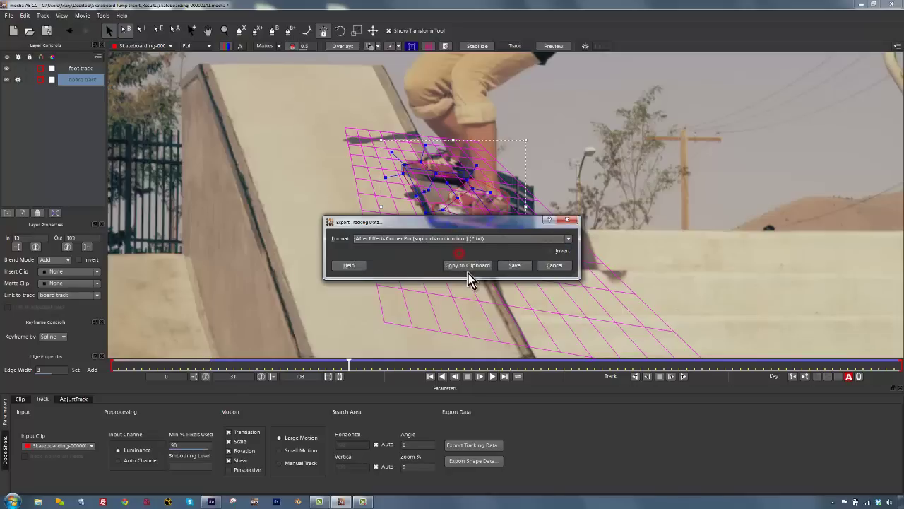
left_click(467, 267)
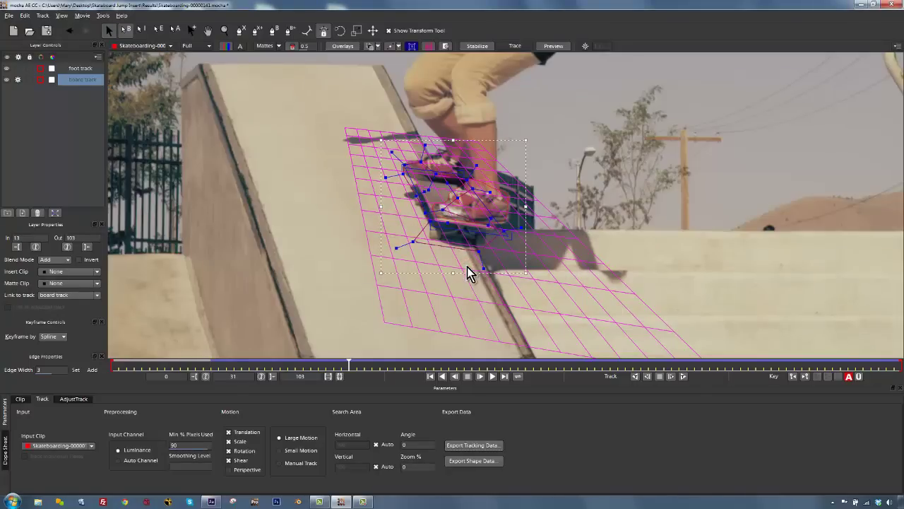
Step: View the mooncaller copy.png artwork and its transparent background in Photoshop, and return to After Effects
left_click(210, 501)
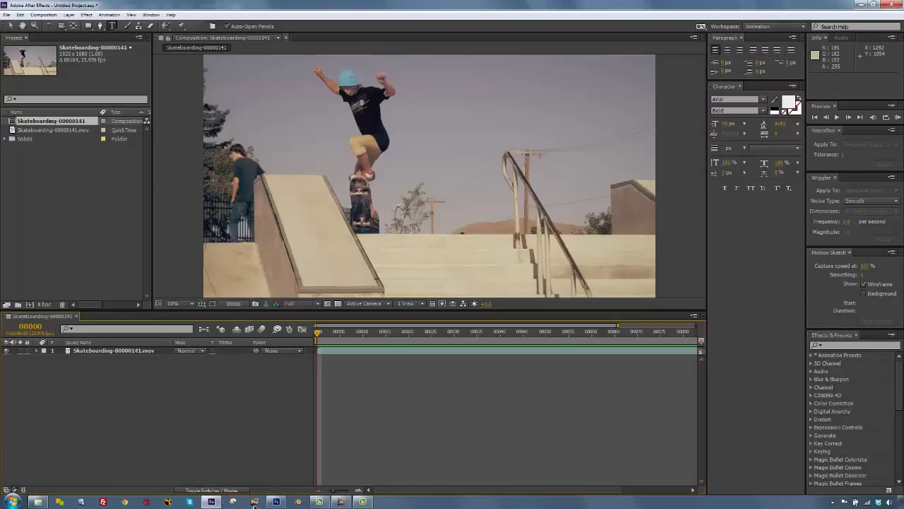
left_click(276, 503)
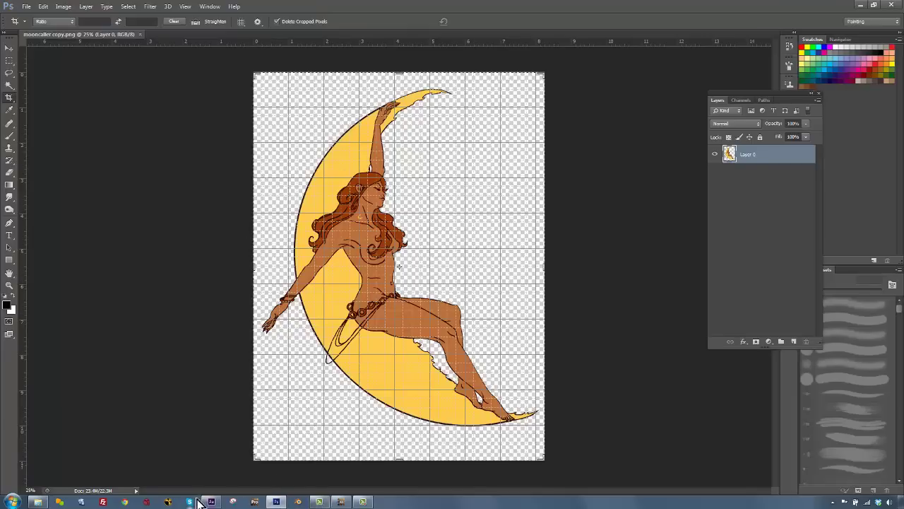
left_click(212, 444)
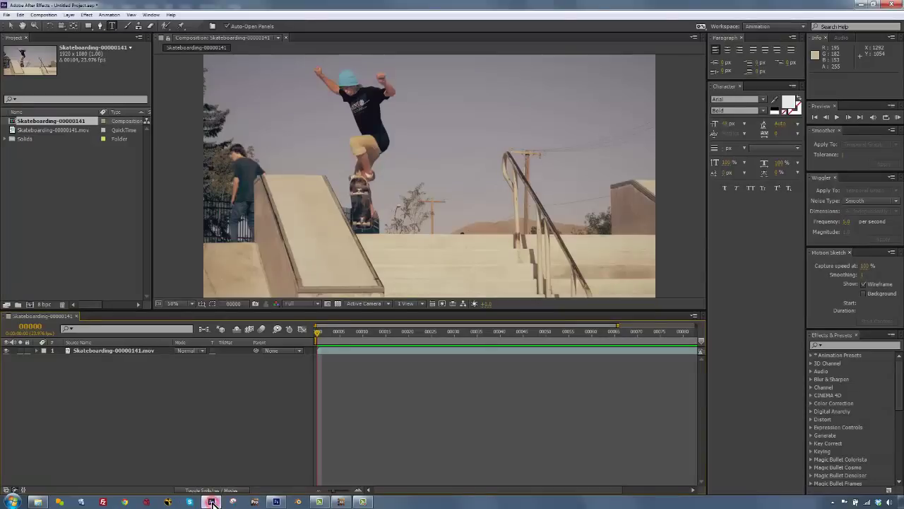
Step: Import mooncaller copy.png from the Skateboard Jump Insert folder as footage and place it above the skateboarding clip in the composition
right_click(63, 180)
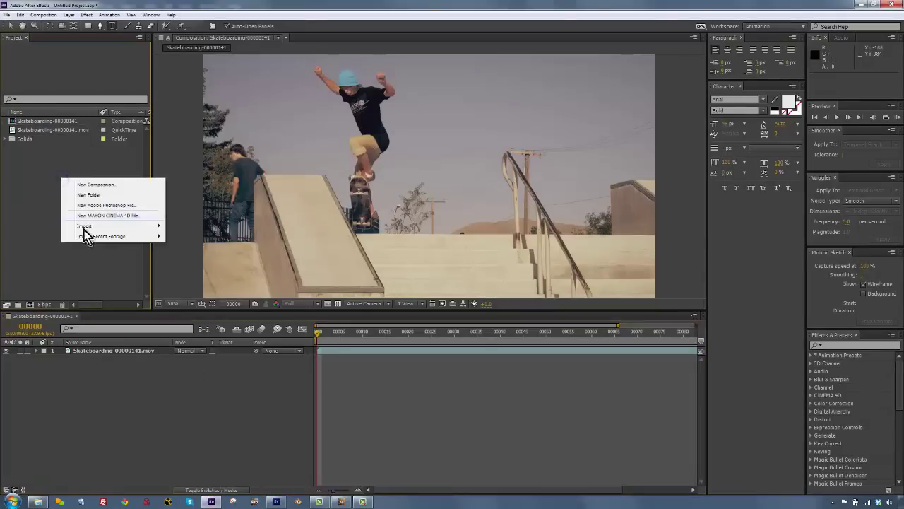
mouse_move(86, 232)
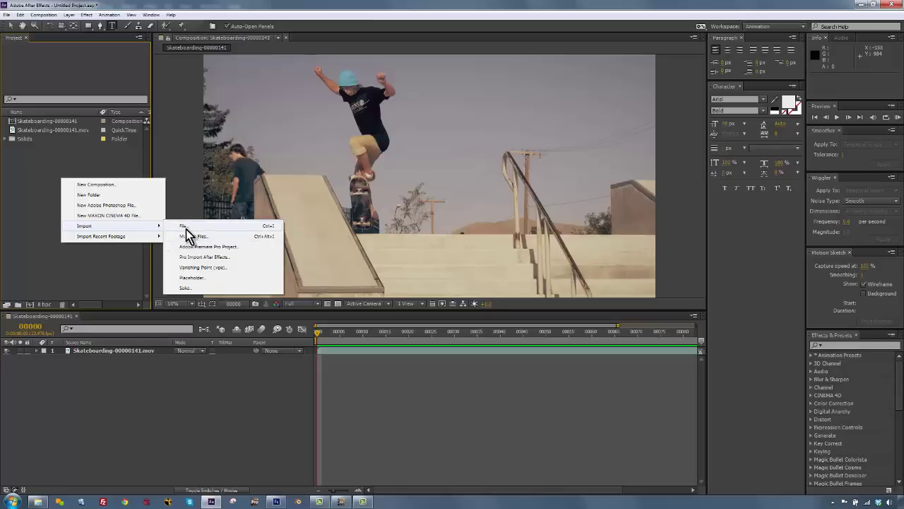
left_click(185, 226)
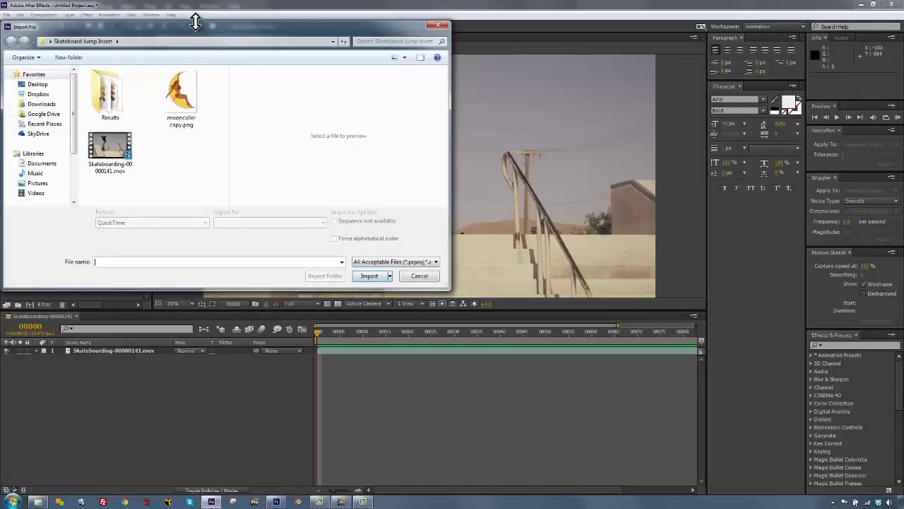
left_click_drag(197, 31, 372, 95)
left_click(358, 159)
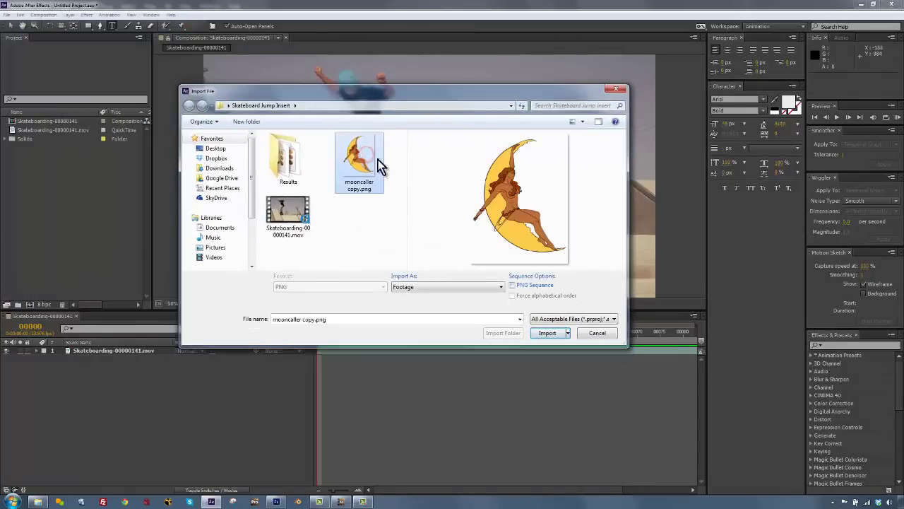
left_click(547, 333)
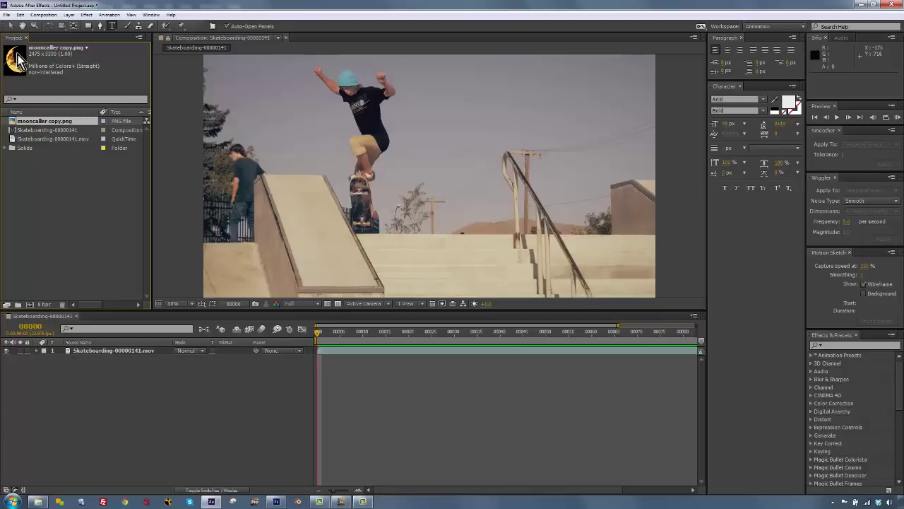
left_click_drag(47, 123, 130, 349)
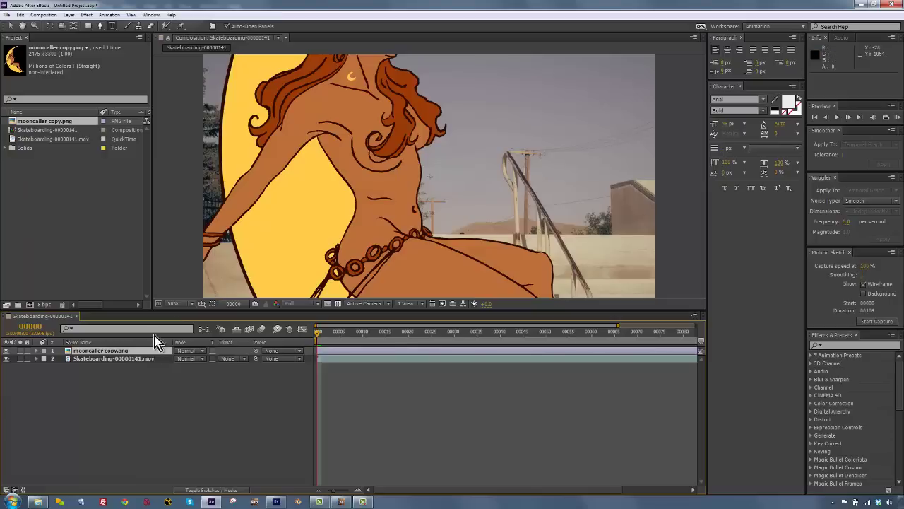
Step: Pre-compose the mooncaller copy.png layer as "skate insert", moving all attributes into the new composition
right_click(113, 352)
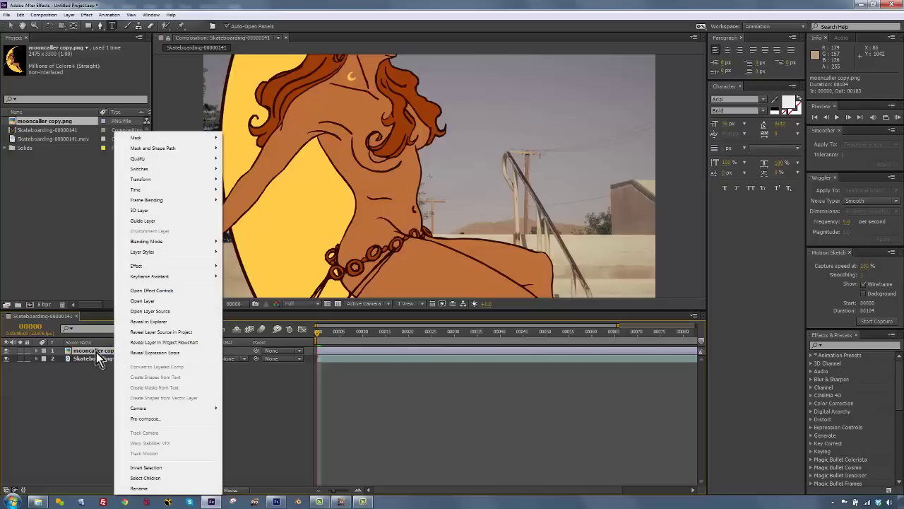
left_click(96, 351)
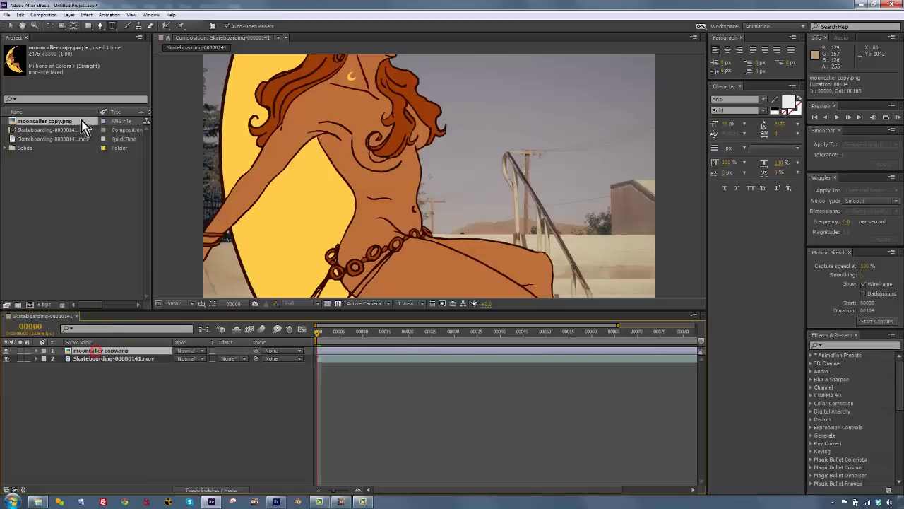
left_click(69, 14)
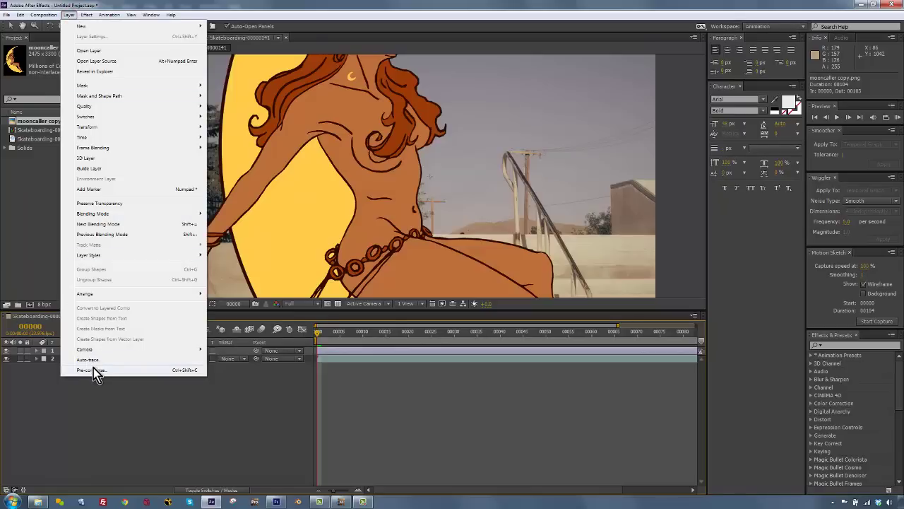
left_click(196, 370)
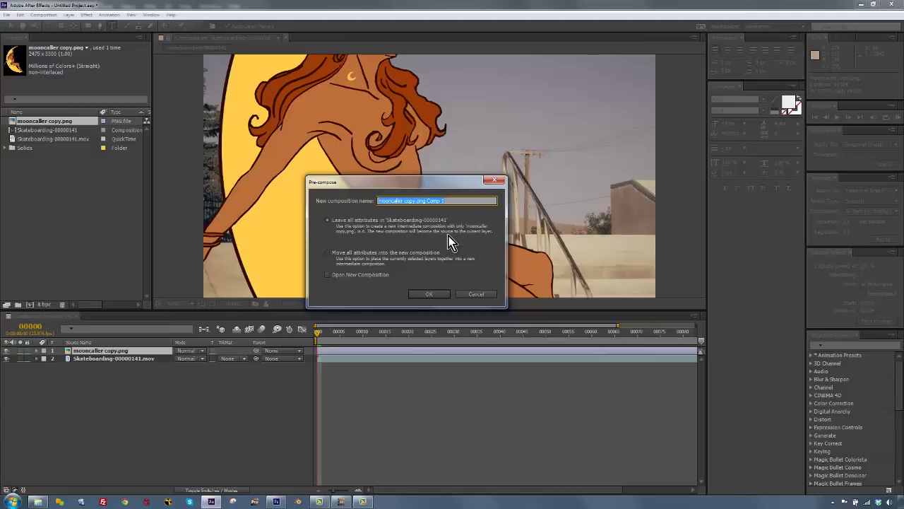
type("skate inset")
left_click(332, 256)
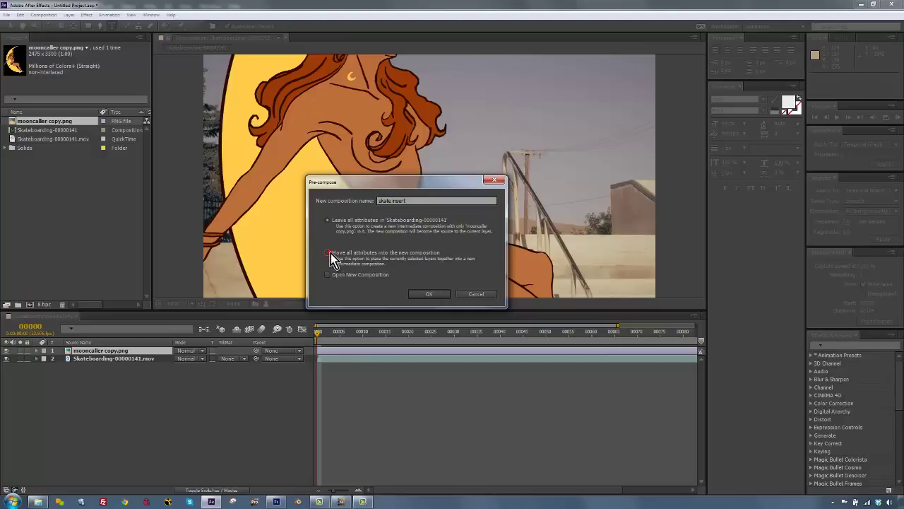
left_click(429, 293)
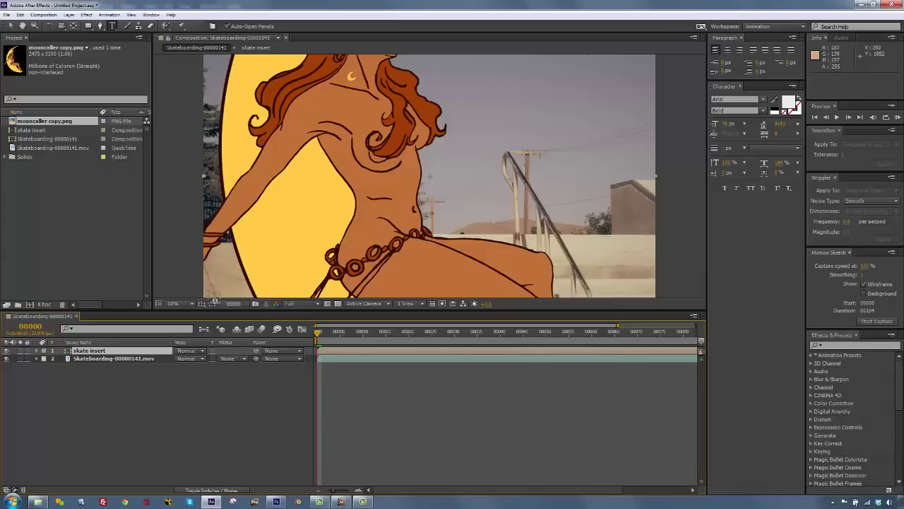
Step: Open the skate insert composition, fit the mooncaller copy.png layer to the comp size, and return to the Skateboarding-00000141 composition
double_click(97, 351)
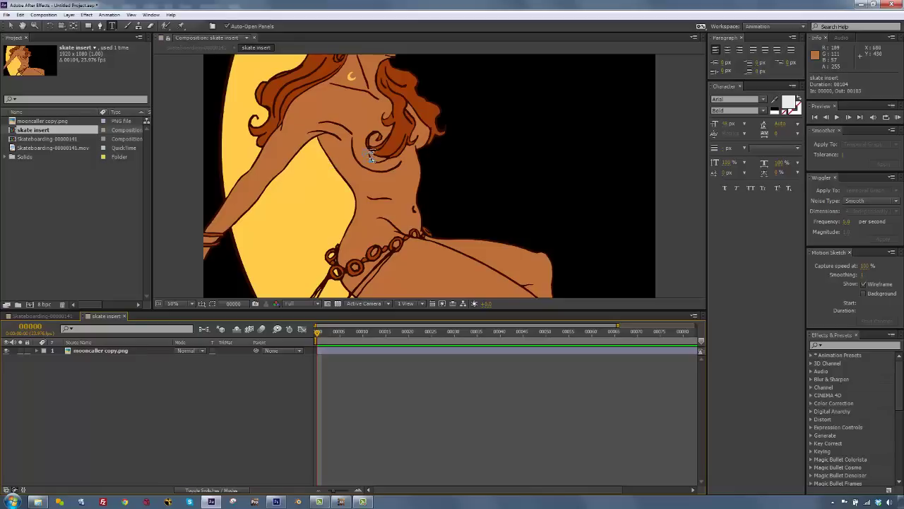
left_click(118, 373)
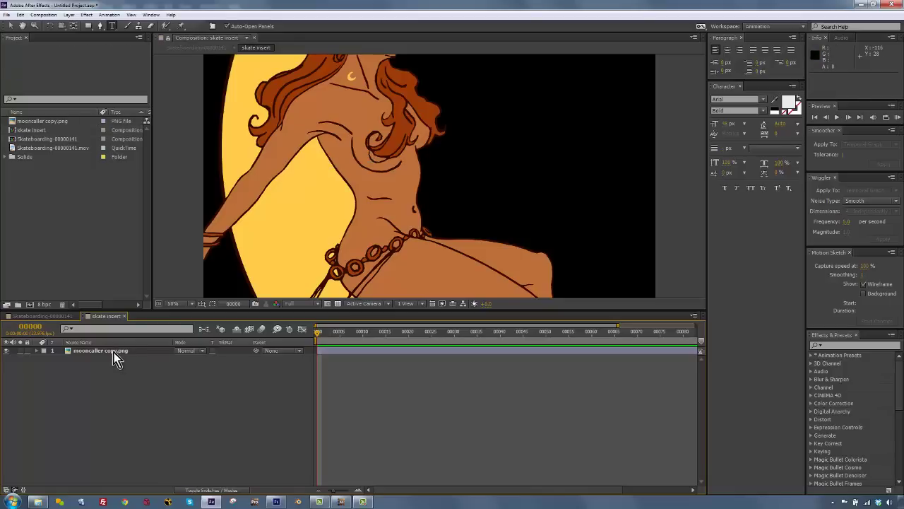
left_click(115, 352)
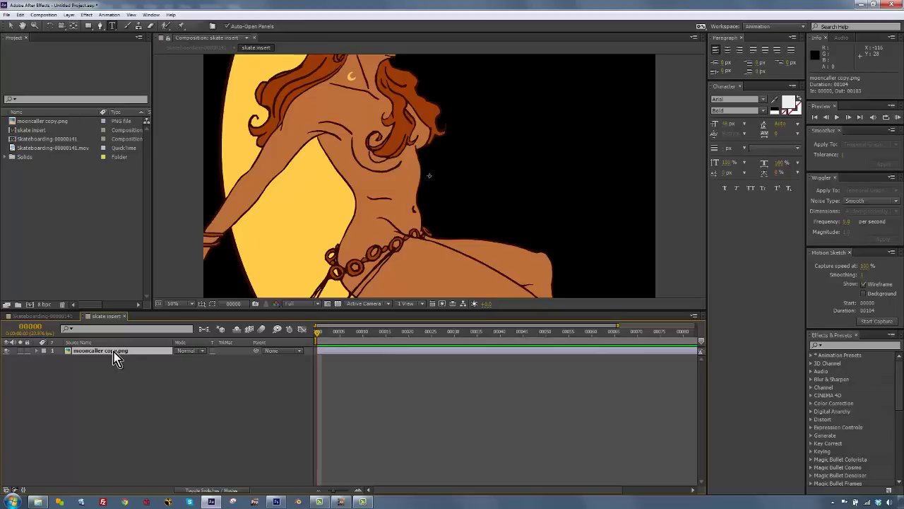
left_click(69, 16)
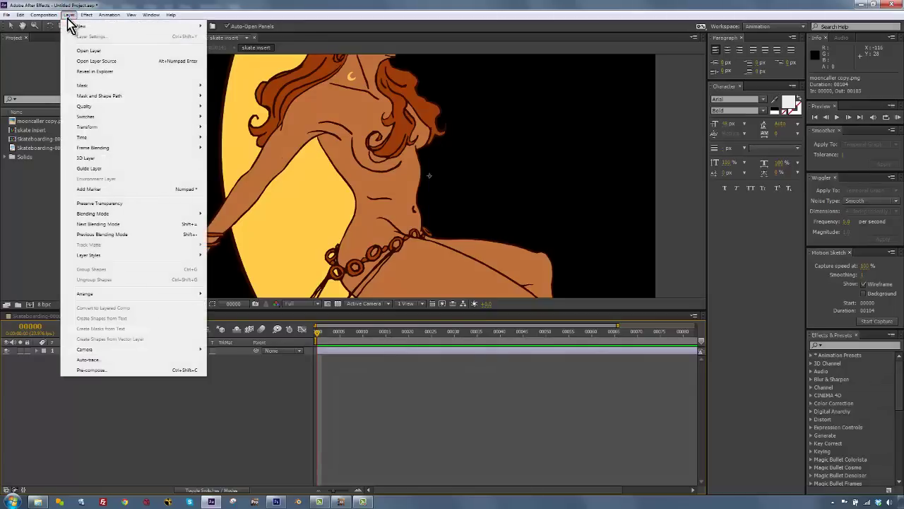
left_click(93, 127)
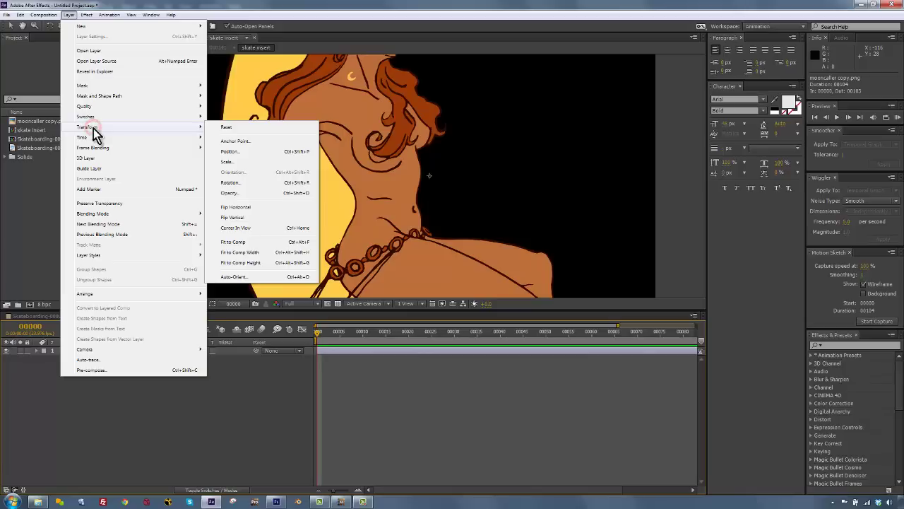
left_click(255, 242)
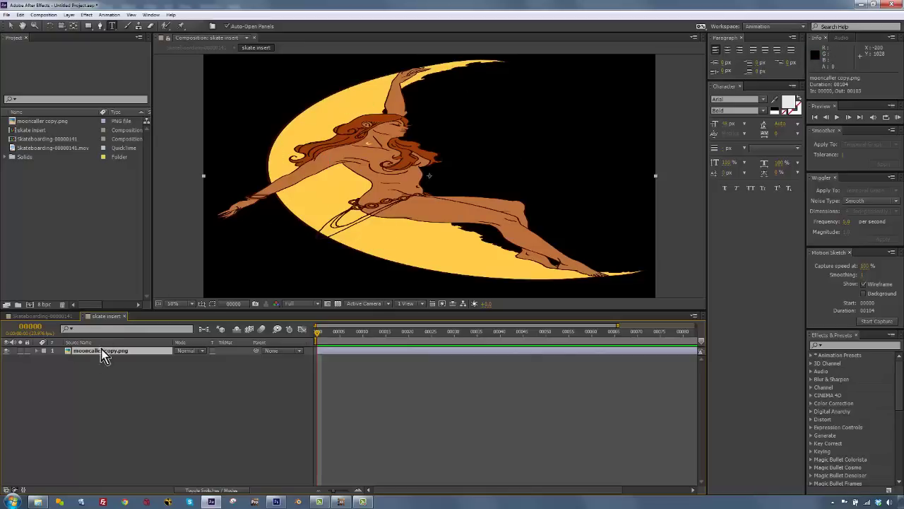
left_click(64, 316)
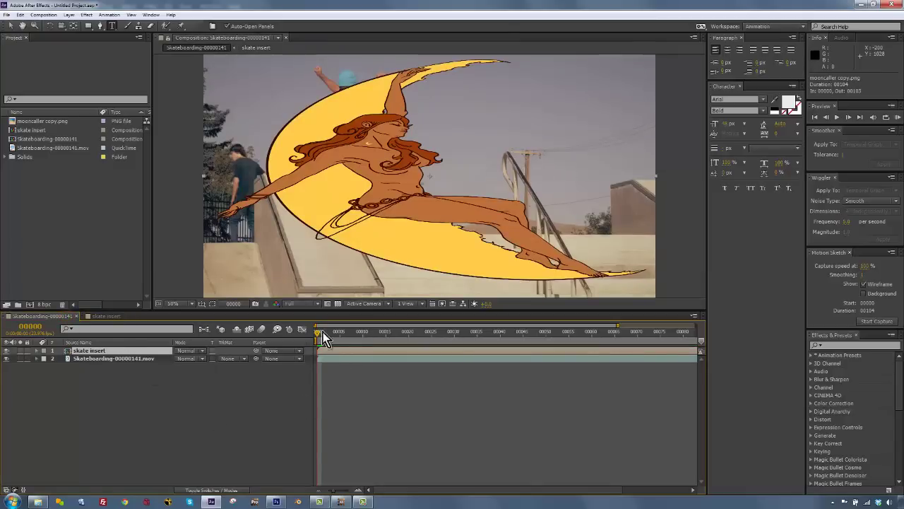
Step: Switch to mocha AE and copy the board track's data to the clipboard as After Effects Corner Pin [supports motion blur]
left_click(341, 502)
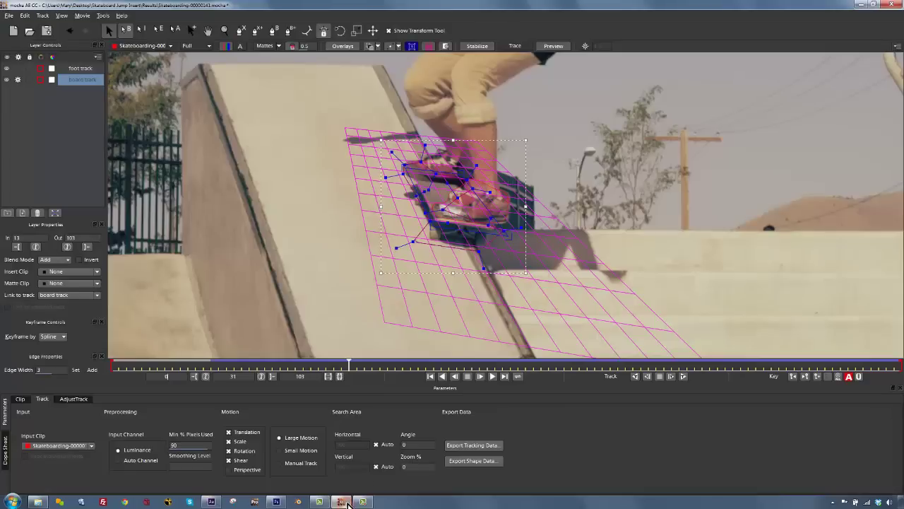
left_click(484, 446)
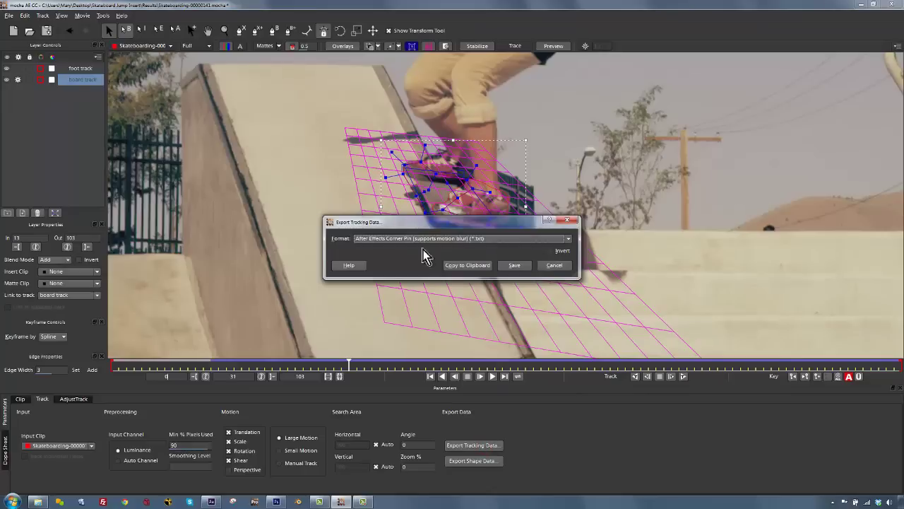
left_click(467, 267)
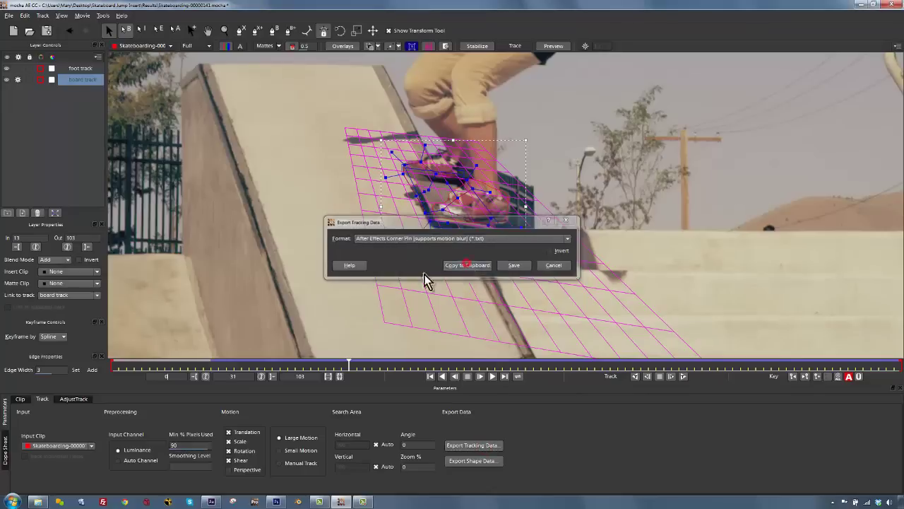
Step: Return to After Effects and paste the tracking data onto the skate insert layer from frame 0
left_click(212, 501)
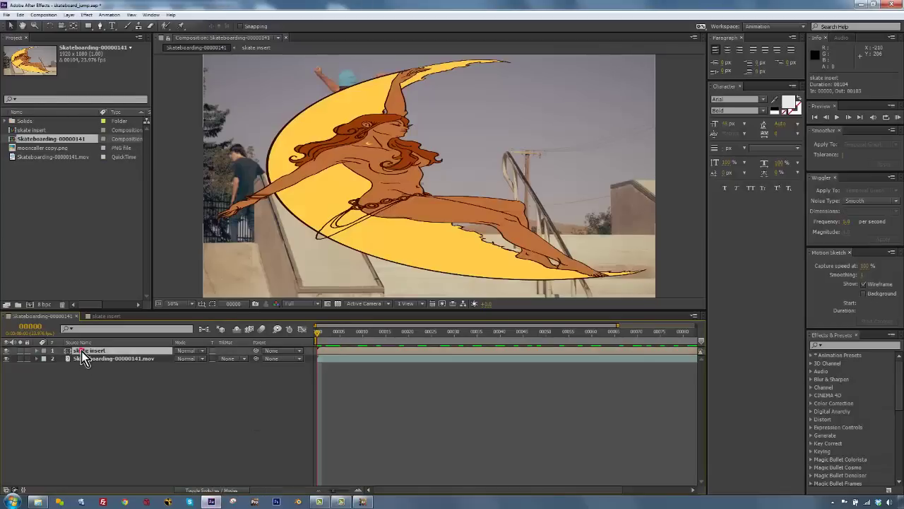
left_click(20, 16)
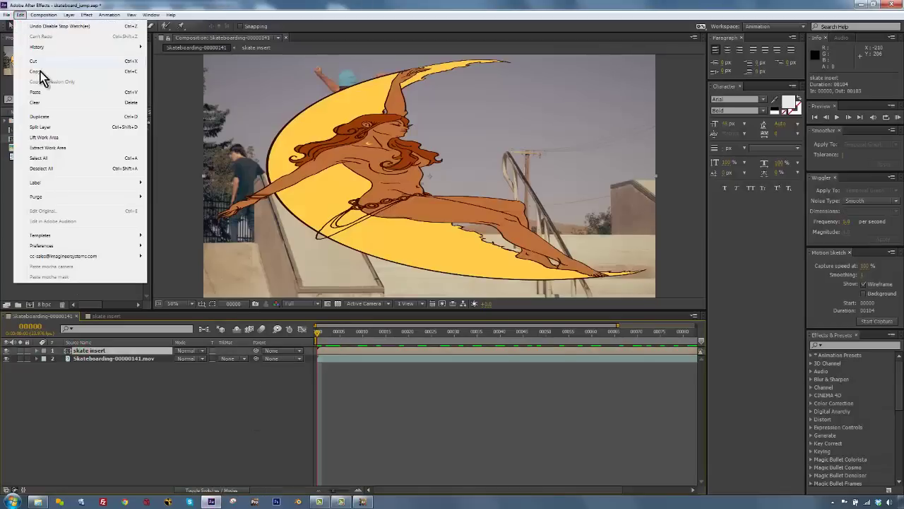
left_click(44, 96)
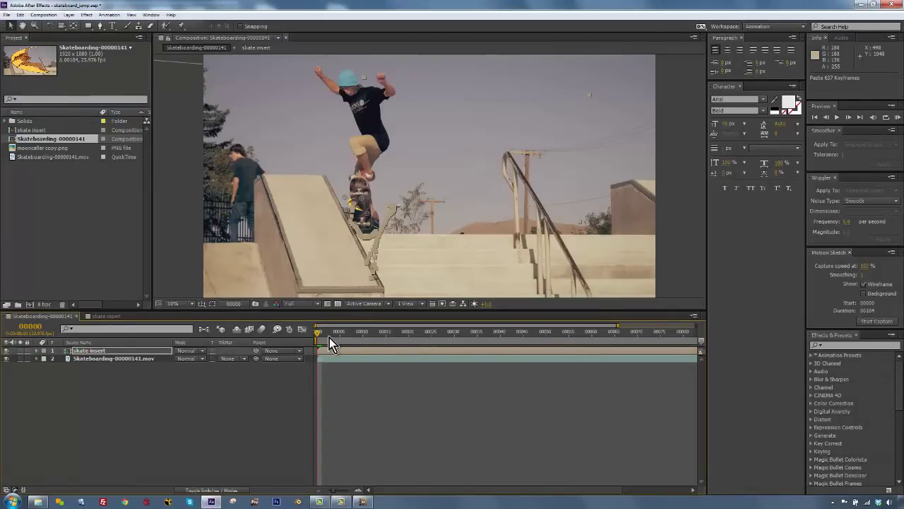
left_click_drag(329, 333, 259, 281)
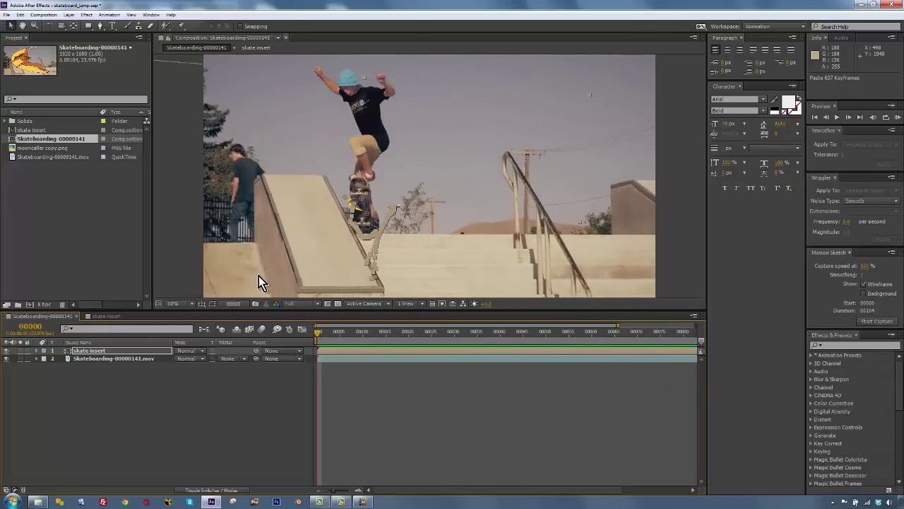
Step: Reveal the skate insert layer's Corner Pin keyframes, check in mocha AE where the board track begins, and return to After Effects
left_click(36, 350)
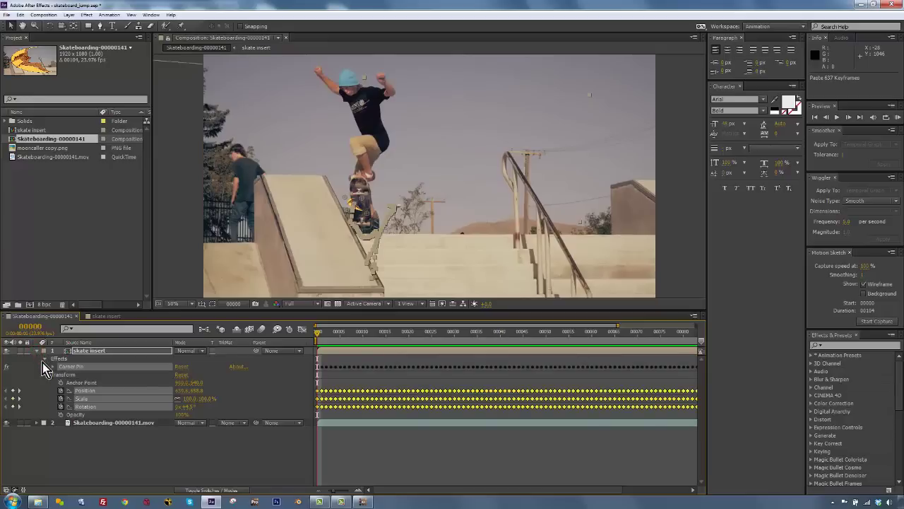
left_click(52, 367)
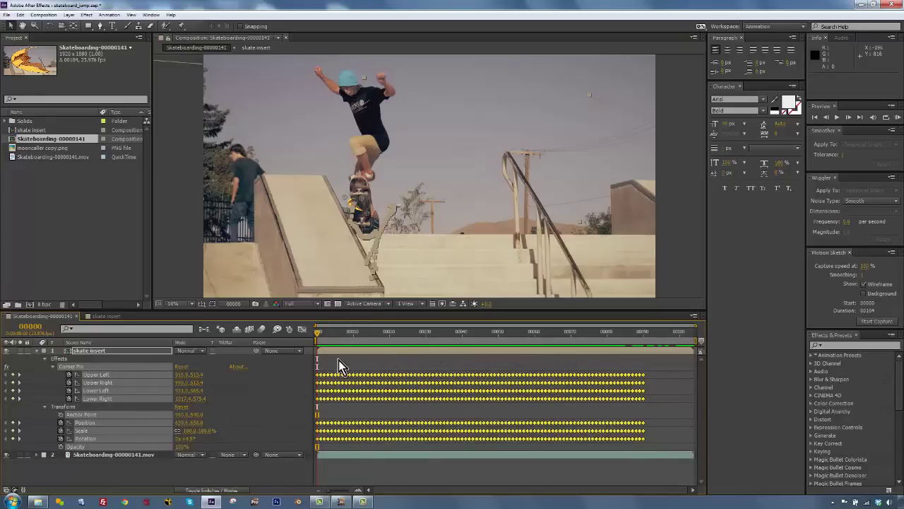
left_click(345, 502)
left_click_drag(228, 363, 213, 361)
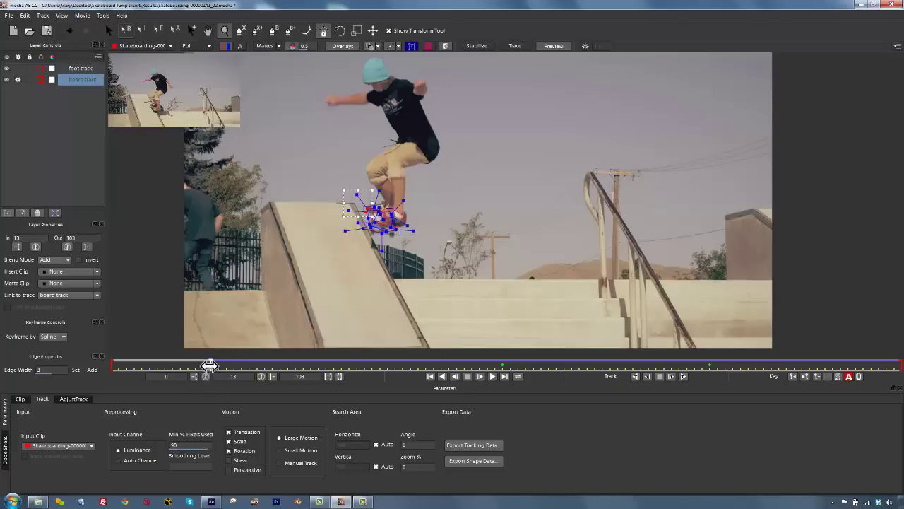
left_click(211, 501)
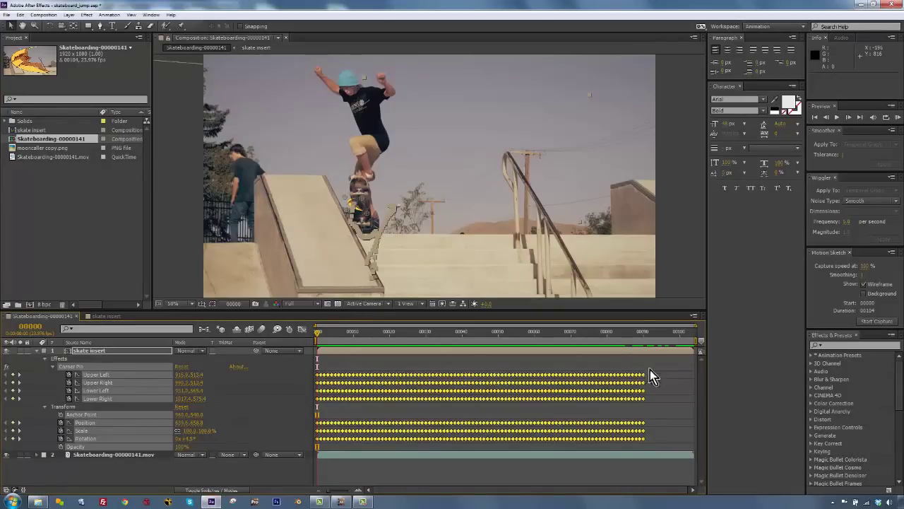
Step: Shift all the pasted skate insert keyframes to start at frame 14 and trim the layer's in-point to frame 14
left_click_drag(662, 366, 279, 451)
left_click_drag(644, 382, 689, 382)
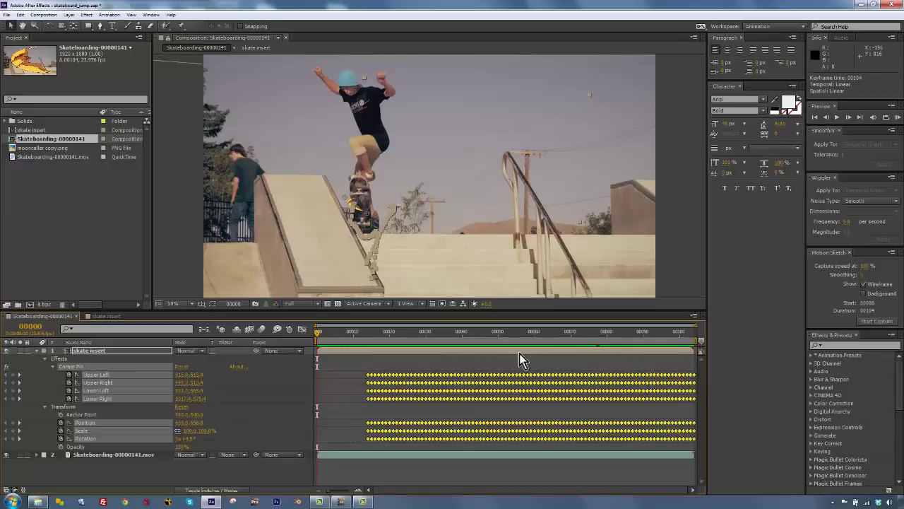
left_click(317, 352)
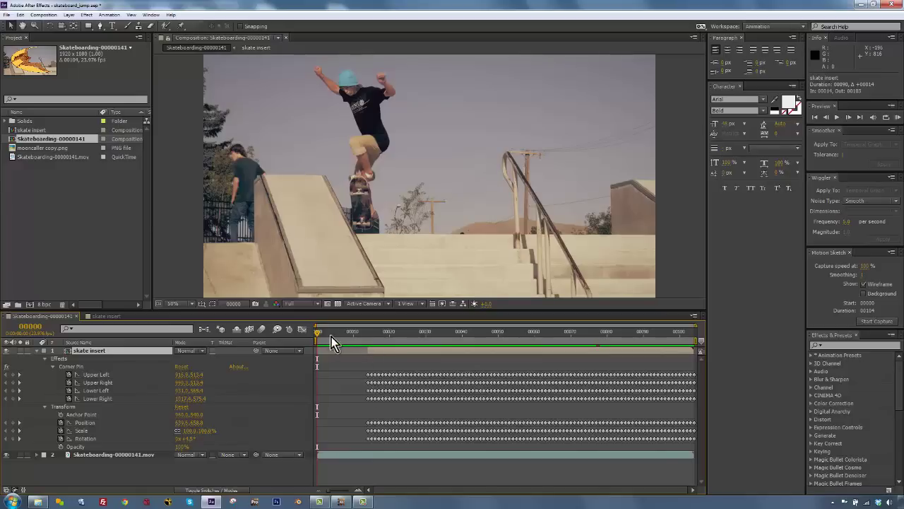
left_click_drag(320, 336, 368, 343)
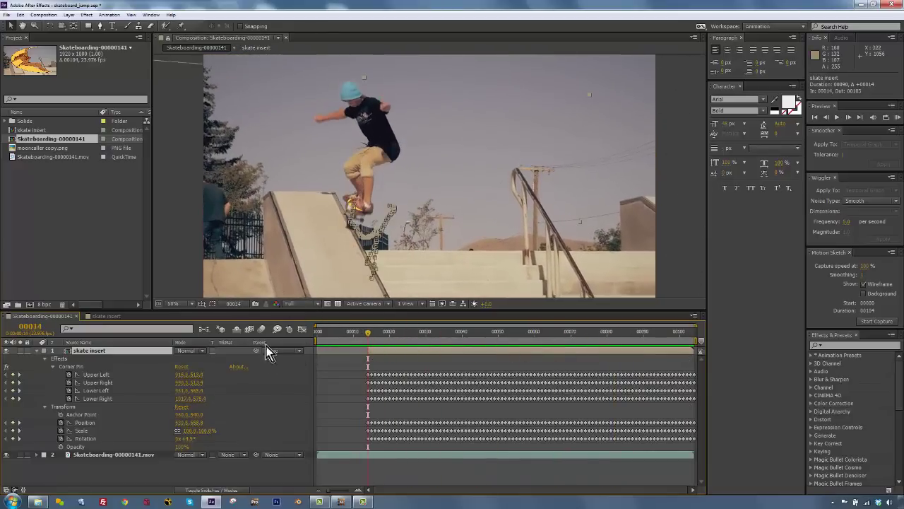
Step: Set the skate insert layer's blending mode to Soft Light and inspect the artwork on the deck close up at frame 51
left_click(183, 352)
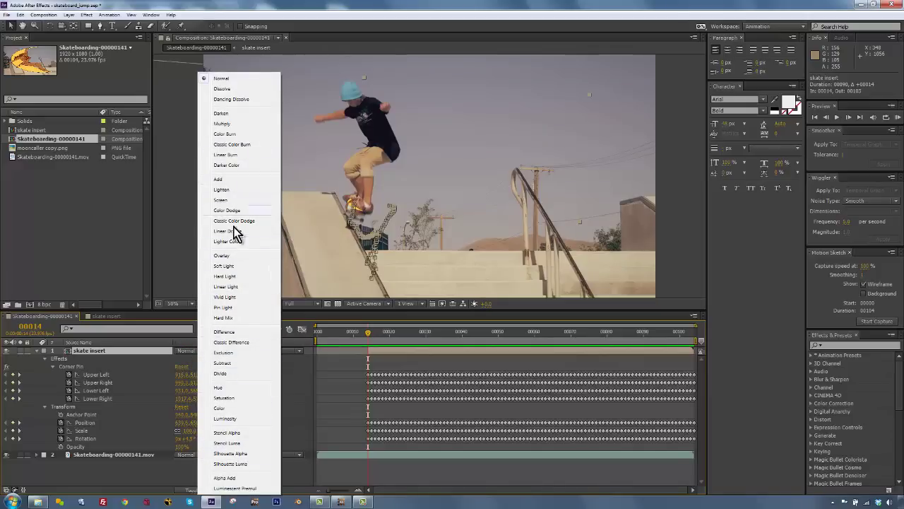
left_click(234, 265)
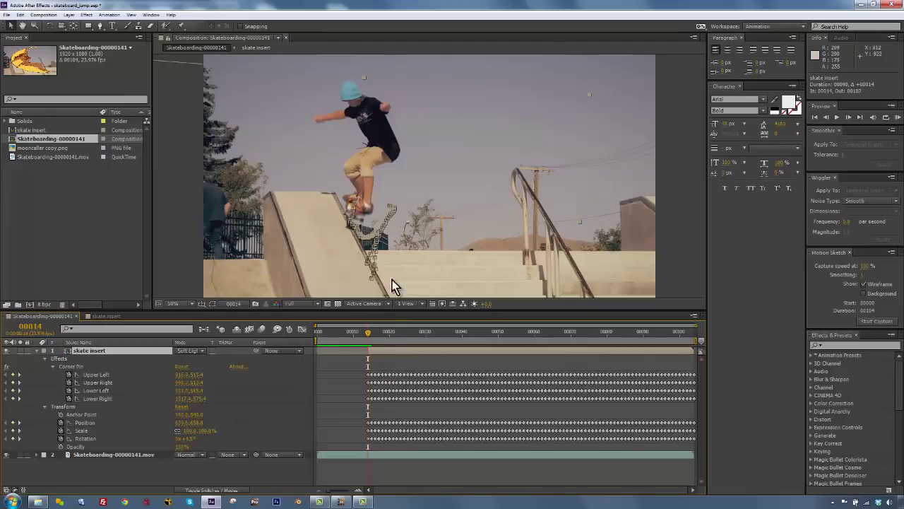
left_click_drag(374, 332, 502, 330)
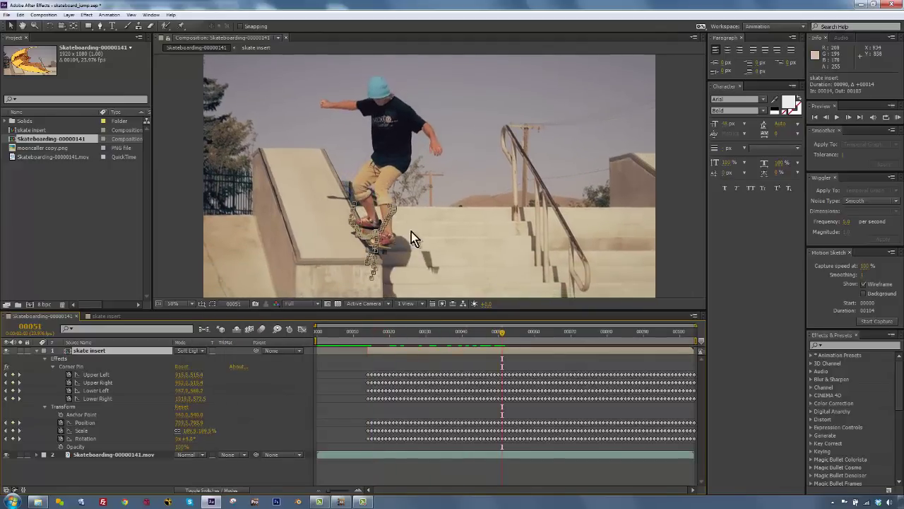
scroll(359, 263, "up", 2)
scroll(312, 261, "up", 2)
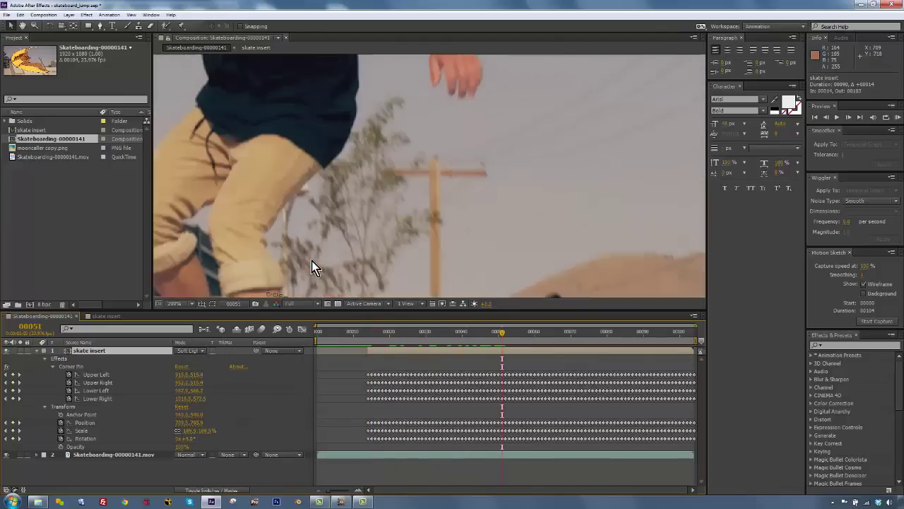
key("space")
left_click_drag(281, 255, 393, 120)
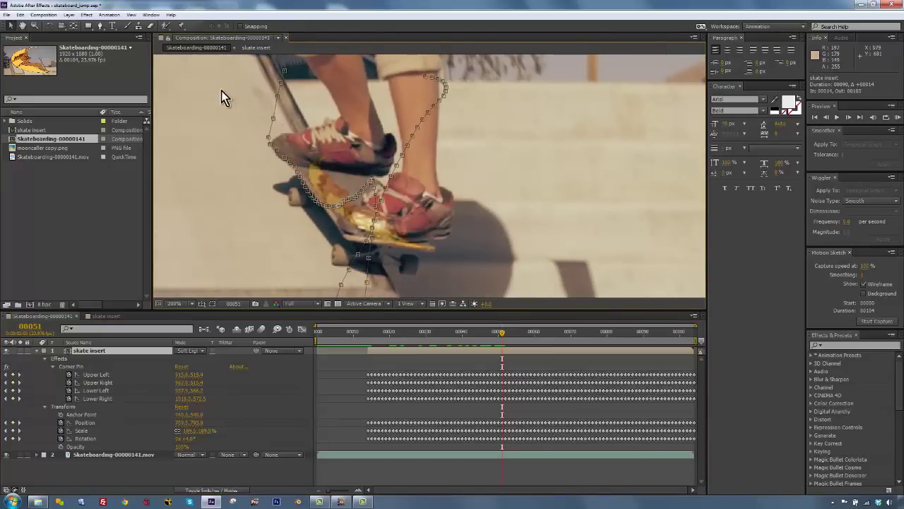
Step: Apply Match Grain to the skate insert layer with Final Output as viewing mode and Skateboarding-00000141.mov as noise source layer
left_click(87, 15)
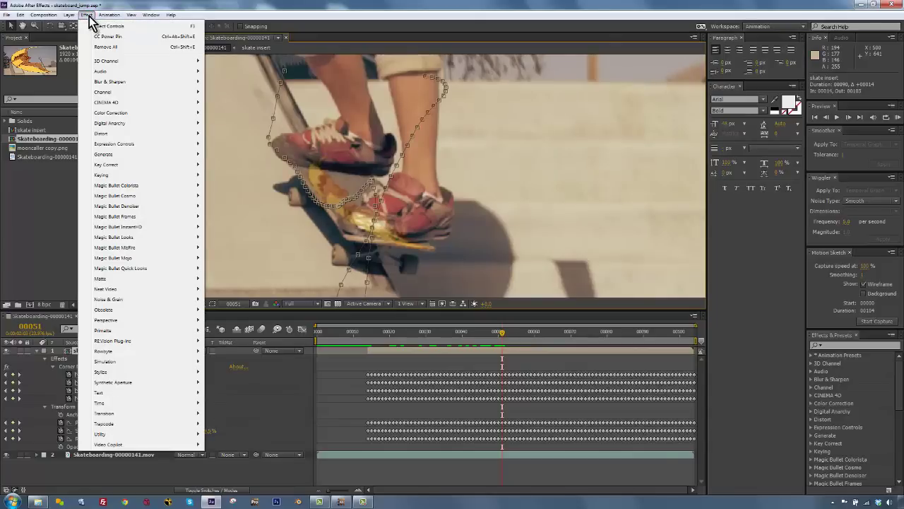
mouse_move(118, 303)
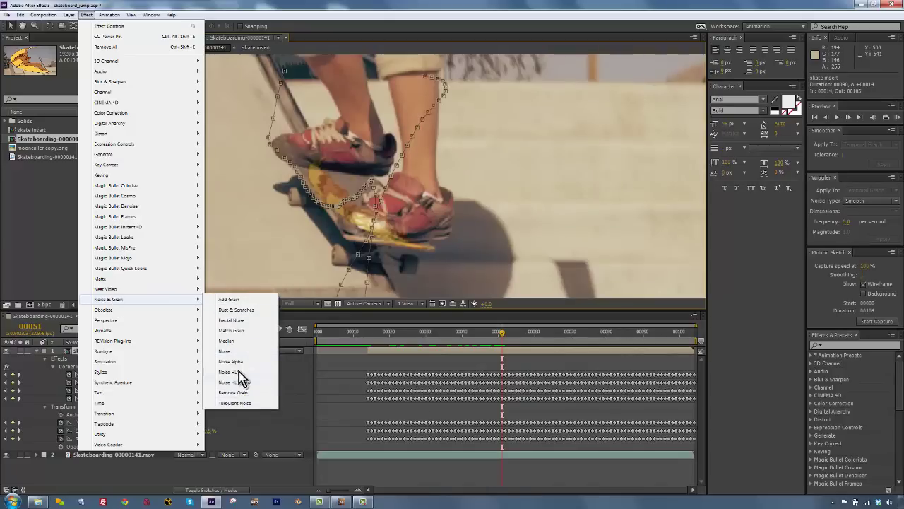
left_click(241, 331)
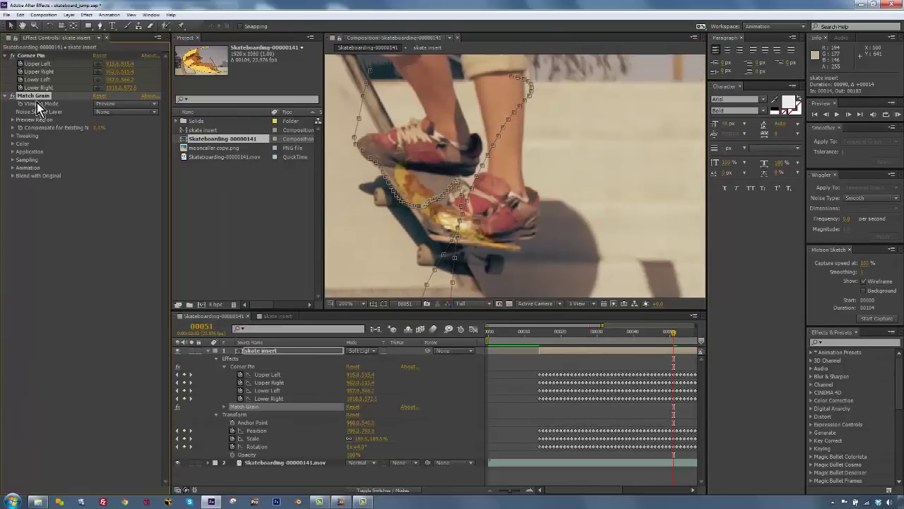
left_click(119, 105)
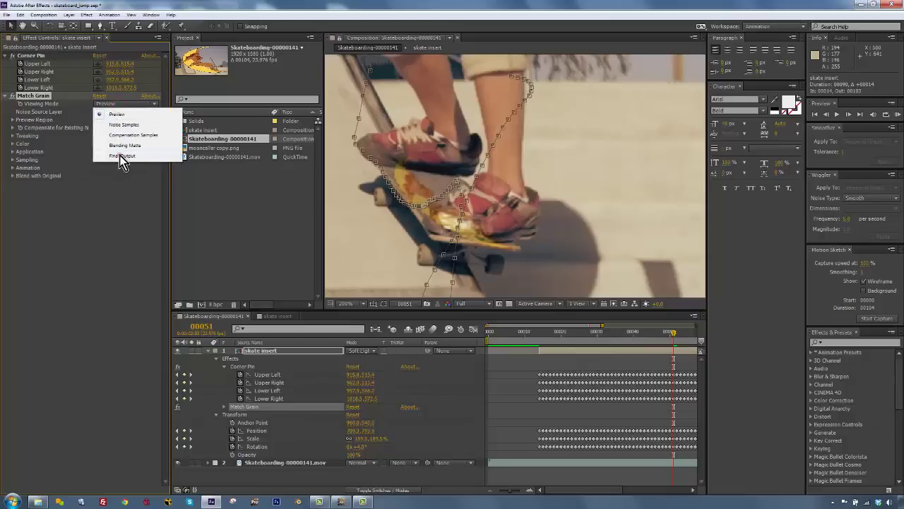
left_click(121, 156)
left_click(106, 112)
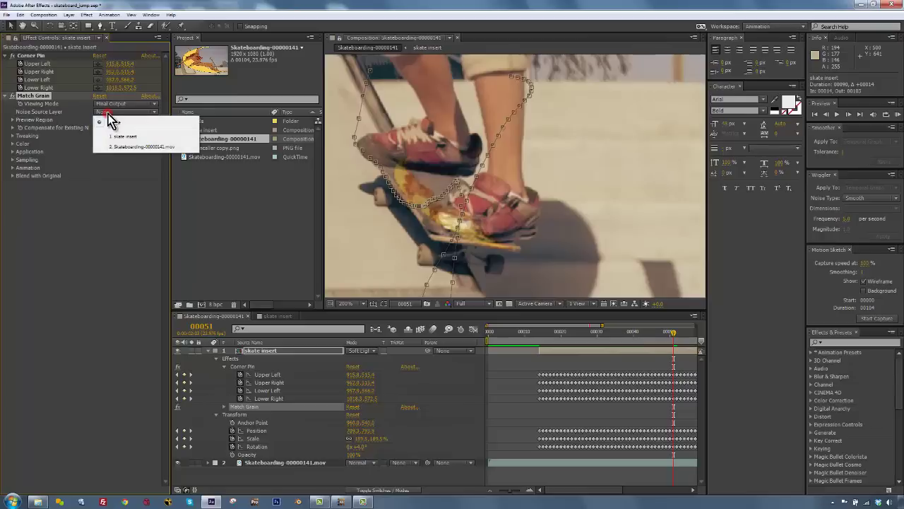
left_click(124, 147)
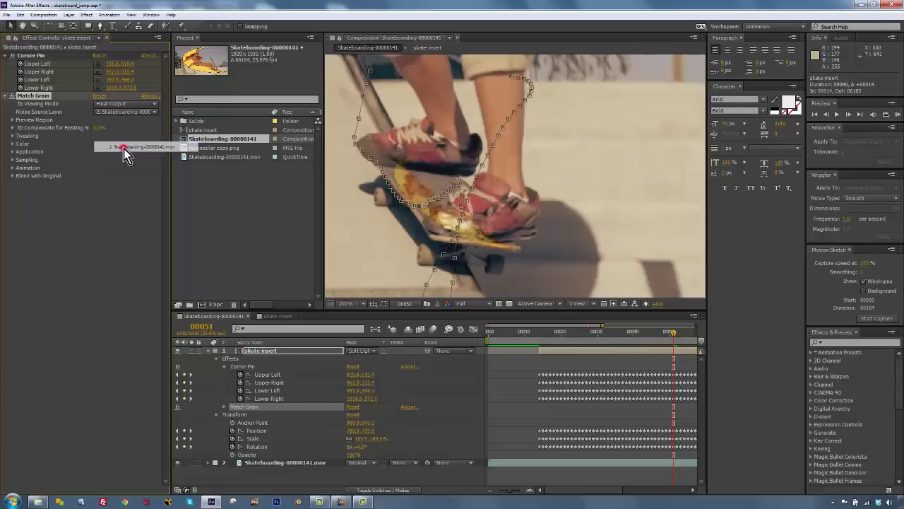
Step: At frame 40, lower the skate insert layer's opacity to 64%
left_click_drag(587, 333, 633, 339)
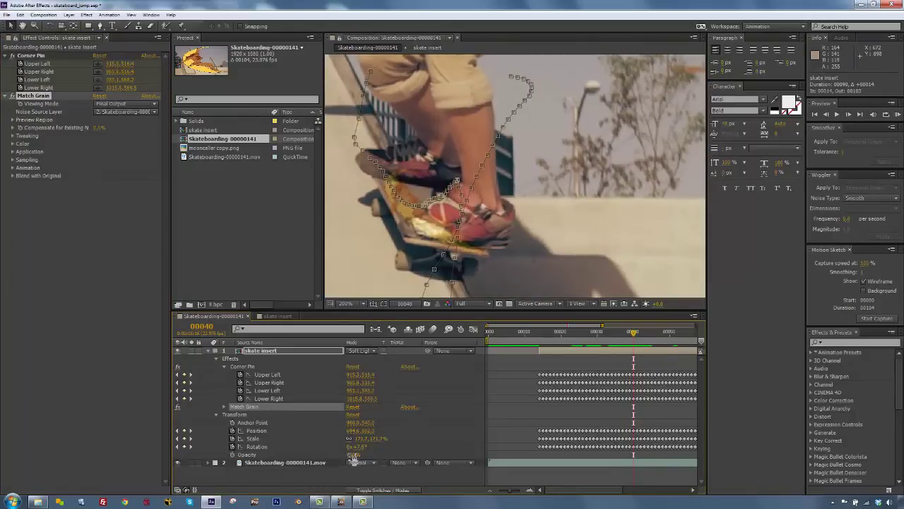
key("alt+shift+t")
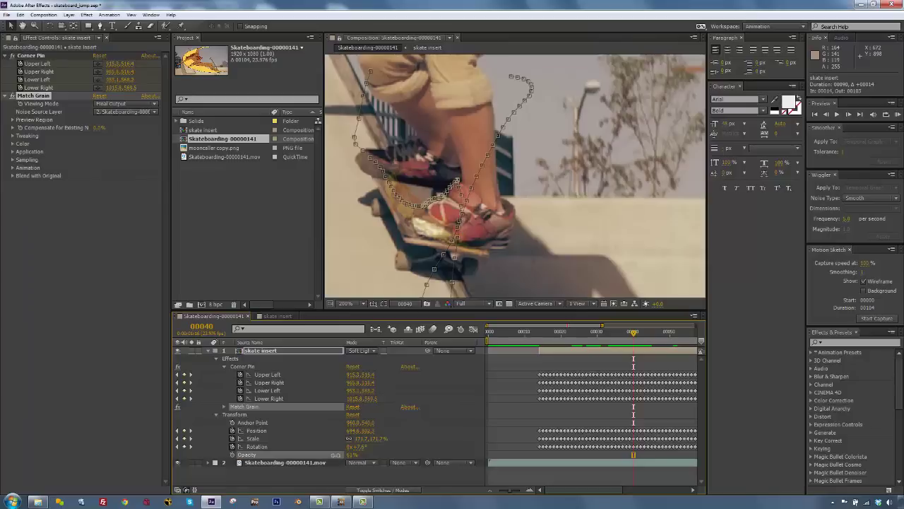
left_click(337, 458)
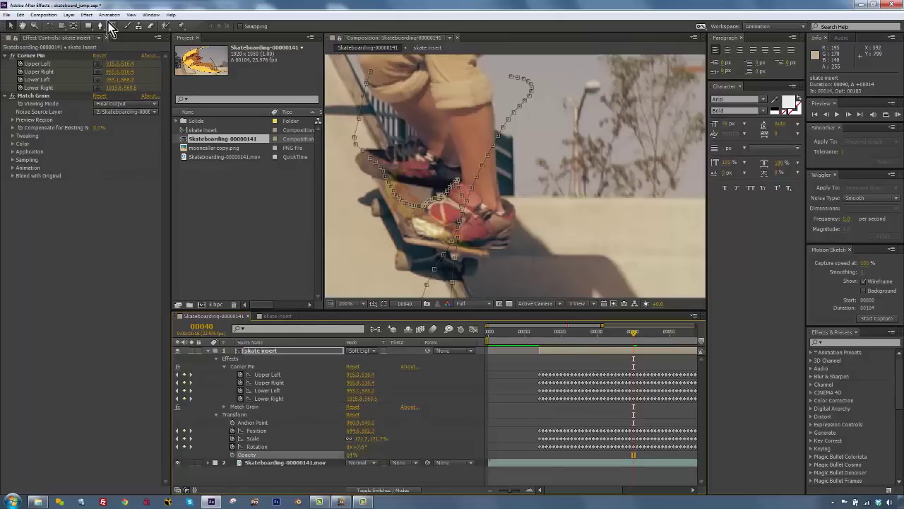
Step: At frame 0, add another copy of Skateboarding-00000141.mov to the composition above the skate insert layer
left_click(35, 25)
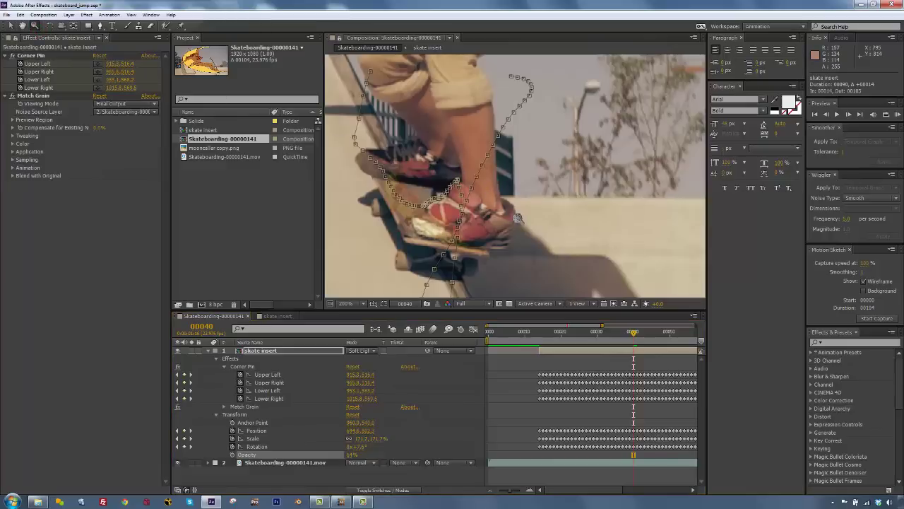
left_click(542, 202, "alt")
left_click(542, 197, "alt")
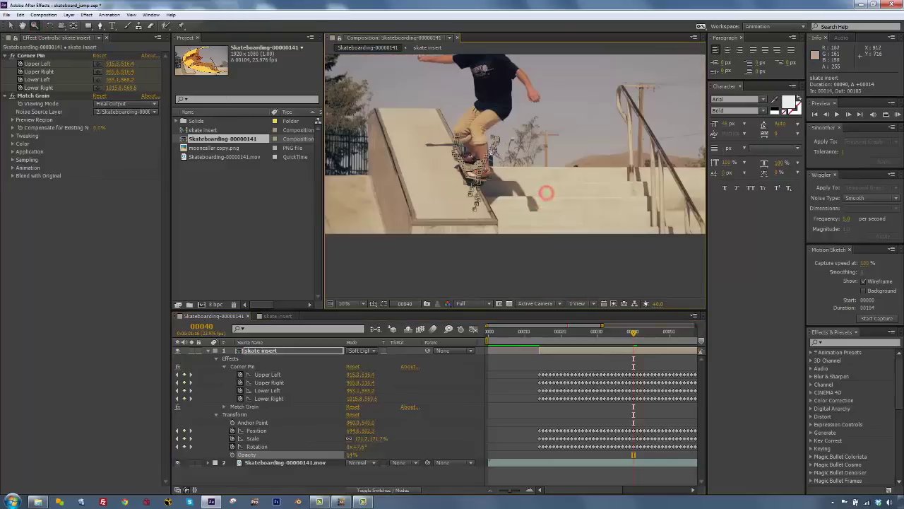
left_click(541, 208)
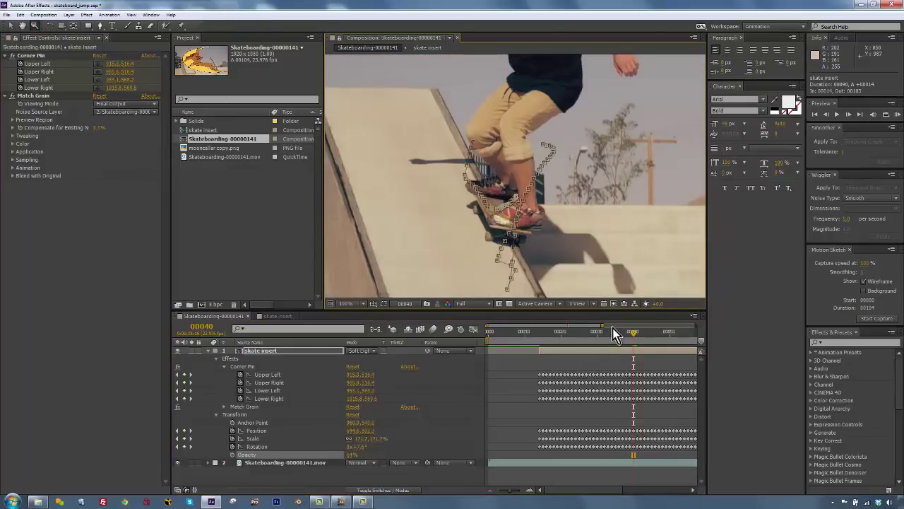
left_click_drag(613, 330, 480, 332)
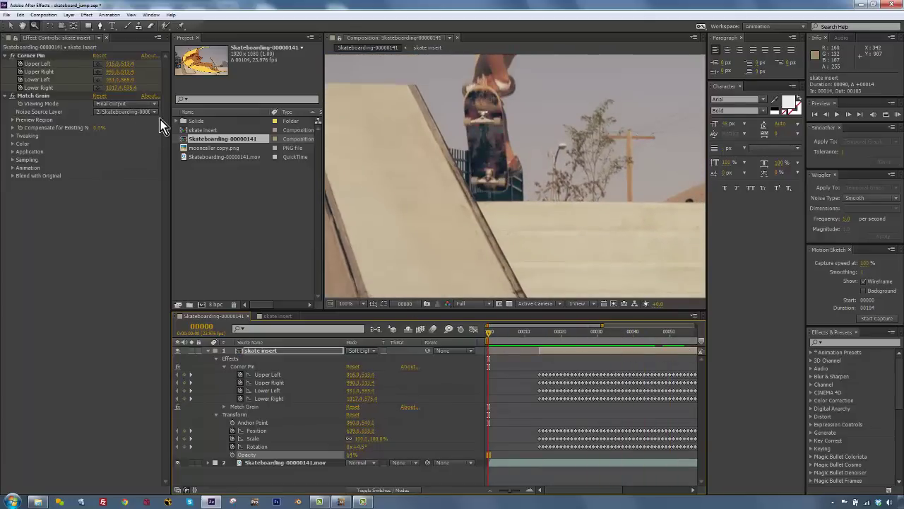
left_click(211, 157)
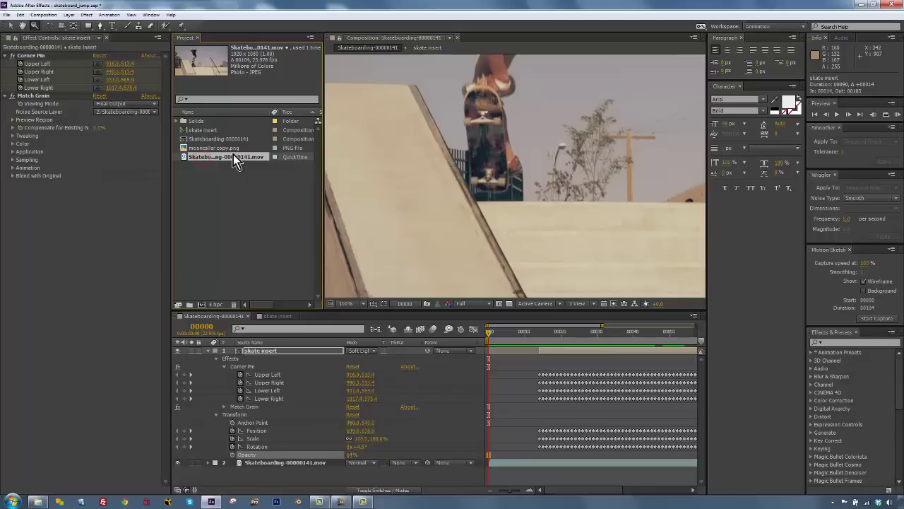
left_click_drag(233, 155, 269, 350)
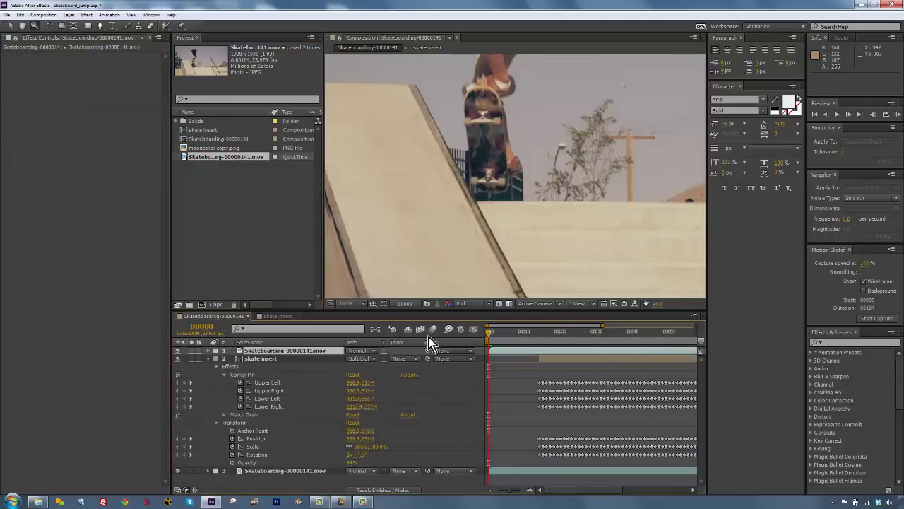
Step: Switch to mocha AE and copy the foot track layer's shape data to the clipboard as mocha shape data for AE
left_click(342, 502)
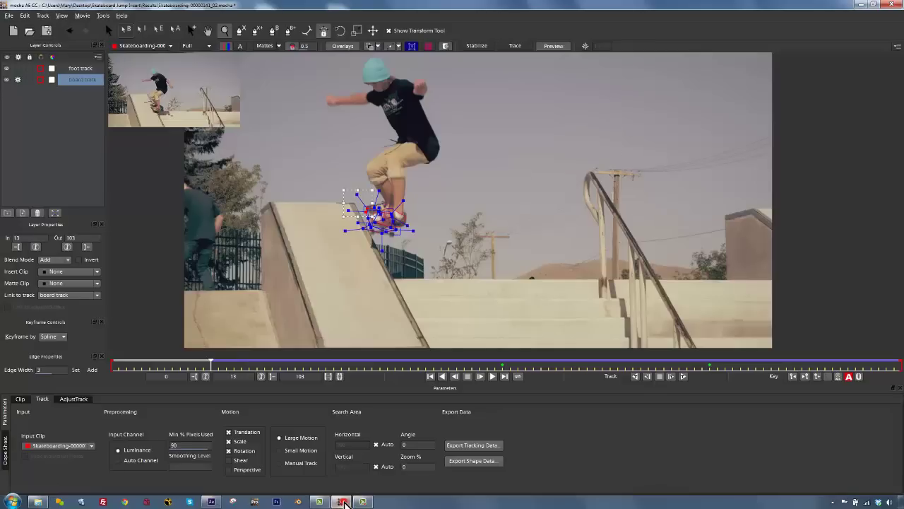
left_click(78, 69)
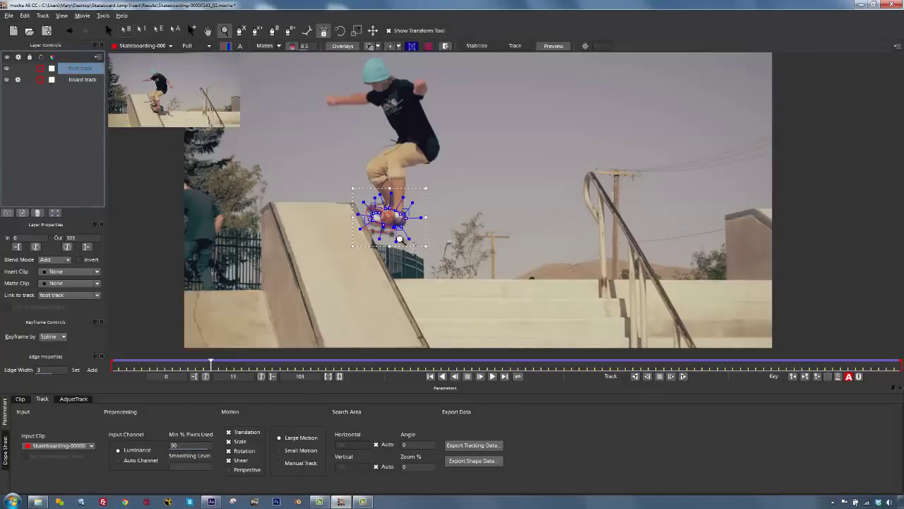
left_click(477, 462)
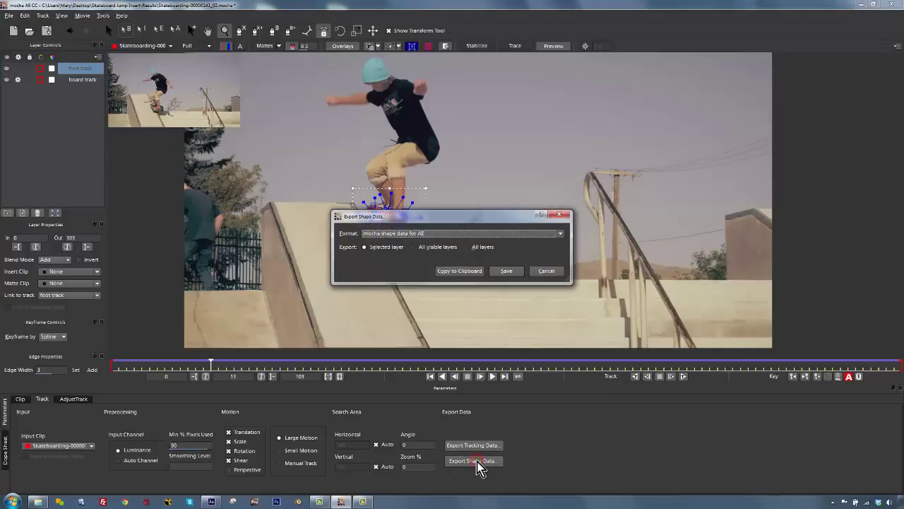
left_click(456, 270)
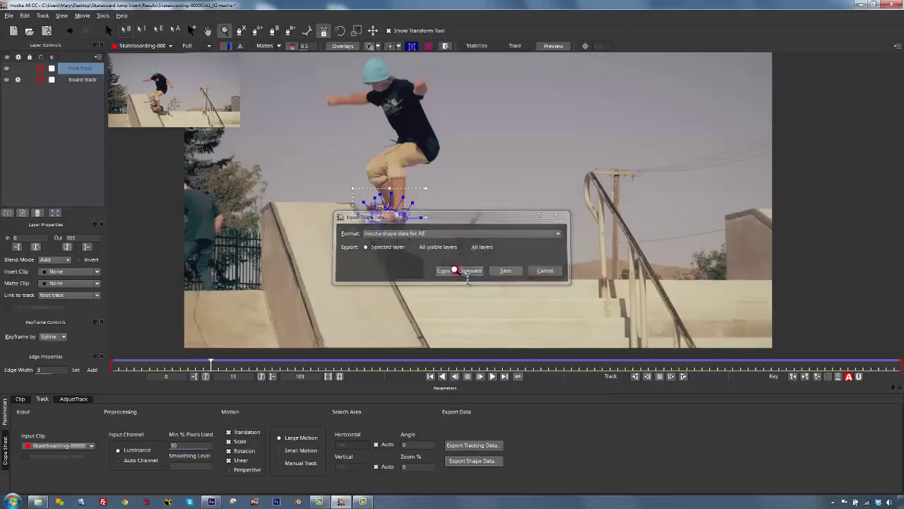
Step: Switch to After Effects, paste the foot track shape onto the top footage layer at frame 0, and check the cutout at frame 26
left_click(211, 502)
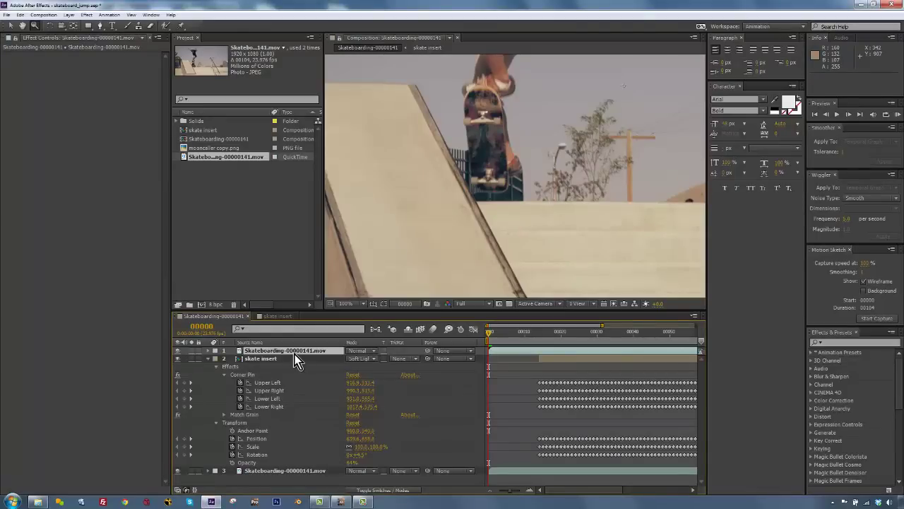
left_click(20, 15)
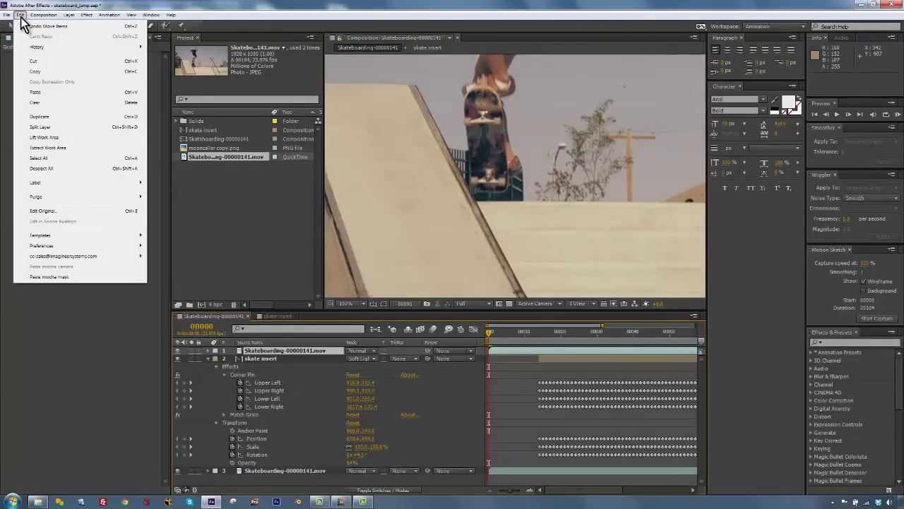
left_click(31, 92)
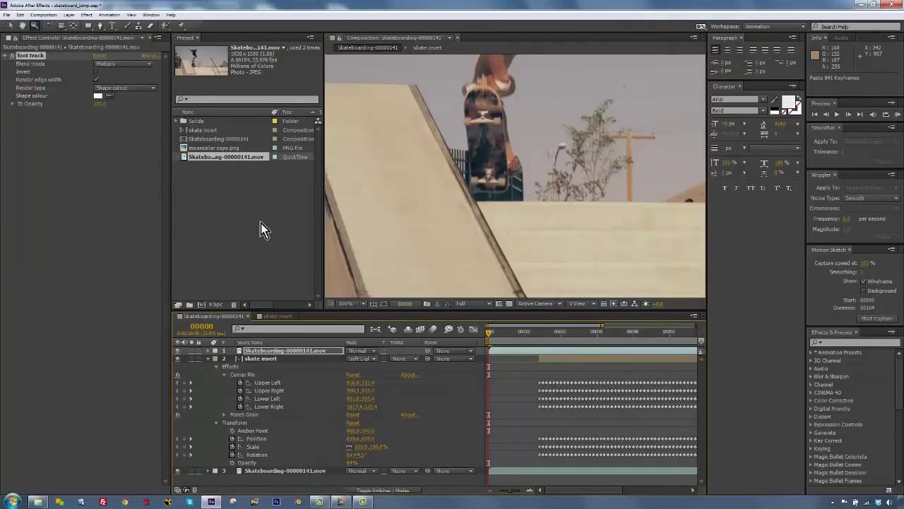
left_click_drag(500, 332, 583, 335)
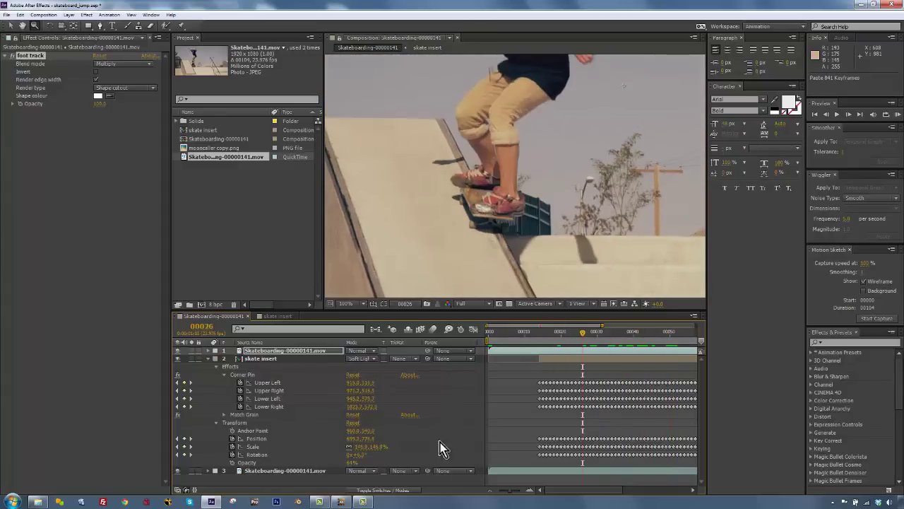
Step: Switch to mocha AE, draw a closed X-spline around the skater's back foot at frame 13, and tighten its curve points
mouse_move(341, 502)
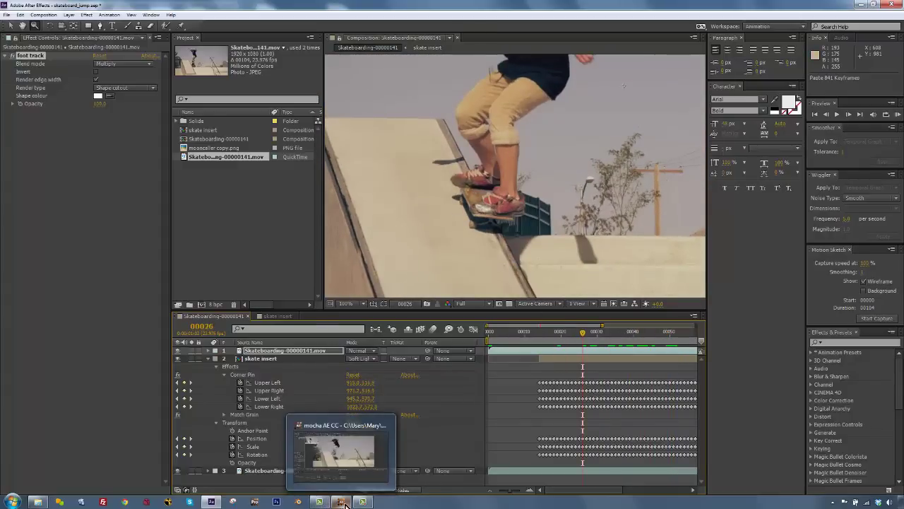
left_click(346, 450)
left_click_drag(366, 229, 384, 134)
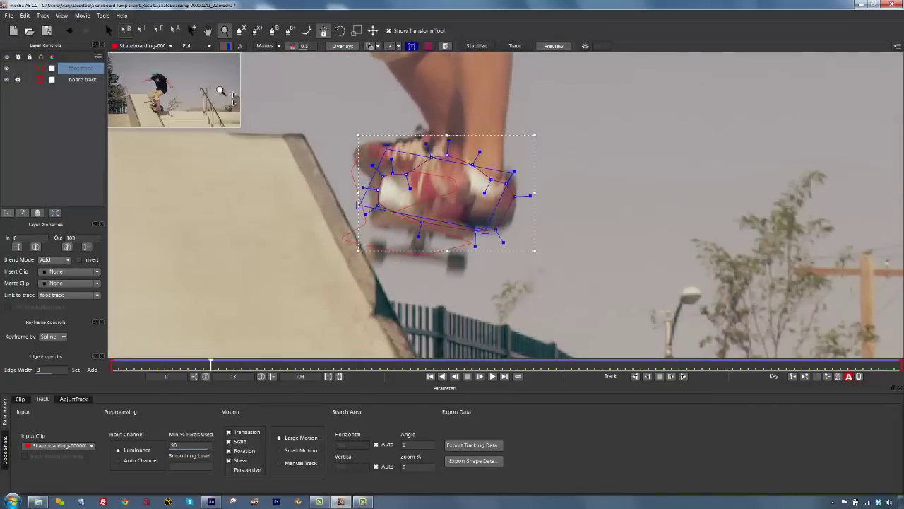
left_click(240, 30)
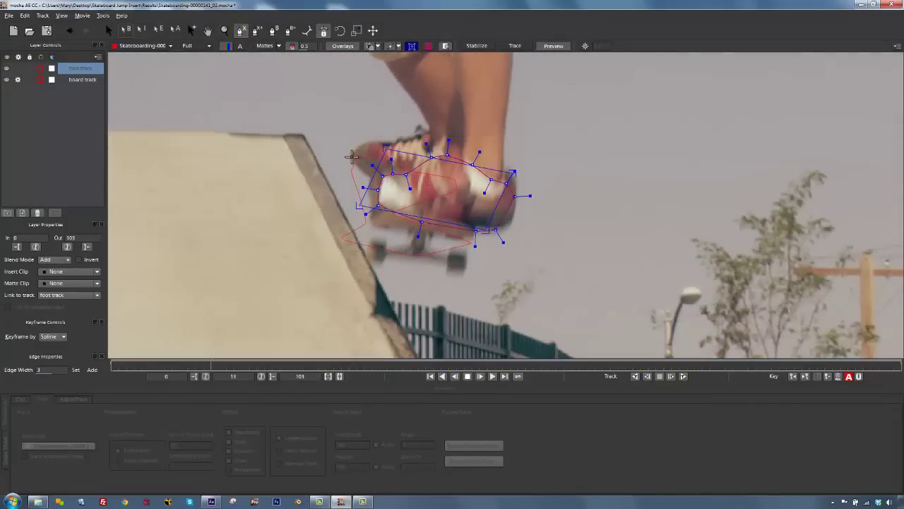
left_click(351, 156)
left_click(359, 171)
left_click(447, 193)
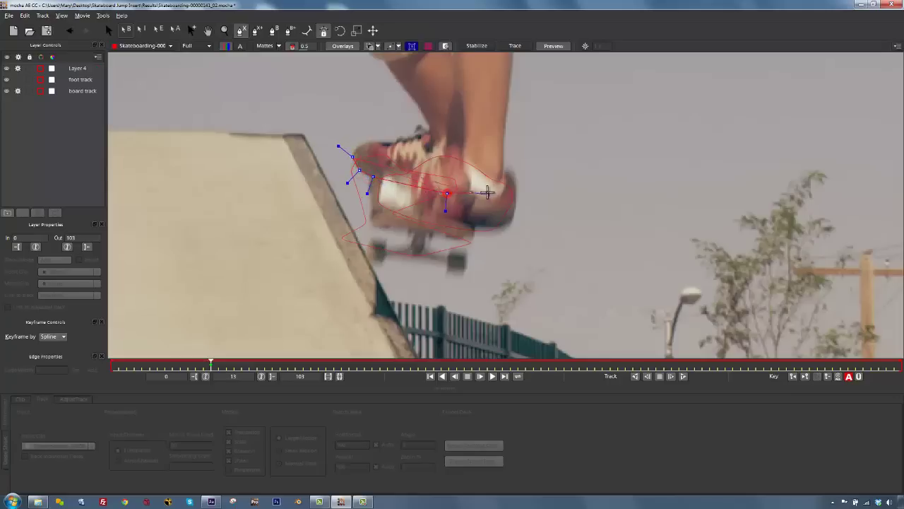
left_click(498, 190)
left_click(478, 142)
left_click(445, 130)
left_click(418, 135)
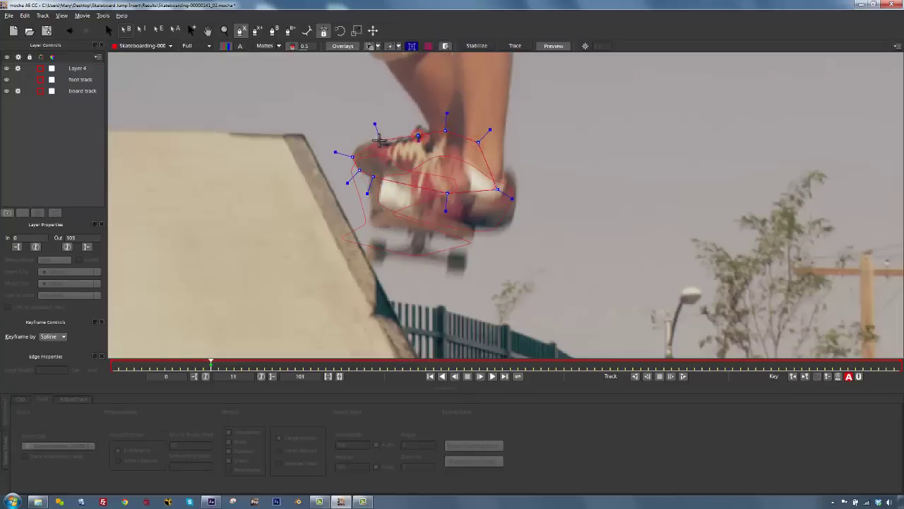
left_click(380, 140)
left_click(351, 155)
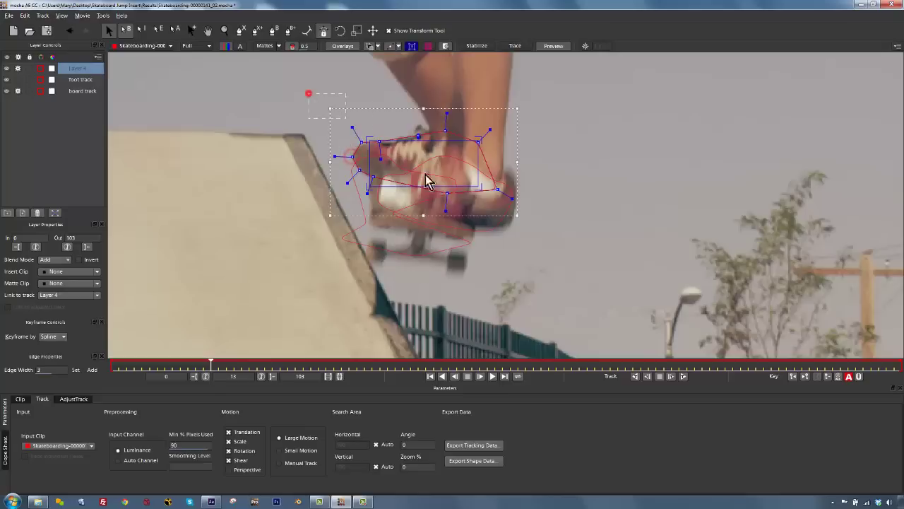
left_click_drag(488, 130, 483, 136)
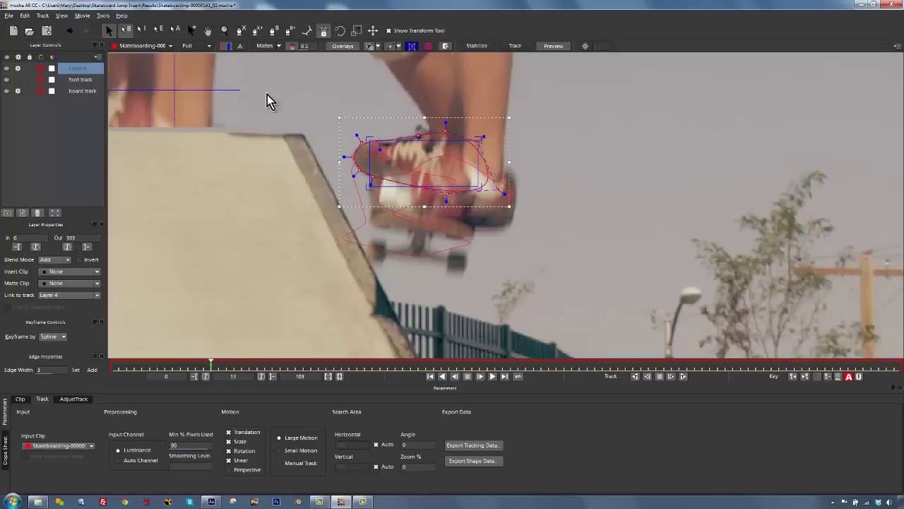
Step: Rename the new spline layer back foot and link it to the board track
double_click(78, 68)
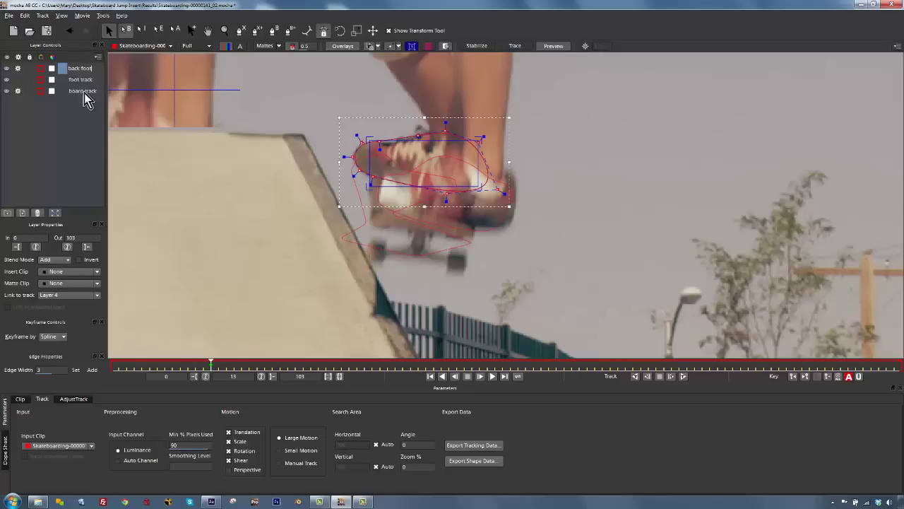
key("Return")
left_click(59, 297)
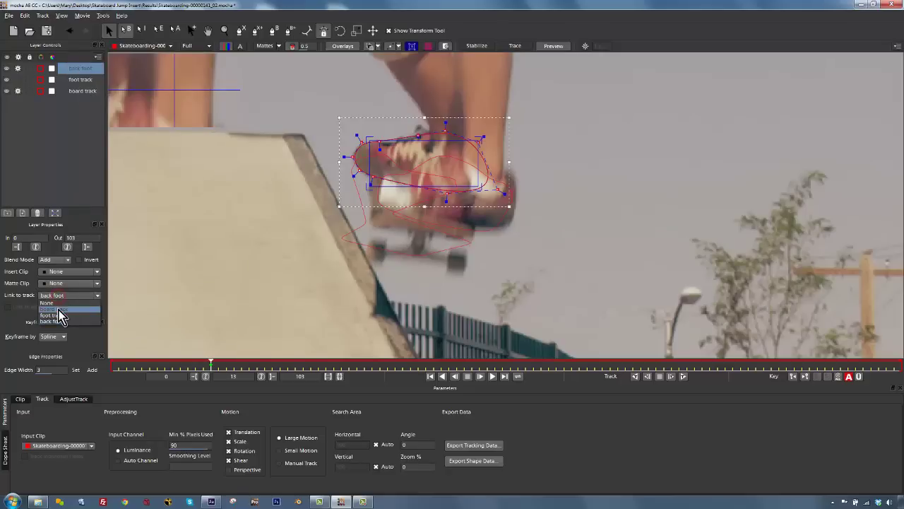
left_click(70, 319)
Step: Keyframe the back foot shape through the clip to follow the shoe, and copy its shape data to the clipboard
left_click_drag(191, 365, 550, 384)
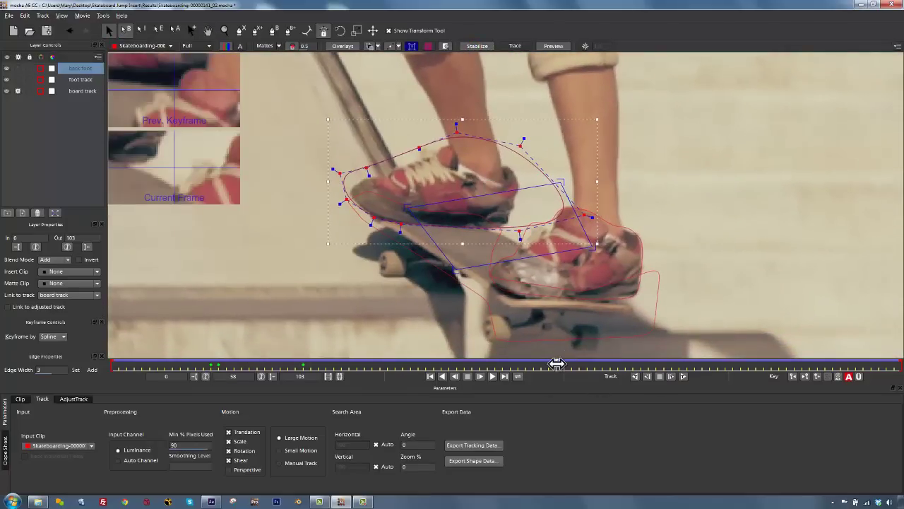
left_click_drag(557, 363, 276, 329)
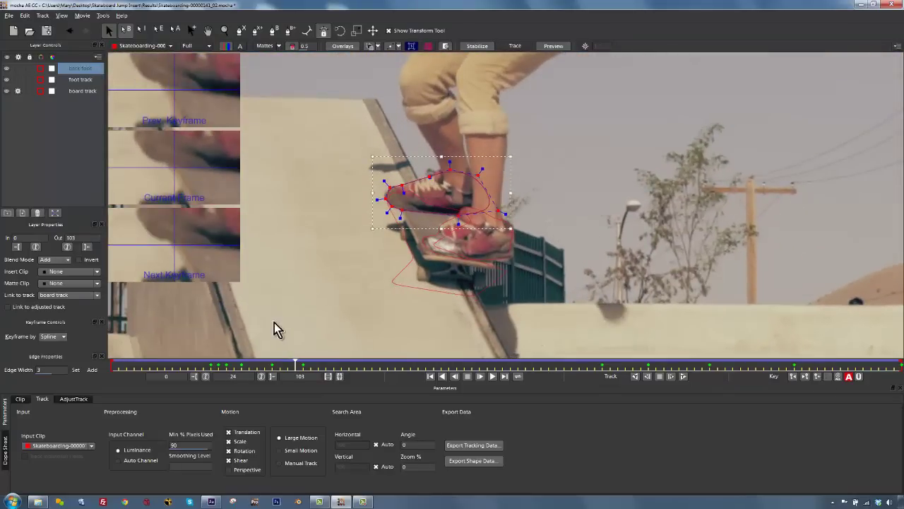
left_click(469, 463)
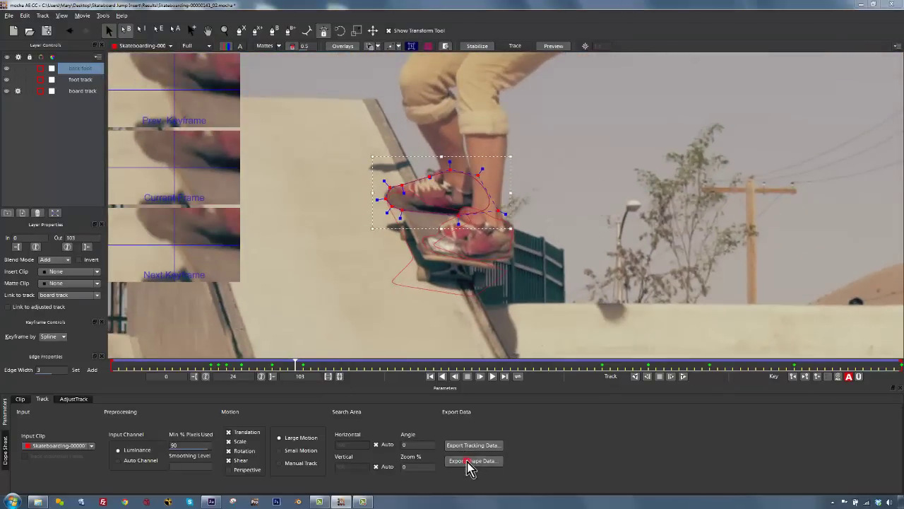
left_click(449, 273)
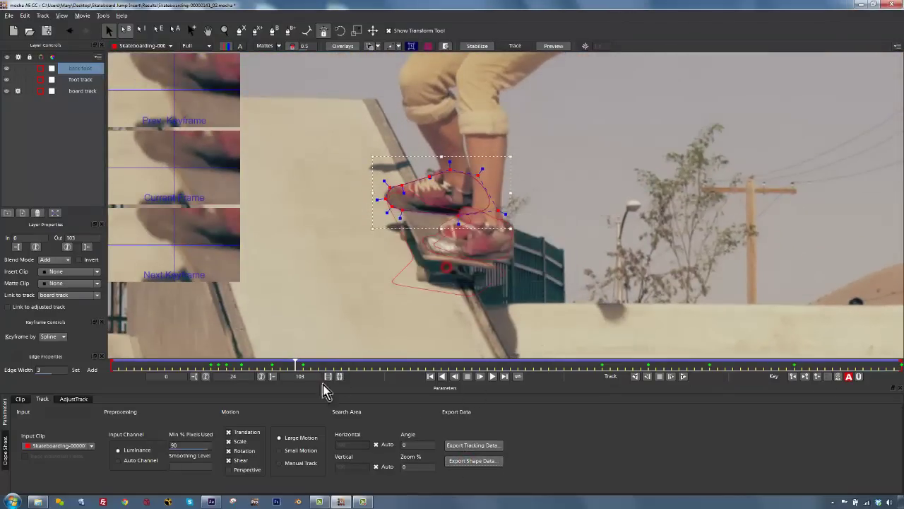
Step: Switch to After Effects and paste the back foot shape onto the top footage layer at frame 0
left_click(207, 505)
left_click(210, 505)
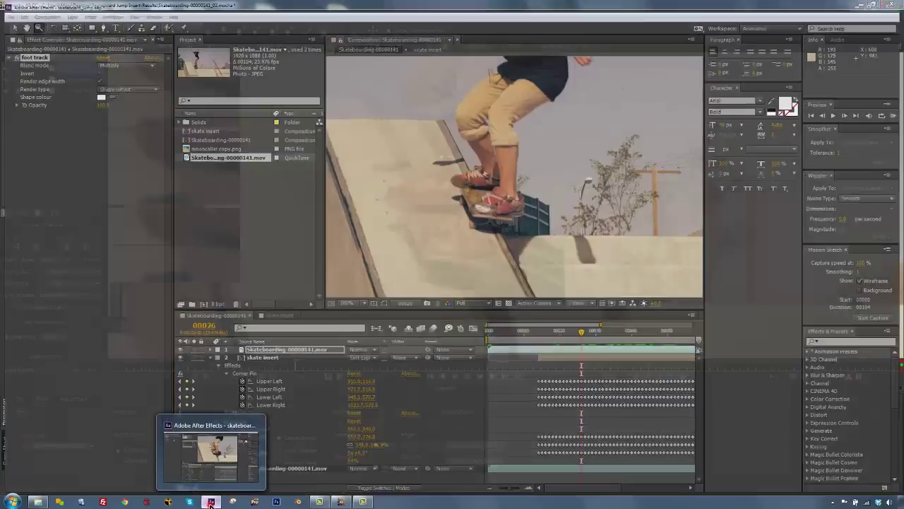
left_click(211, 502)
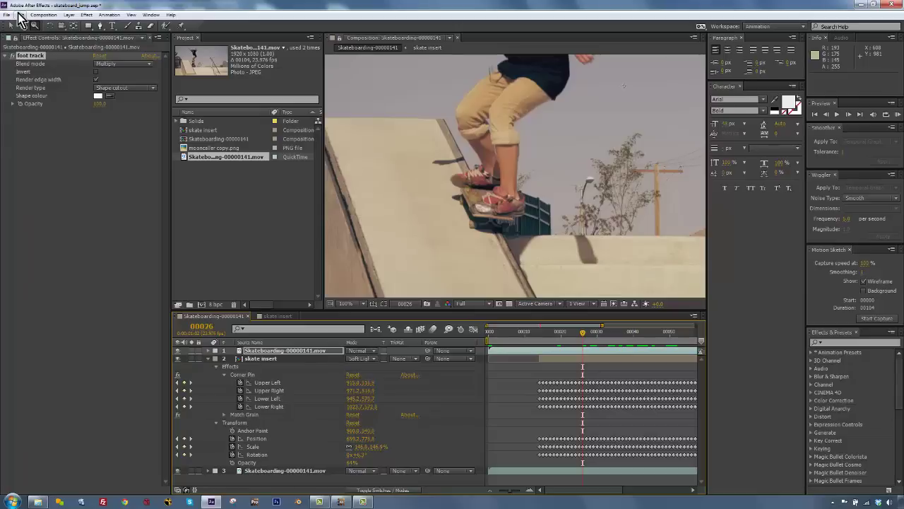
left_click_drag(517, 338, 451, 334)
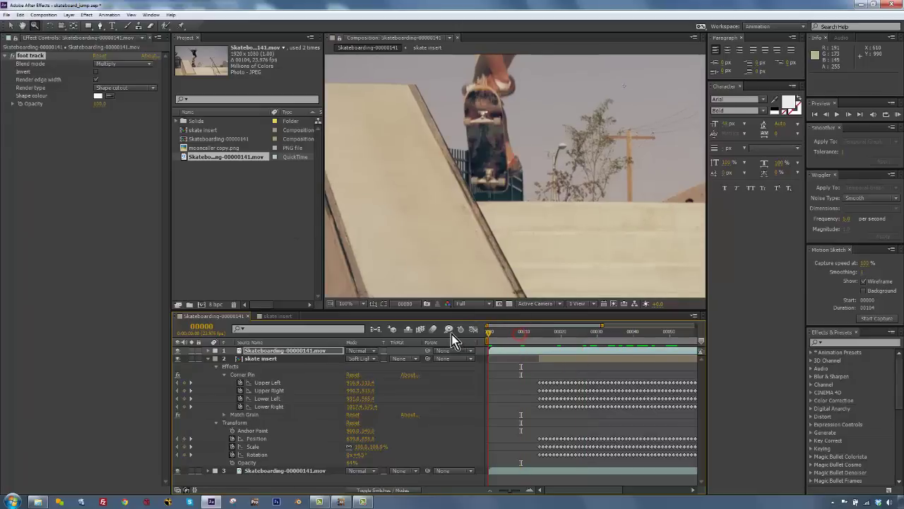
left_click(208, 351)
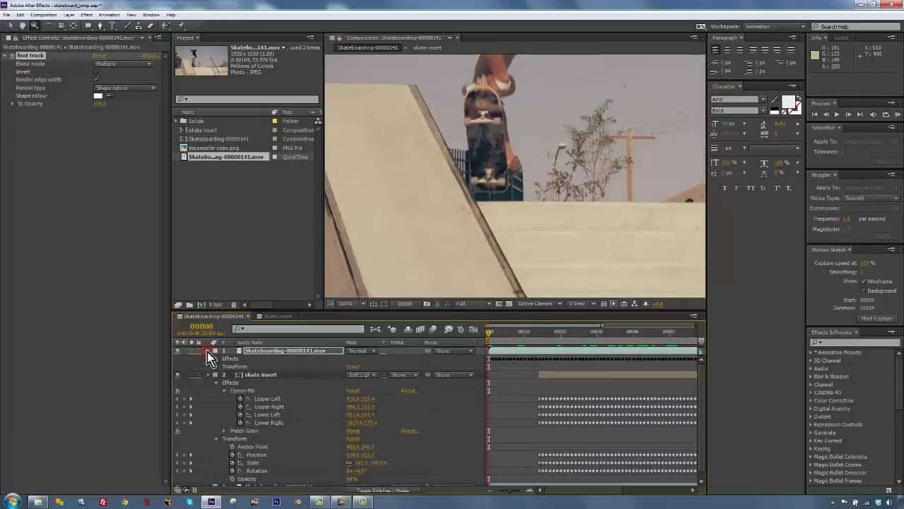
left_click(25, 15)
left_click(44, 93)
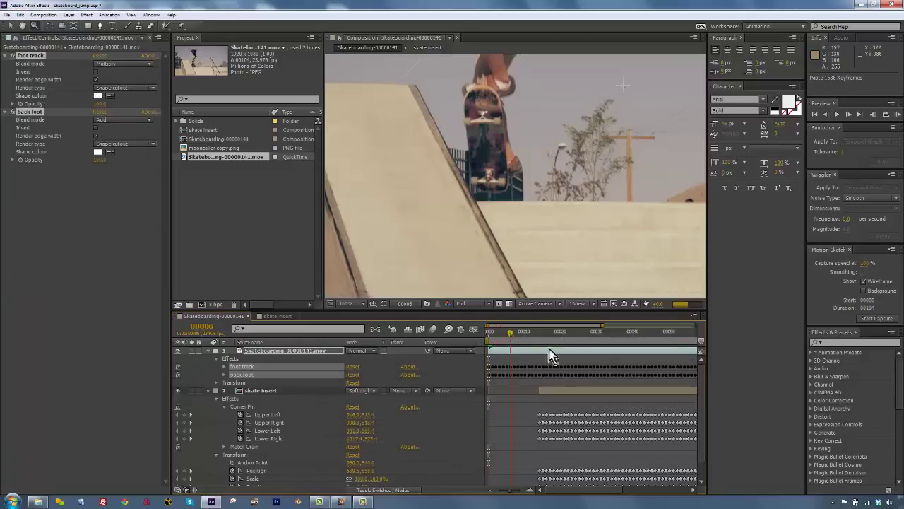
Step: Set the back foot shape's blend mode to Multiply, check the foot cutouts at frames 20 and 52, and return to frame 0
left_click(560, 337)
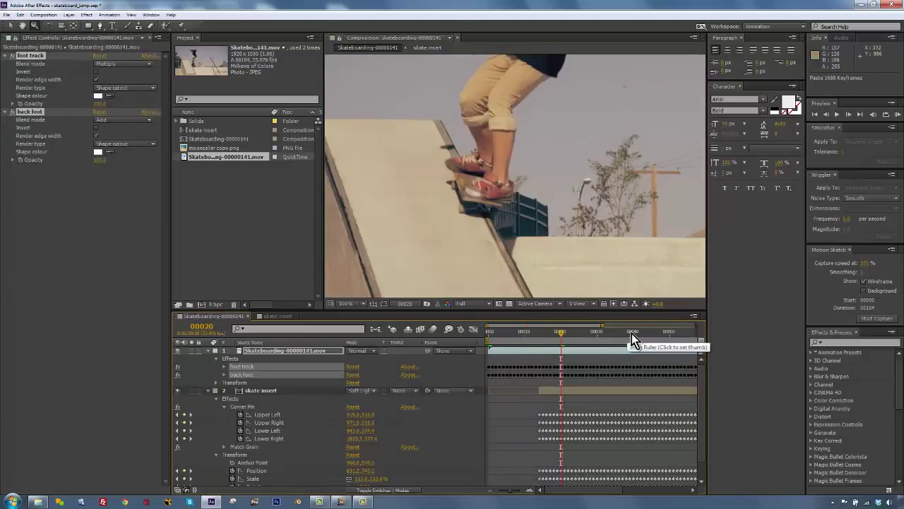
left_click_drag(637, 335, 676, 332)
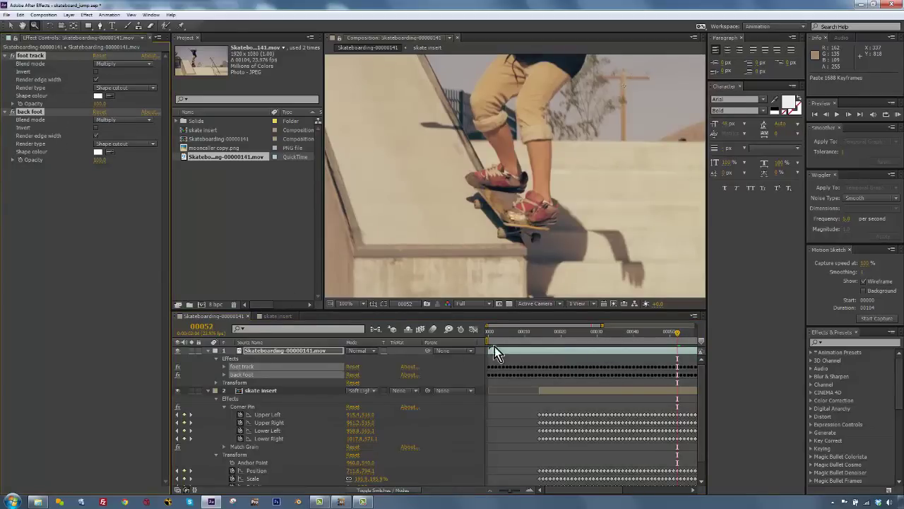
key("Home")
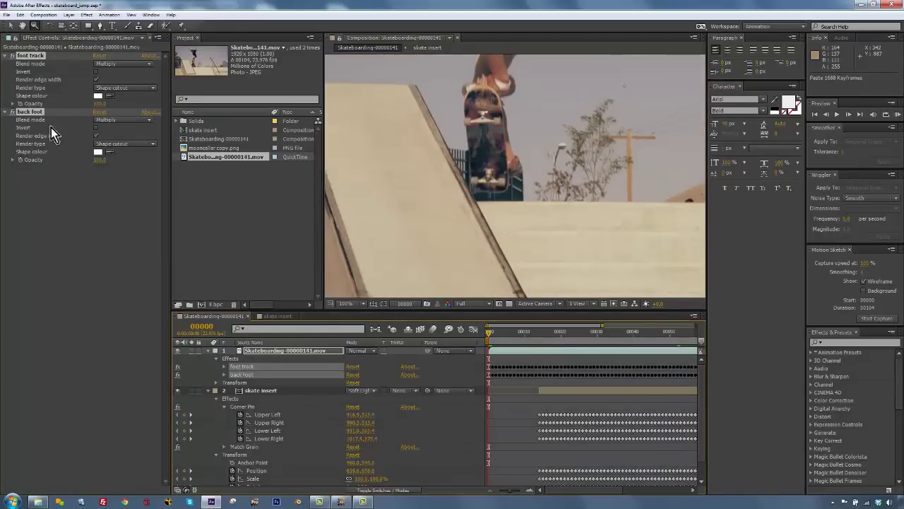
Step: Delete the foot track and back foot shape effects from the top footage layer and paste the shapes as mocha masks instead
key("Delete")
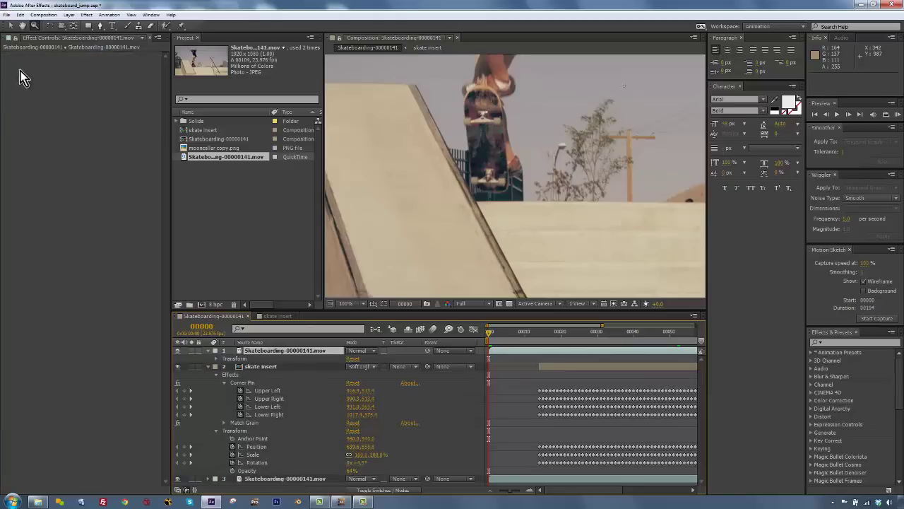
left_click(22, 15)
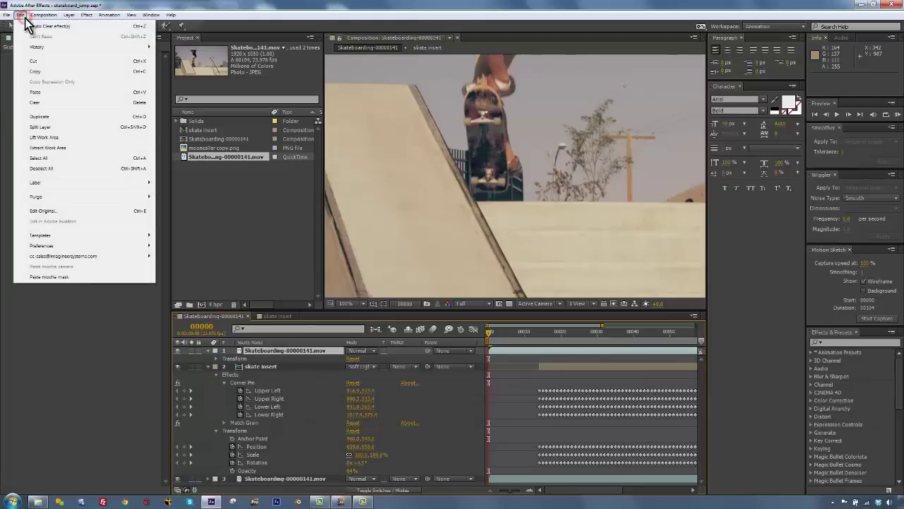
left_click(42, 277)
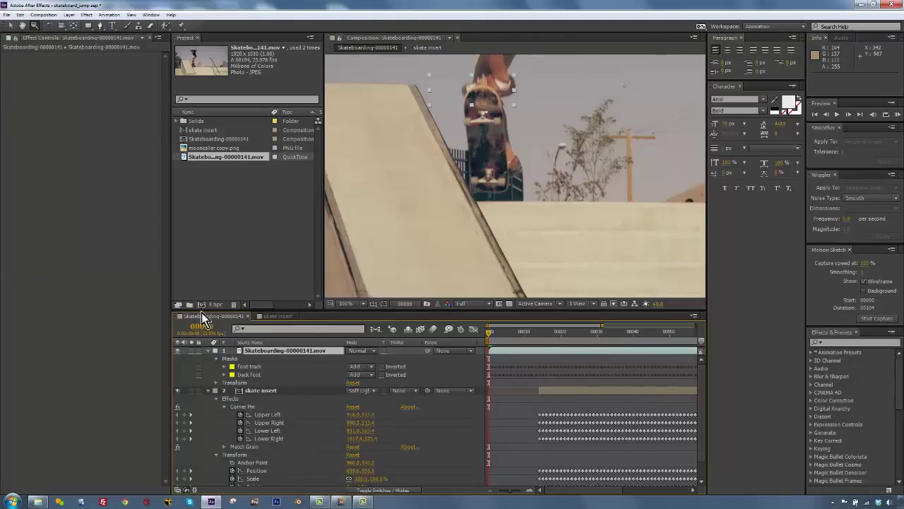
Step: At frame 43, set the back foot mask's feather to 3 pixels and adjust its mask expansion
left_click_drag(501, 334, 647, 337)
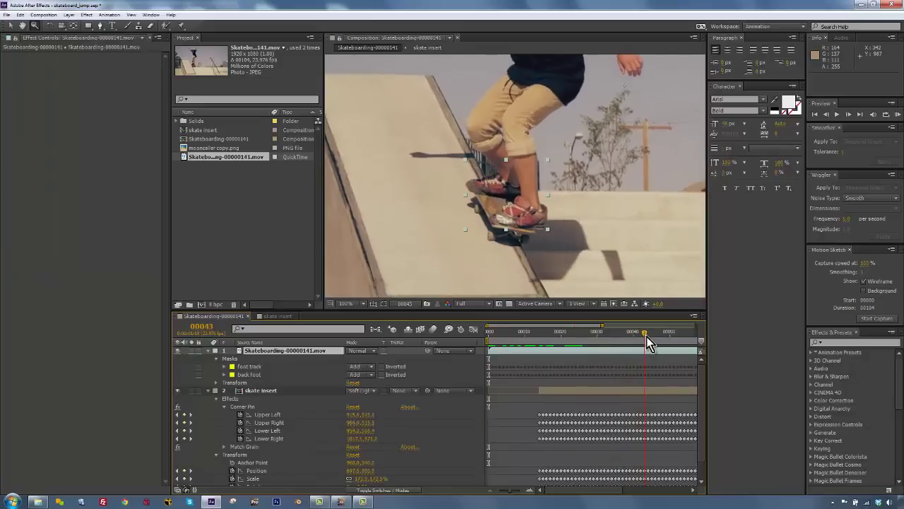
left_click(251, 375)
left_click(225, 374)
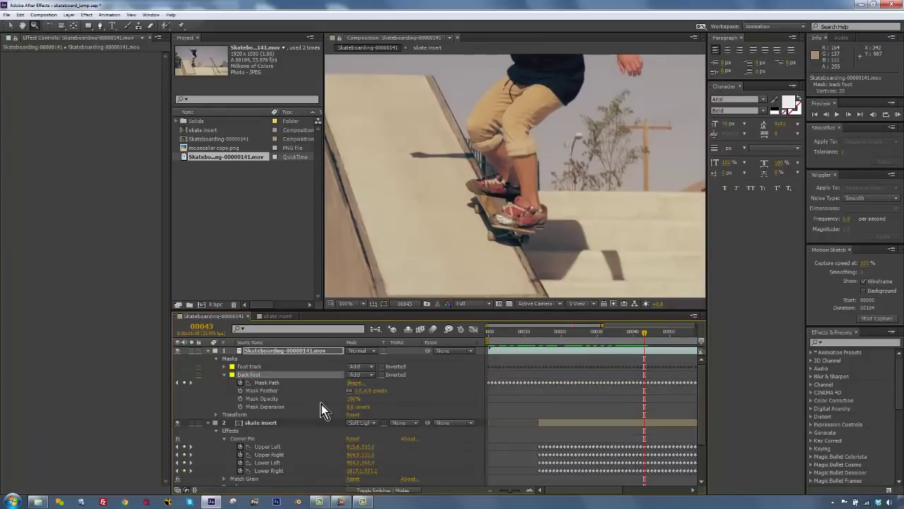
left_click(351, 408)
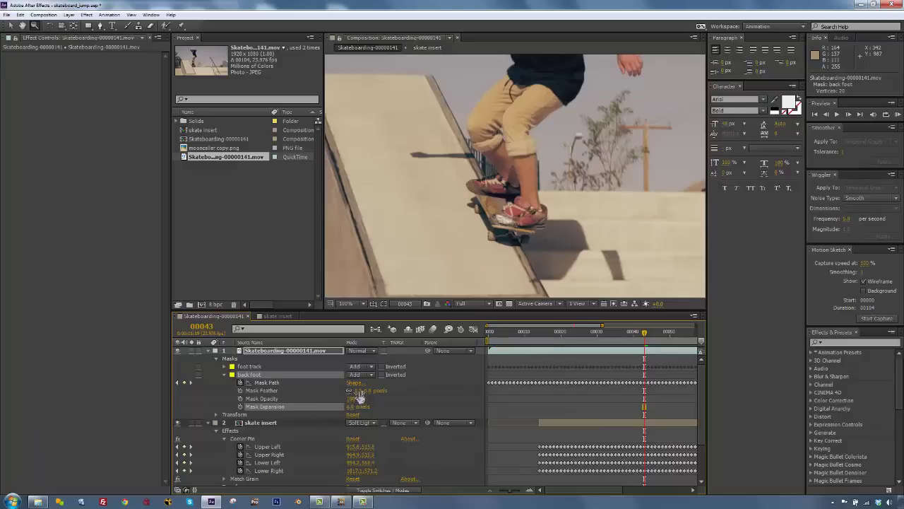
left_click(360, 391)
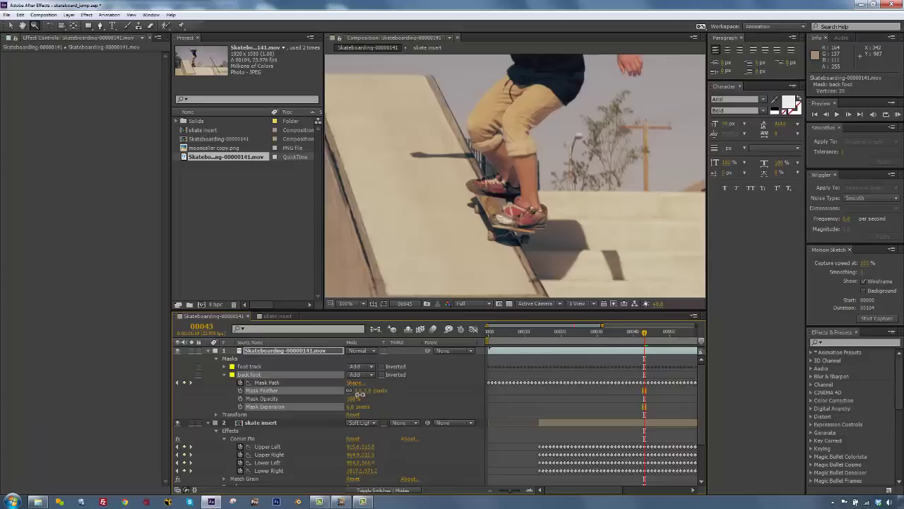
left_click_drag(360, 394, 357, 393)
left_click(351, 407)
left_click(352, 408)
Step: Adjust the feather of the foot track mask to soften its edge
left_click(293, 366)
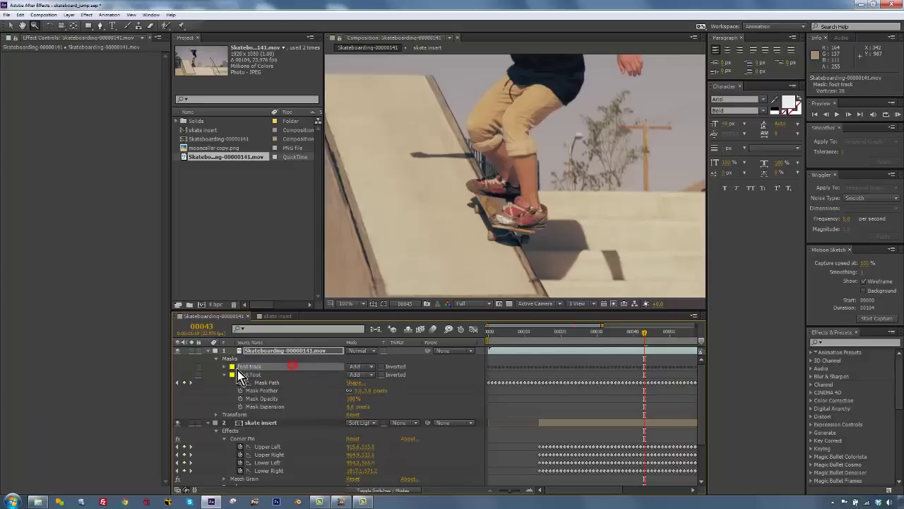
left_click(225, 367)
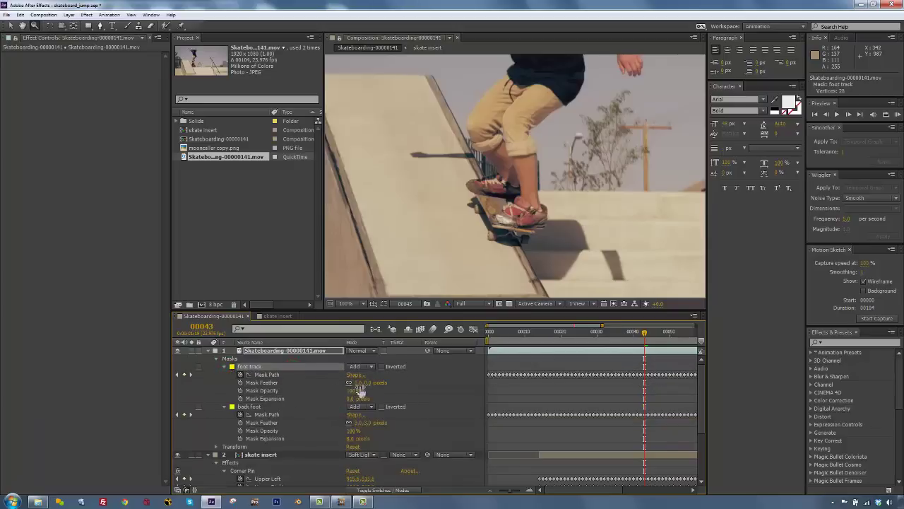
left_click_drag(361, 385, 363, 385)
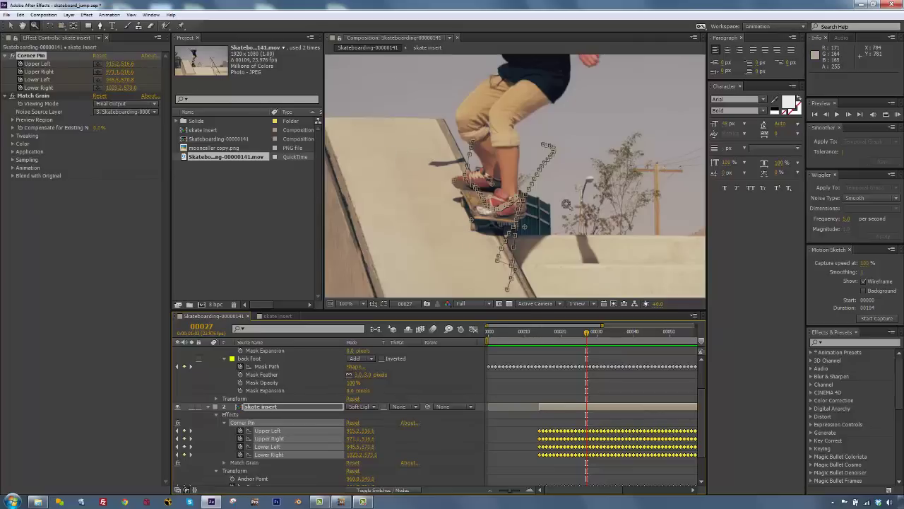
Step: Return to frame 0 and play the composite with the whole frame in view to check the deck artwork and foot masks
left_click(427, 153, "alt")
left_click(478, 143, "alt")
left_click(535, 177)
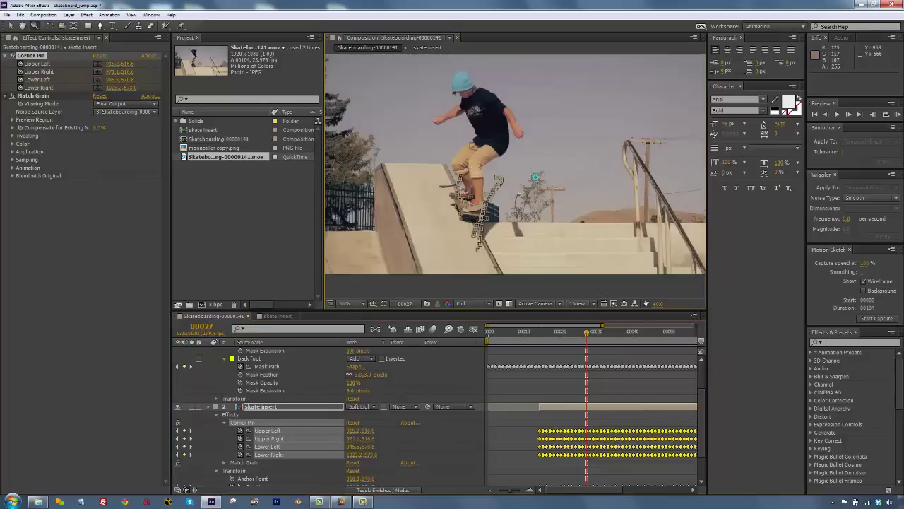
left_click(518, 178, "alt")
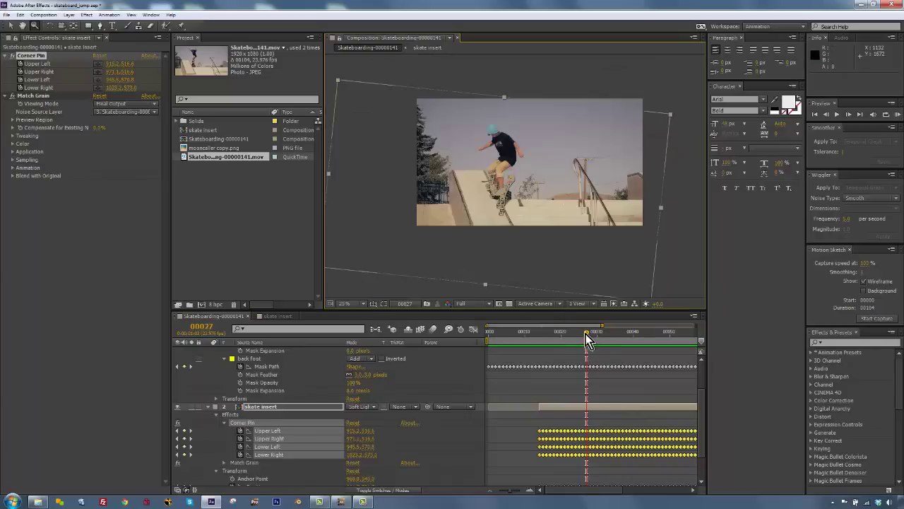
left_click_drag(590, 341, 488, 340)
key("space")
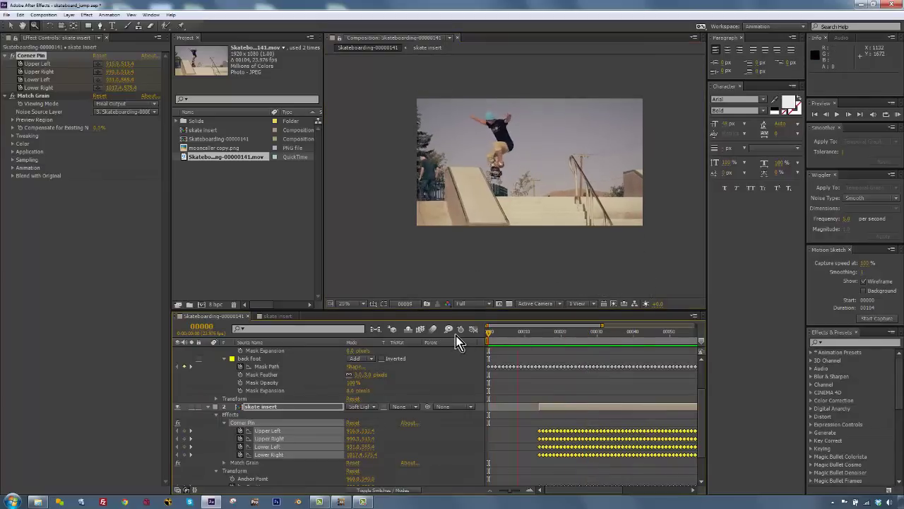